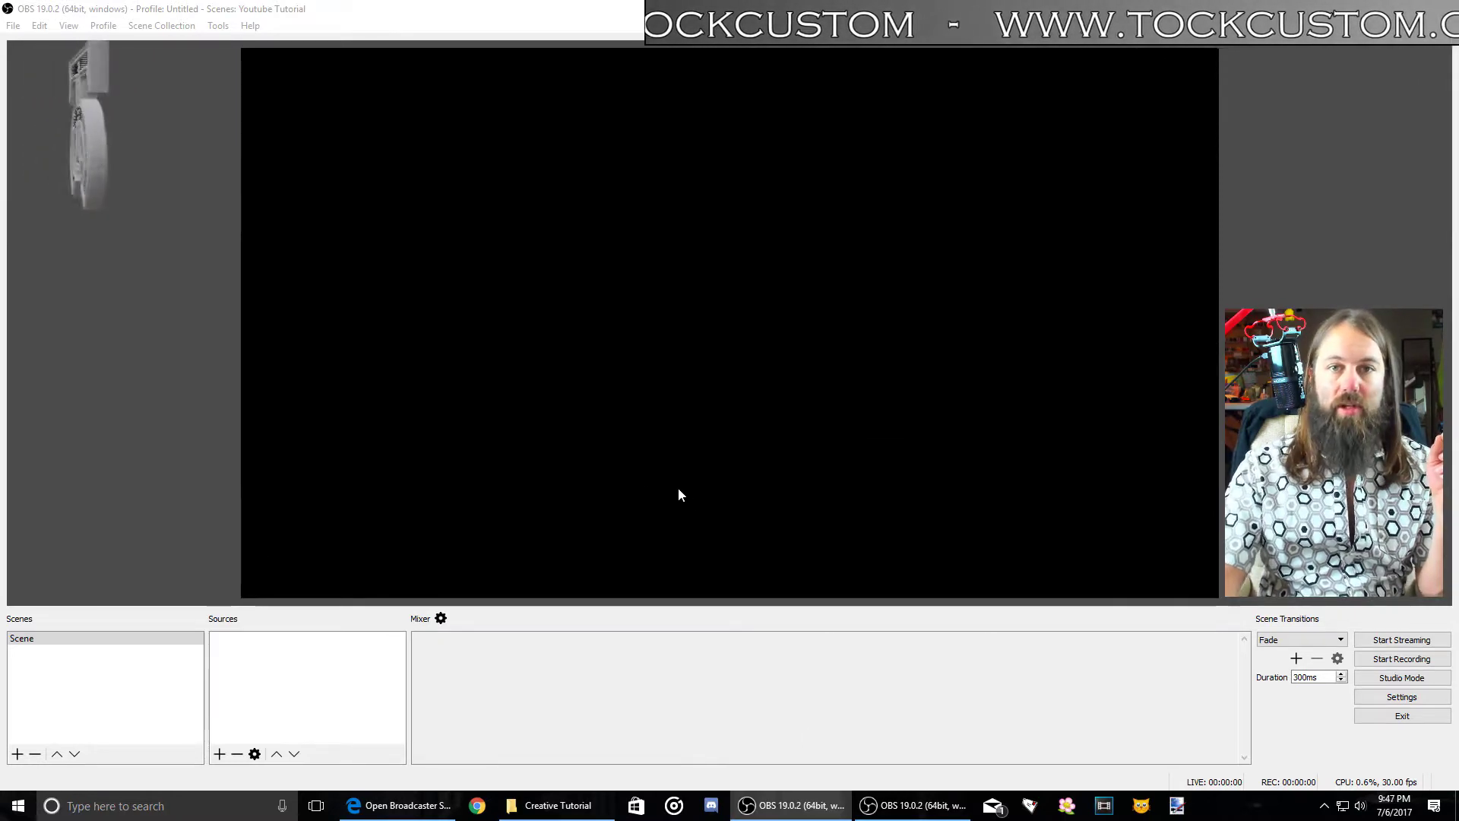
Switch to the browser, view the OBS Studio download page at obsproject.com, dismiss the installer download, and return to OBS
left_click(395, 805)
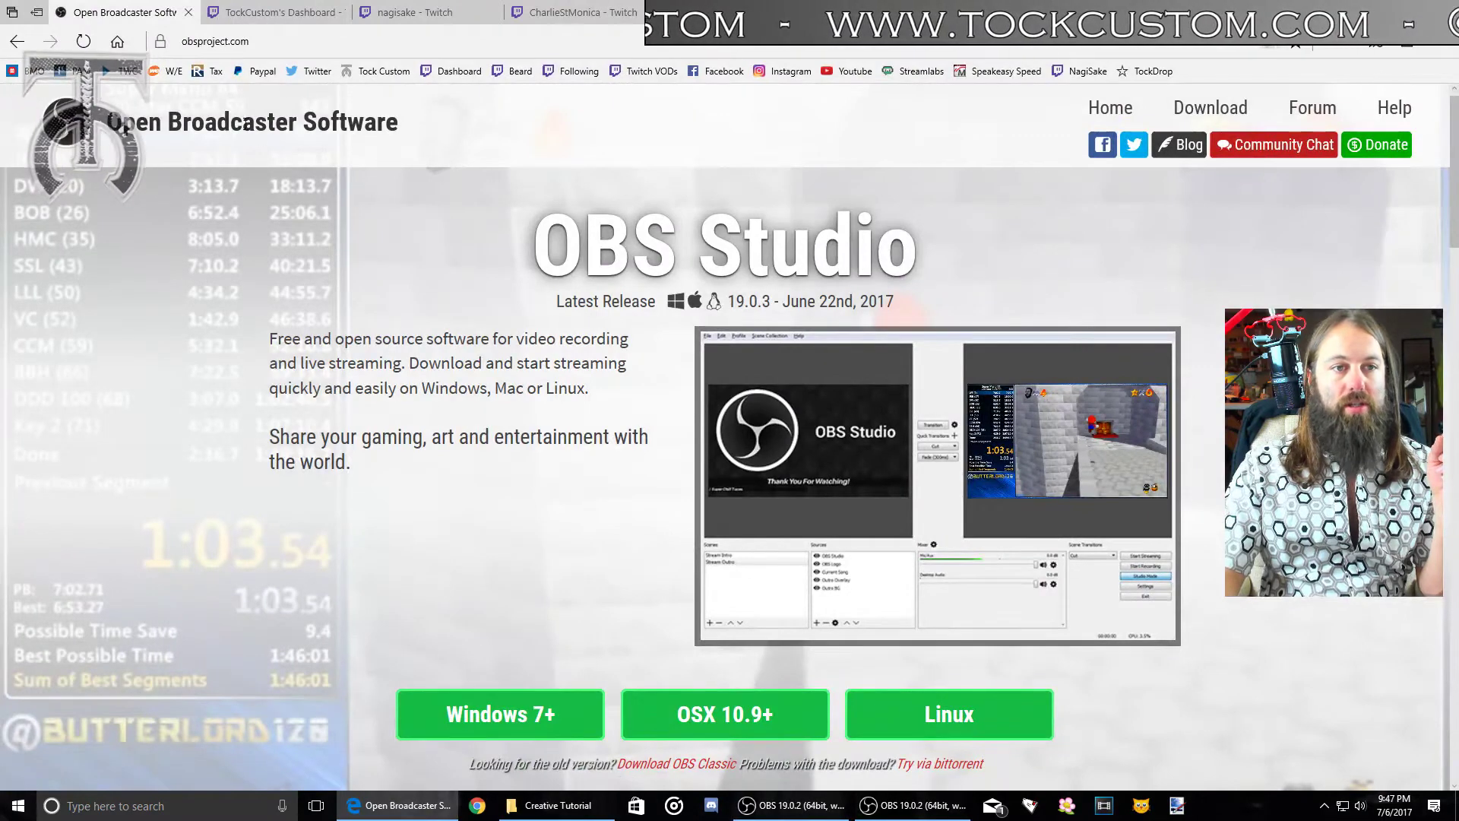
left_click(267, 42)
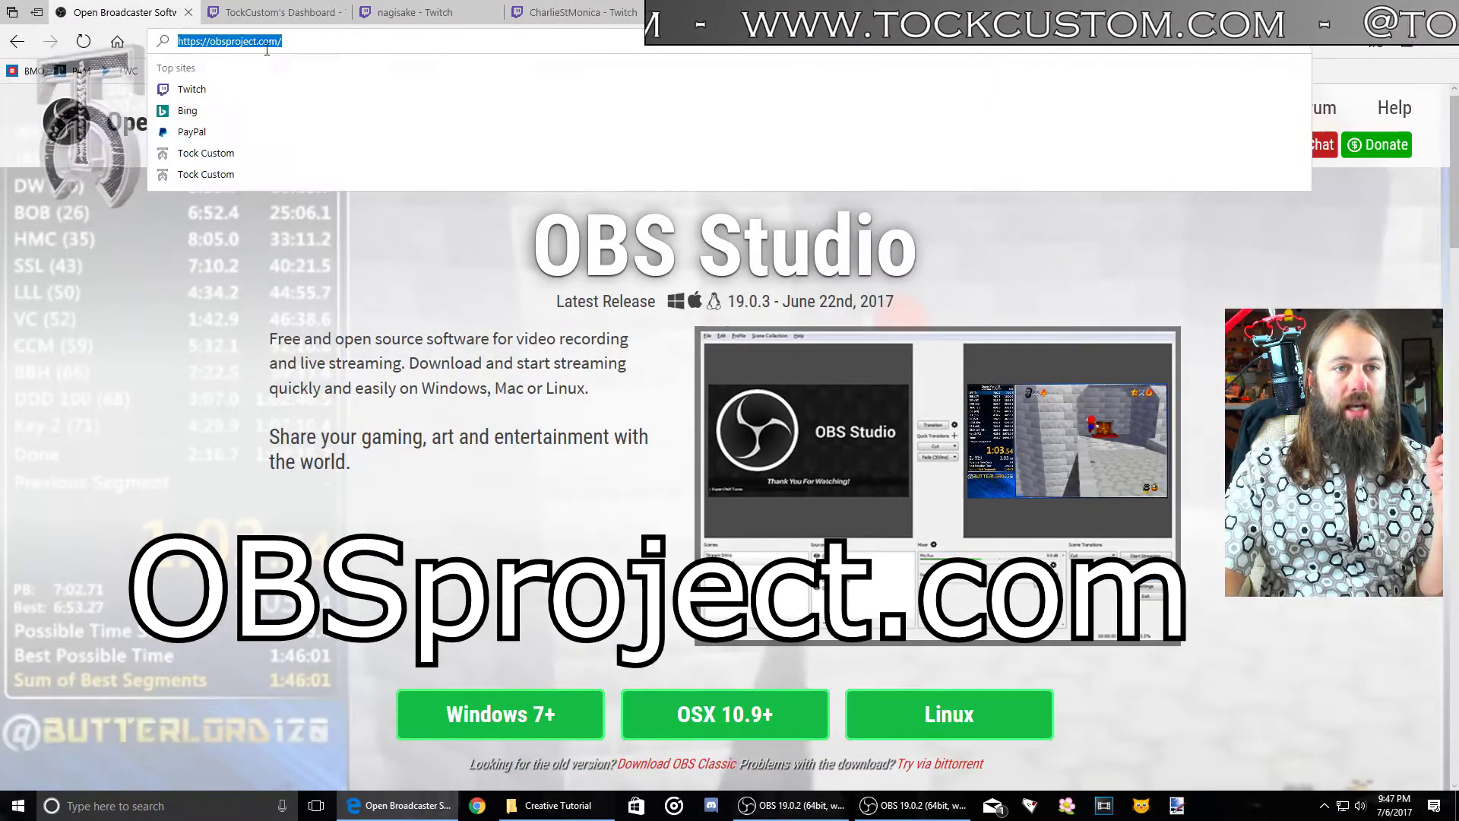
left_click(430, 271)
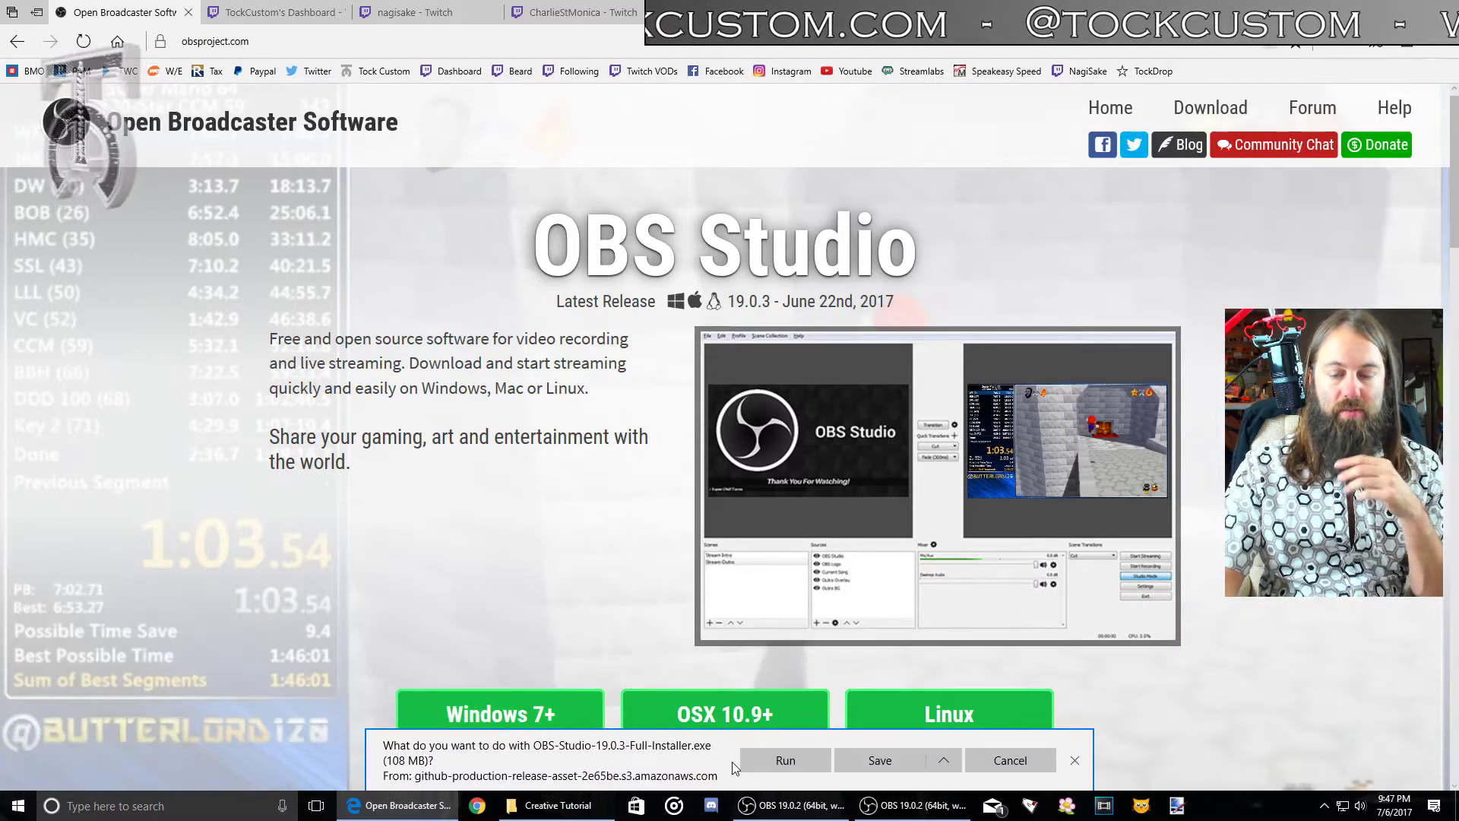
left_click(1075, 766)
left_click(790, 804)
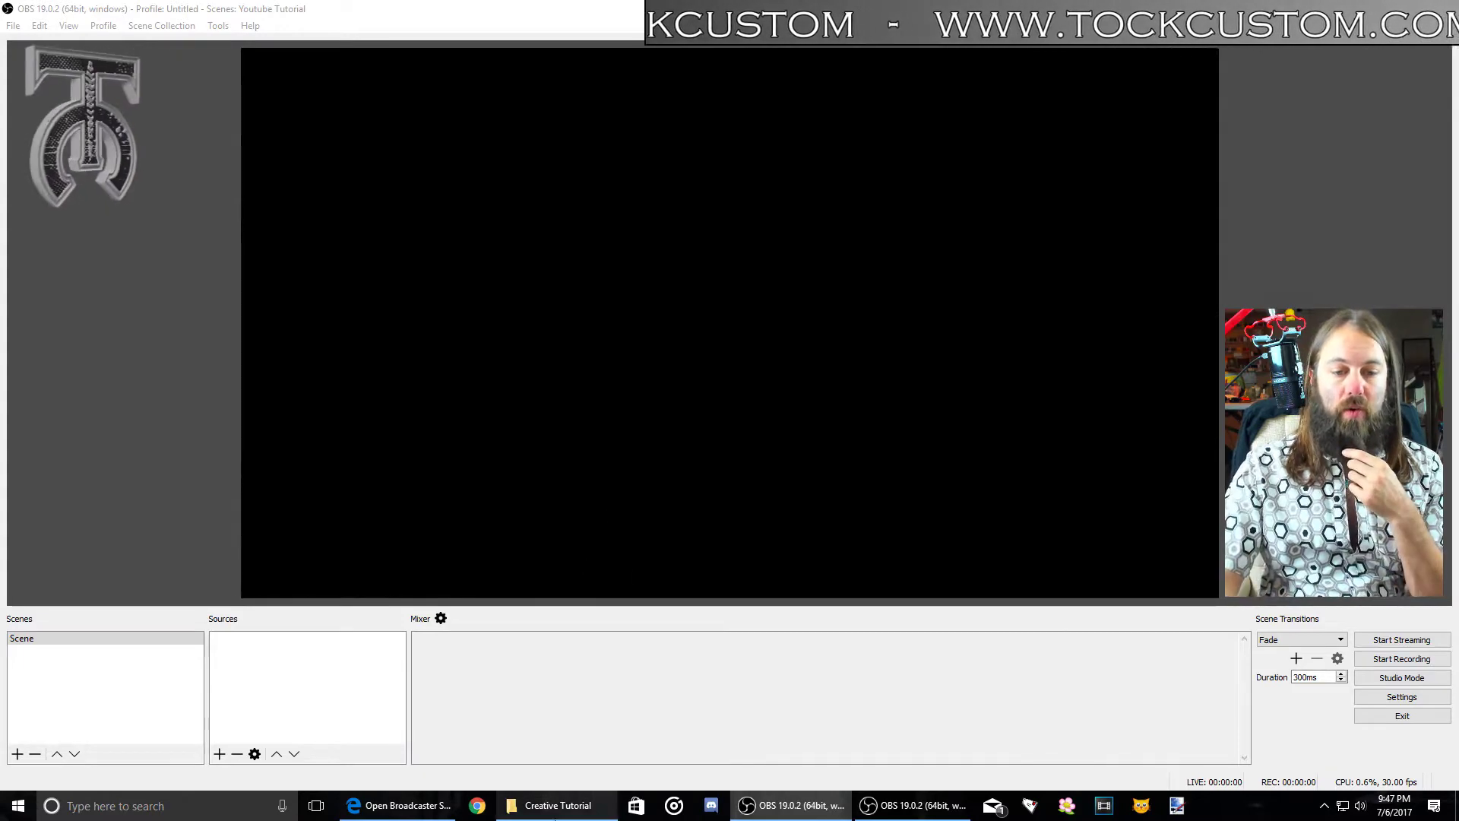
Preview the Overlay Tutorial image from the Creative Tutorial folder, and return to OBS
left_click(555, 809)
double_click(632, 318)
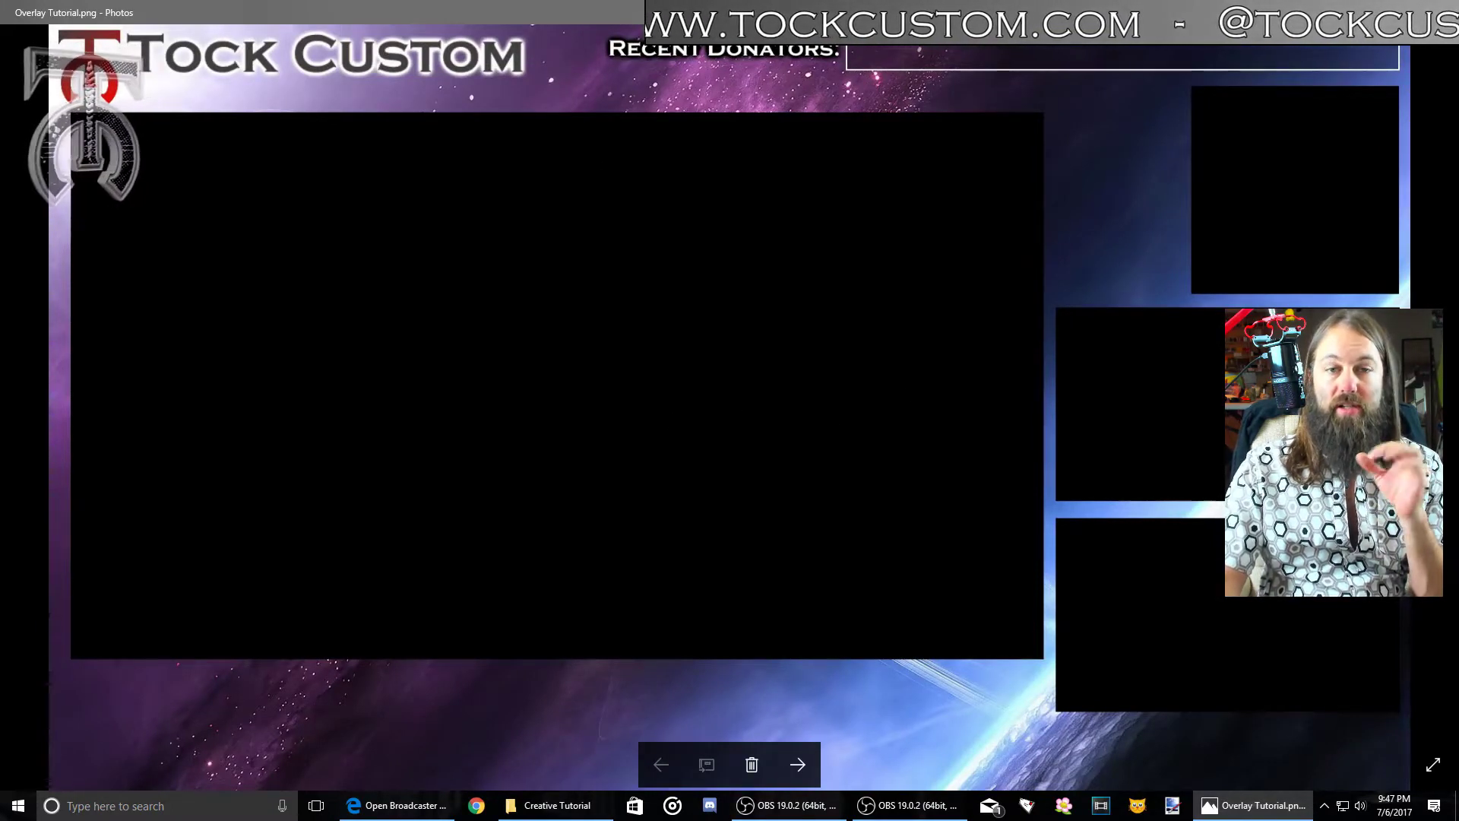
key("alt+F4")
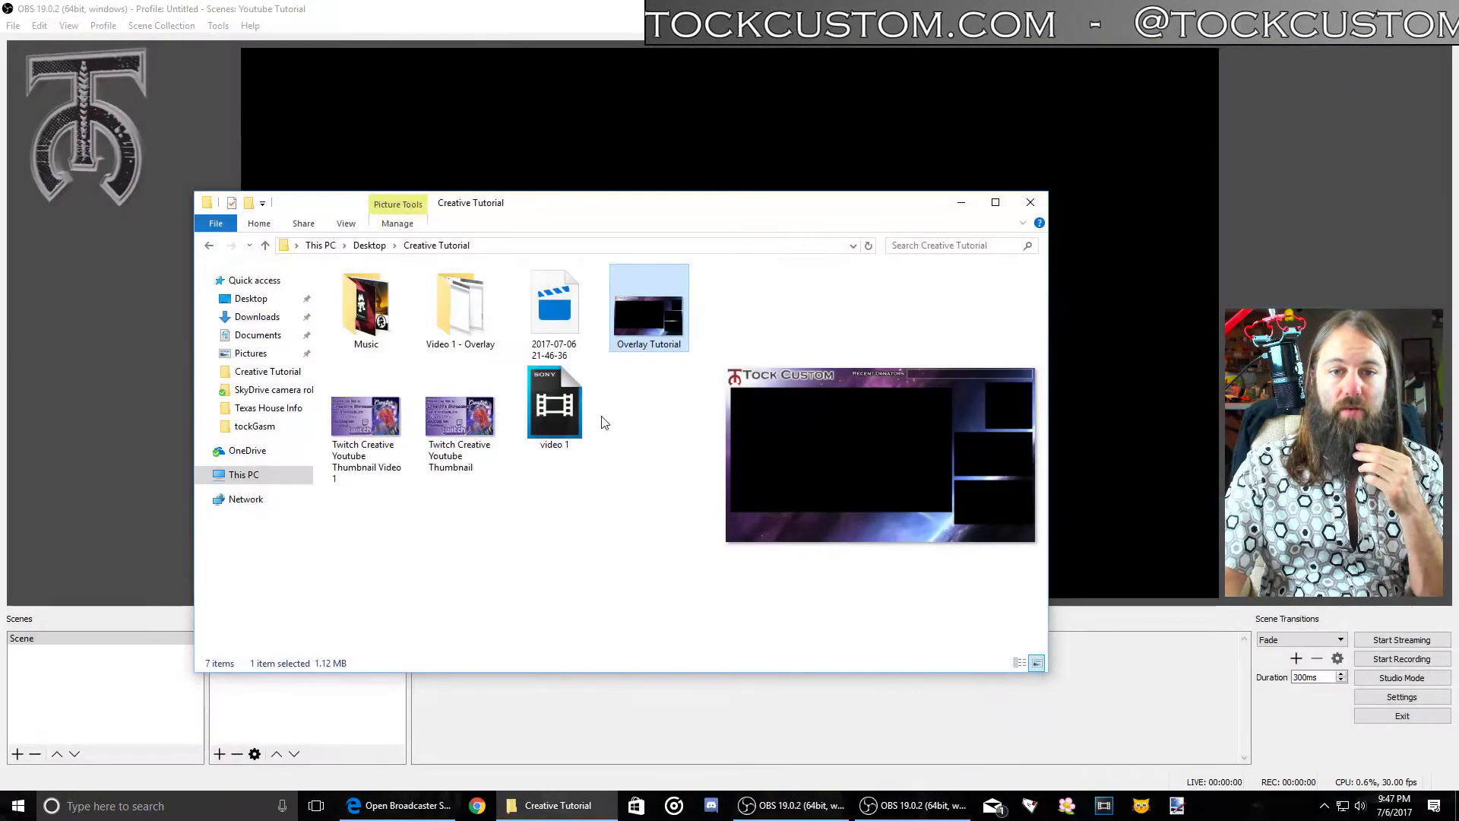
left_click(961, 202)
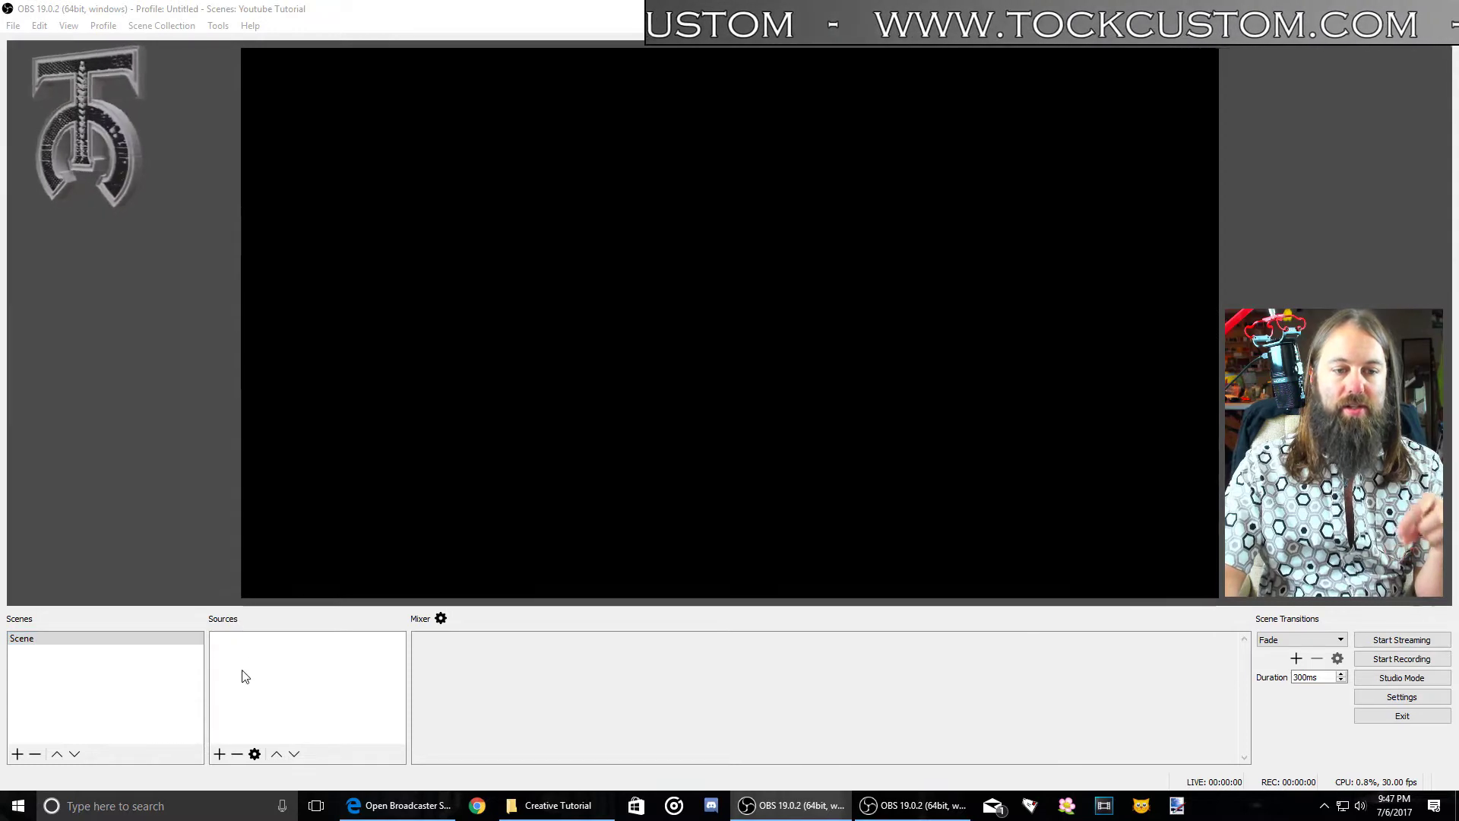
Rename the existing scene as Workshop
right_click(41, 640)
left_click(82, 689)
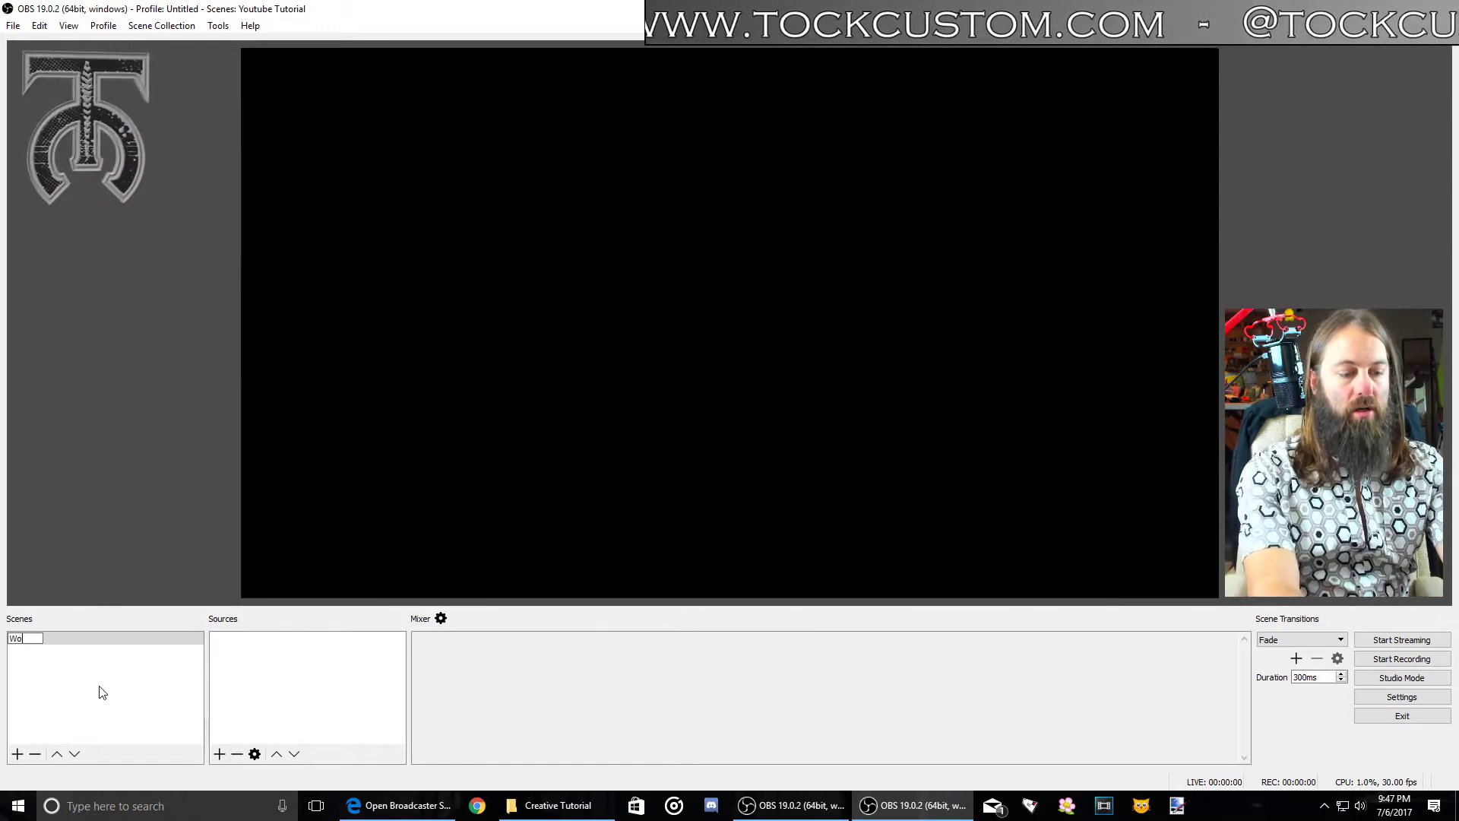
type("Workshop")
key("Return")
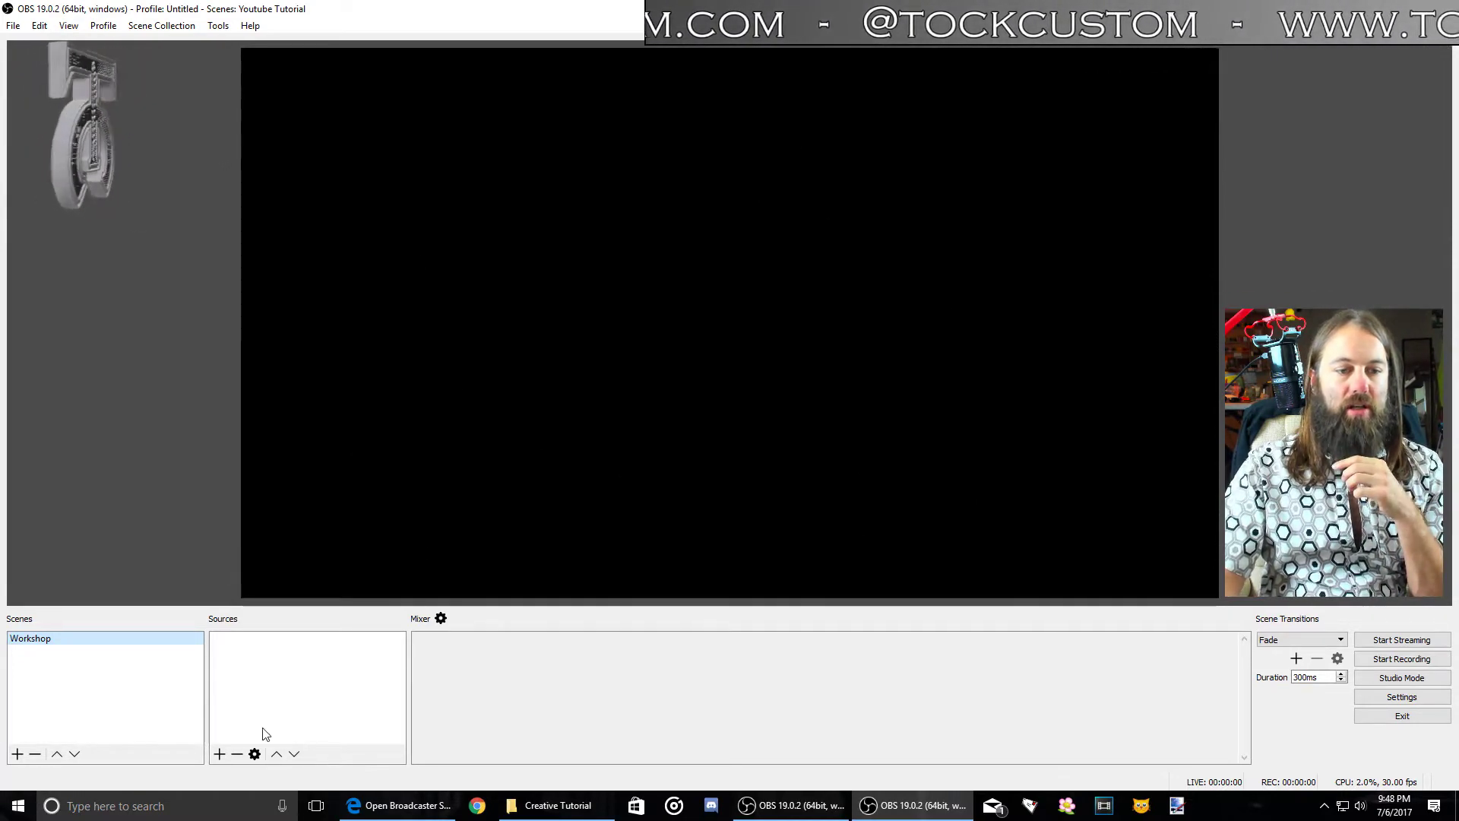
Add a new Image source named Overlay 1 to the Workshop scene
left_click(219, 753)
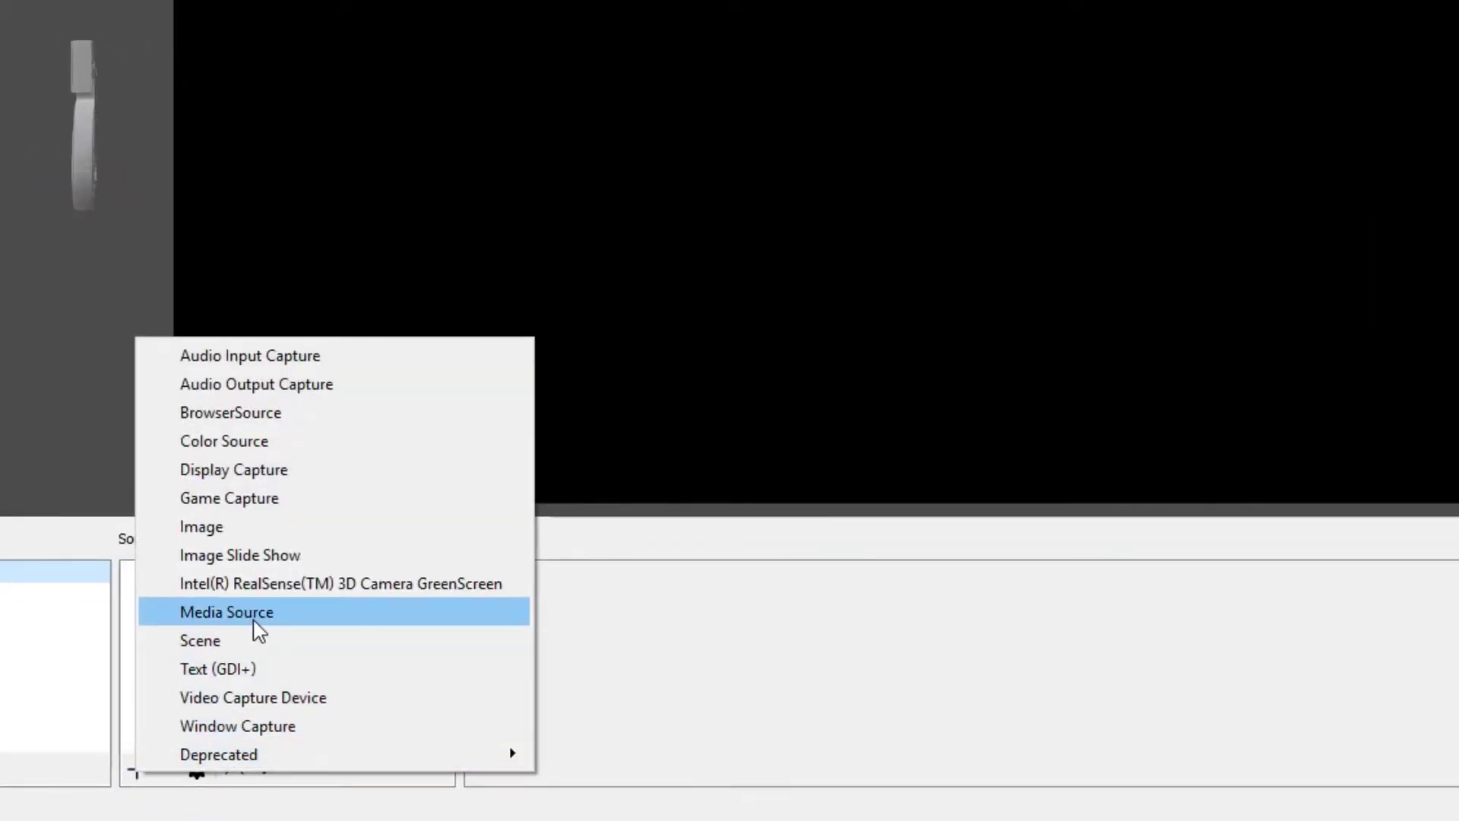
left_click(275, 529)
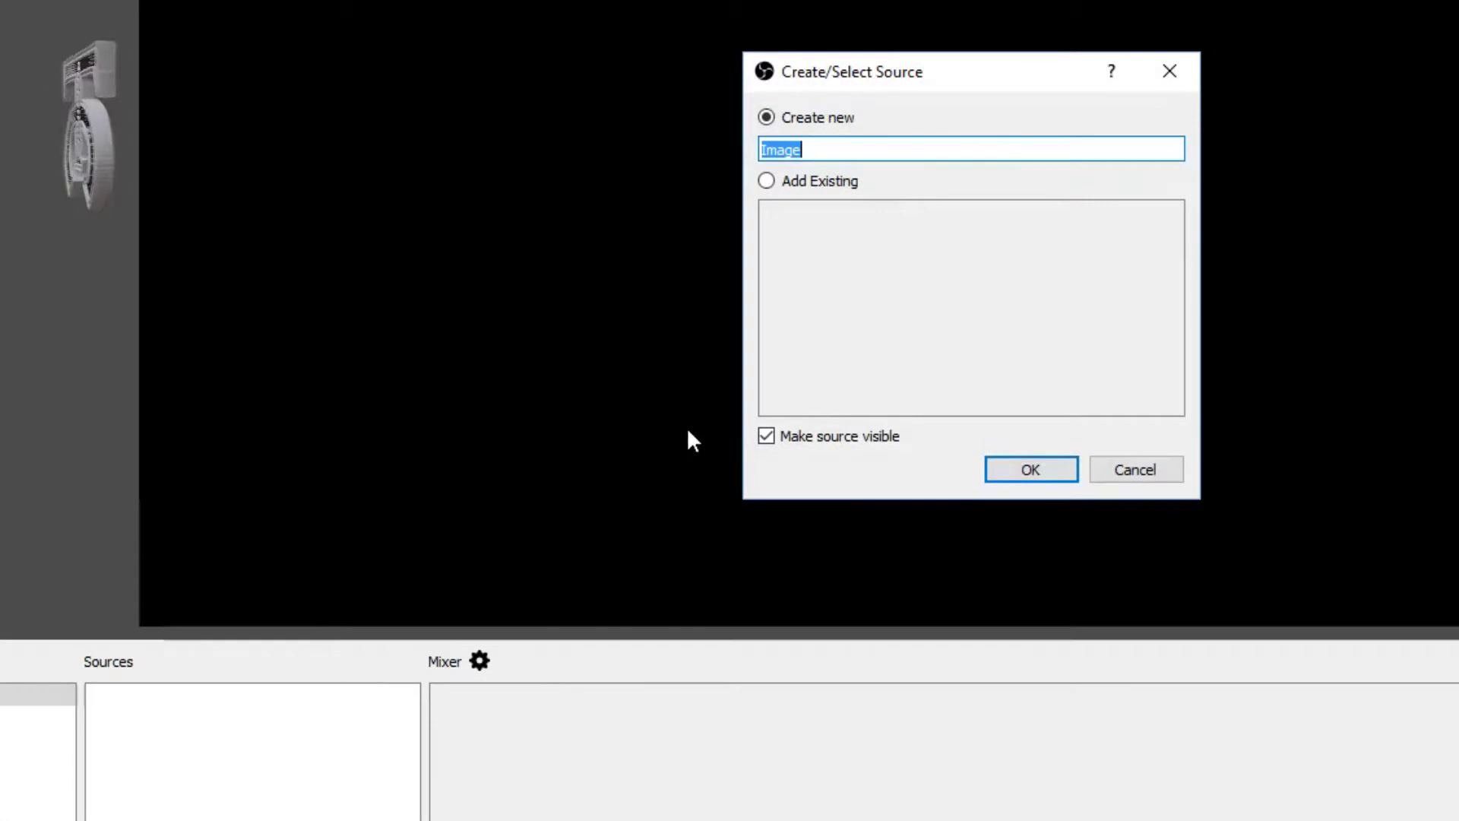
type("Over")
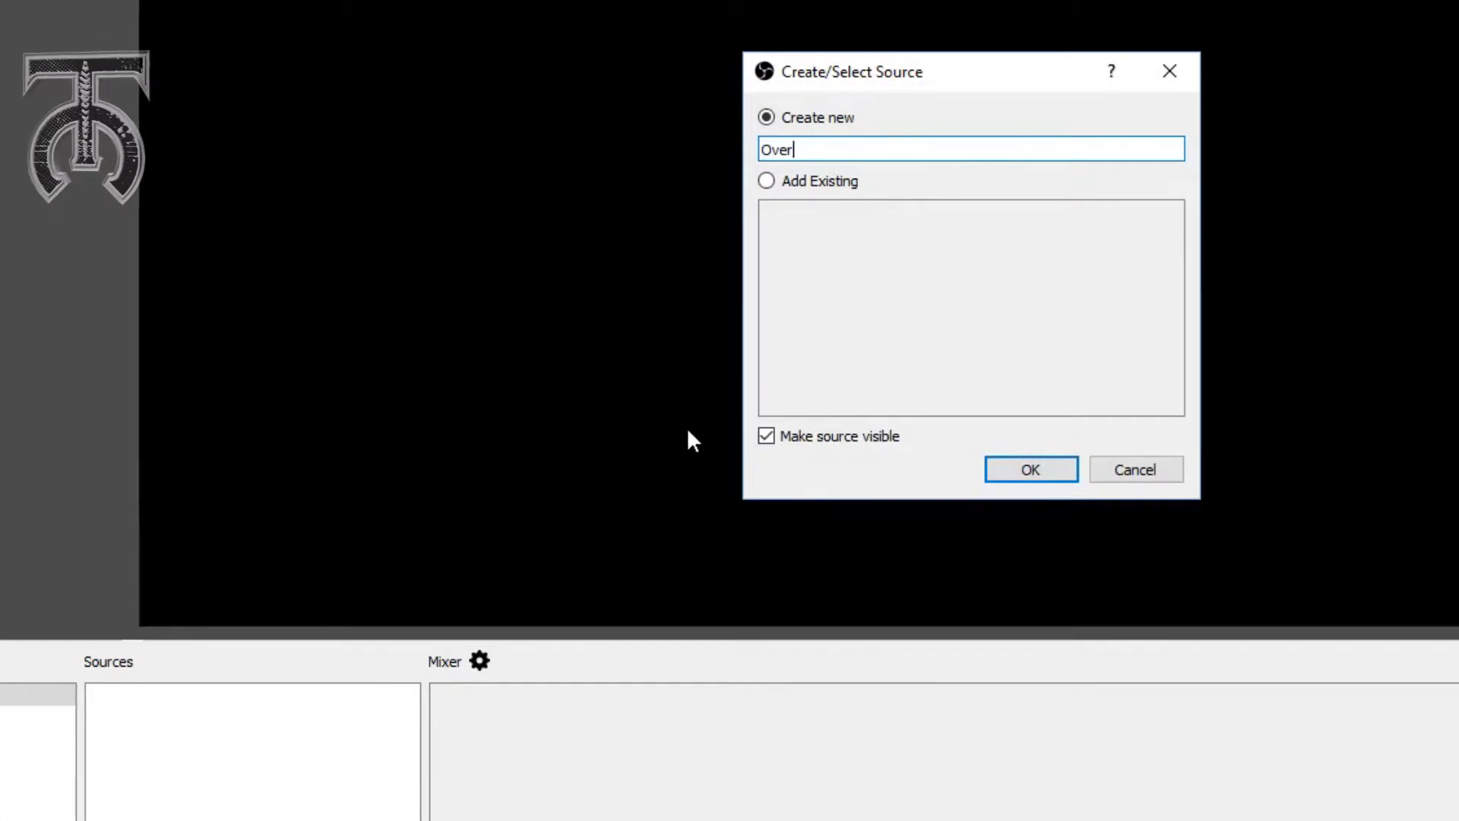
type("layt")
key("BackSpace")
type("1")
key("Return")
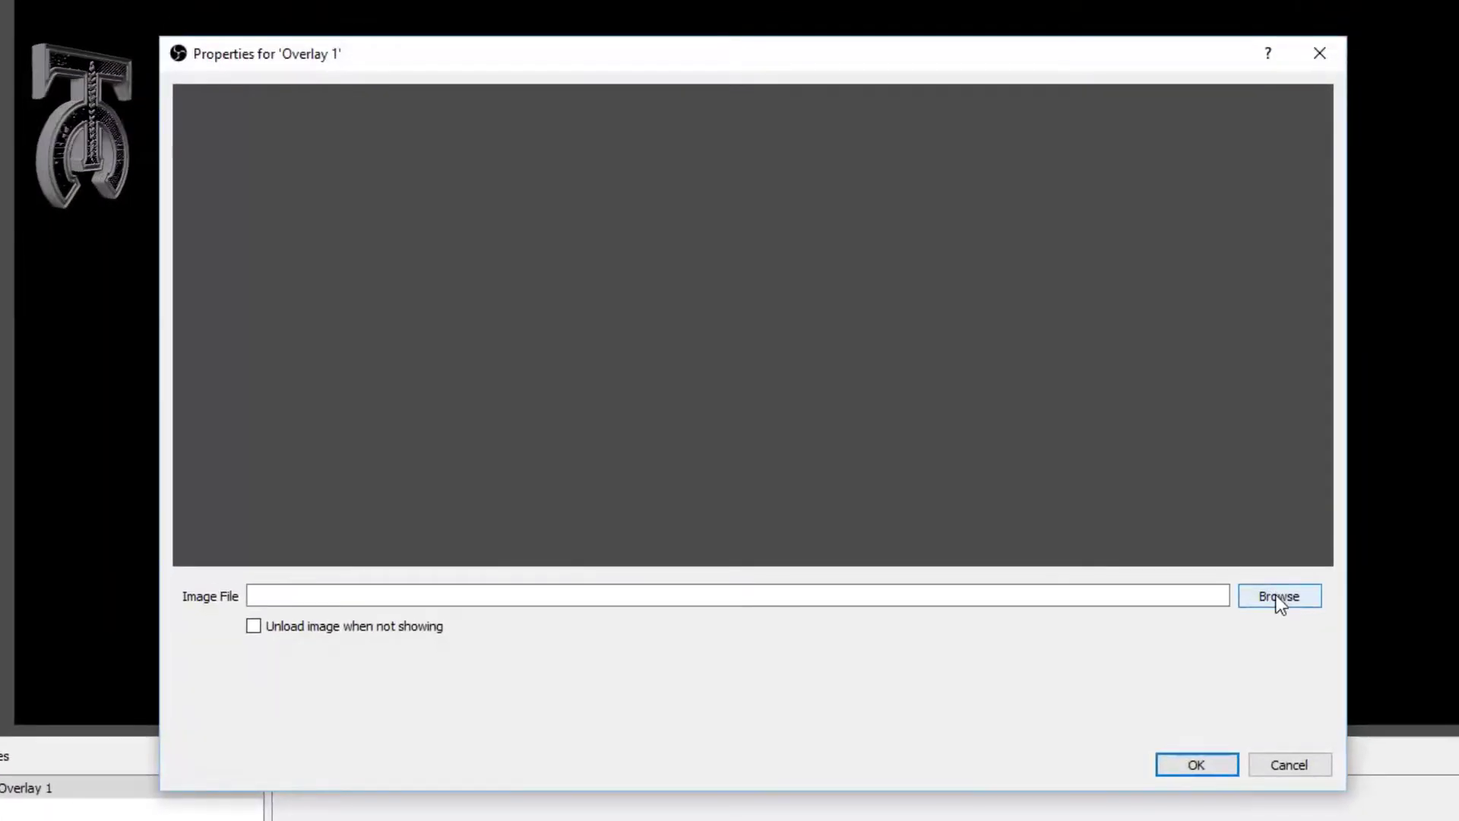
Load Overlay Tutorial.png from the Creative Tutorial folder as the image of the Overlay 1 source
left_click(1280, 599)
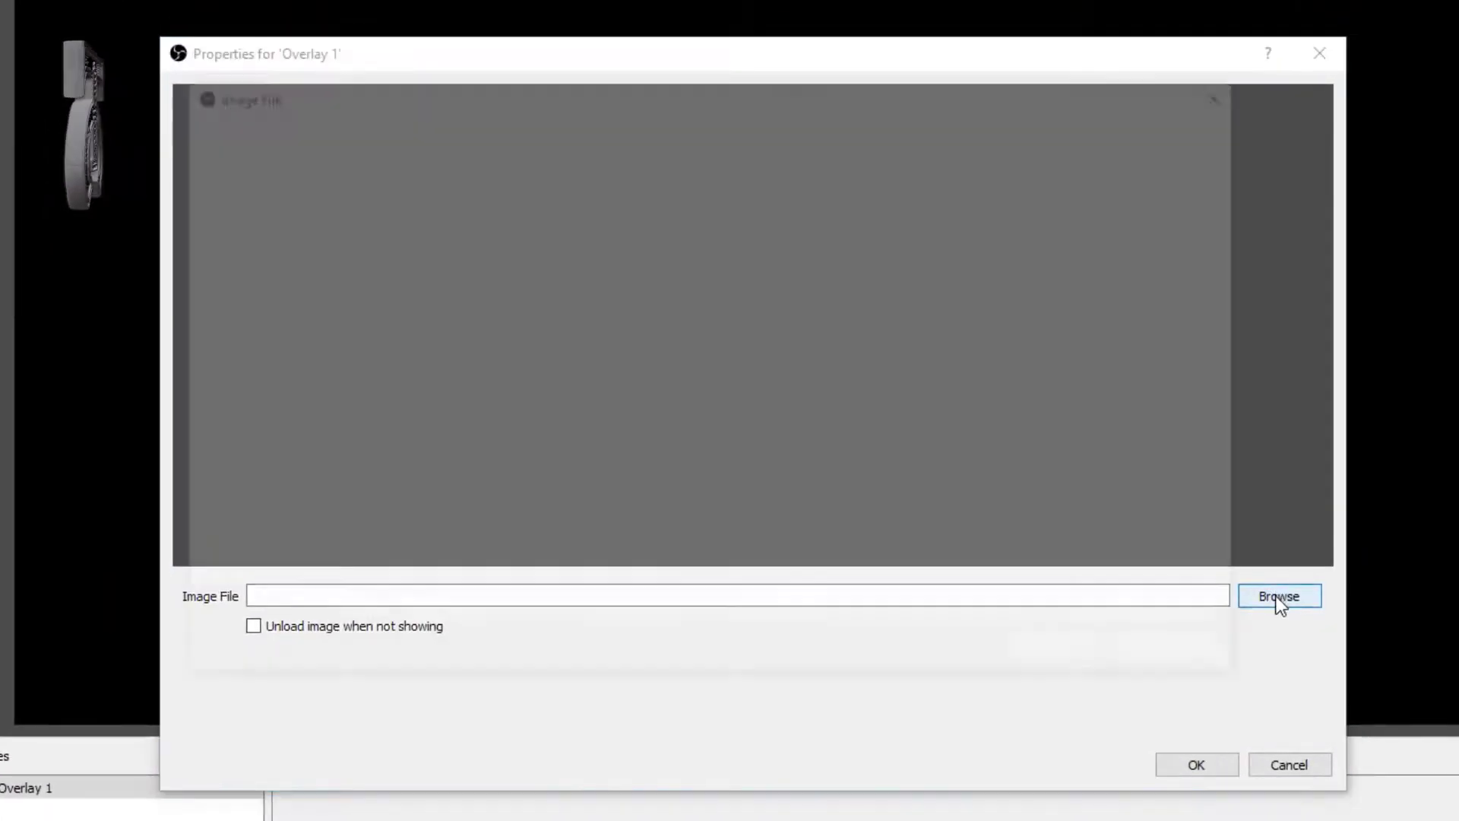
left_click(690, 263)
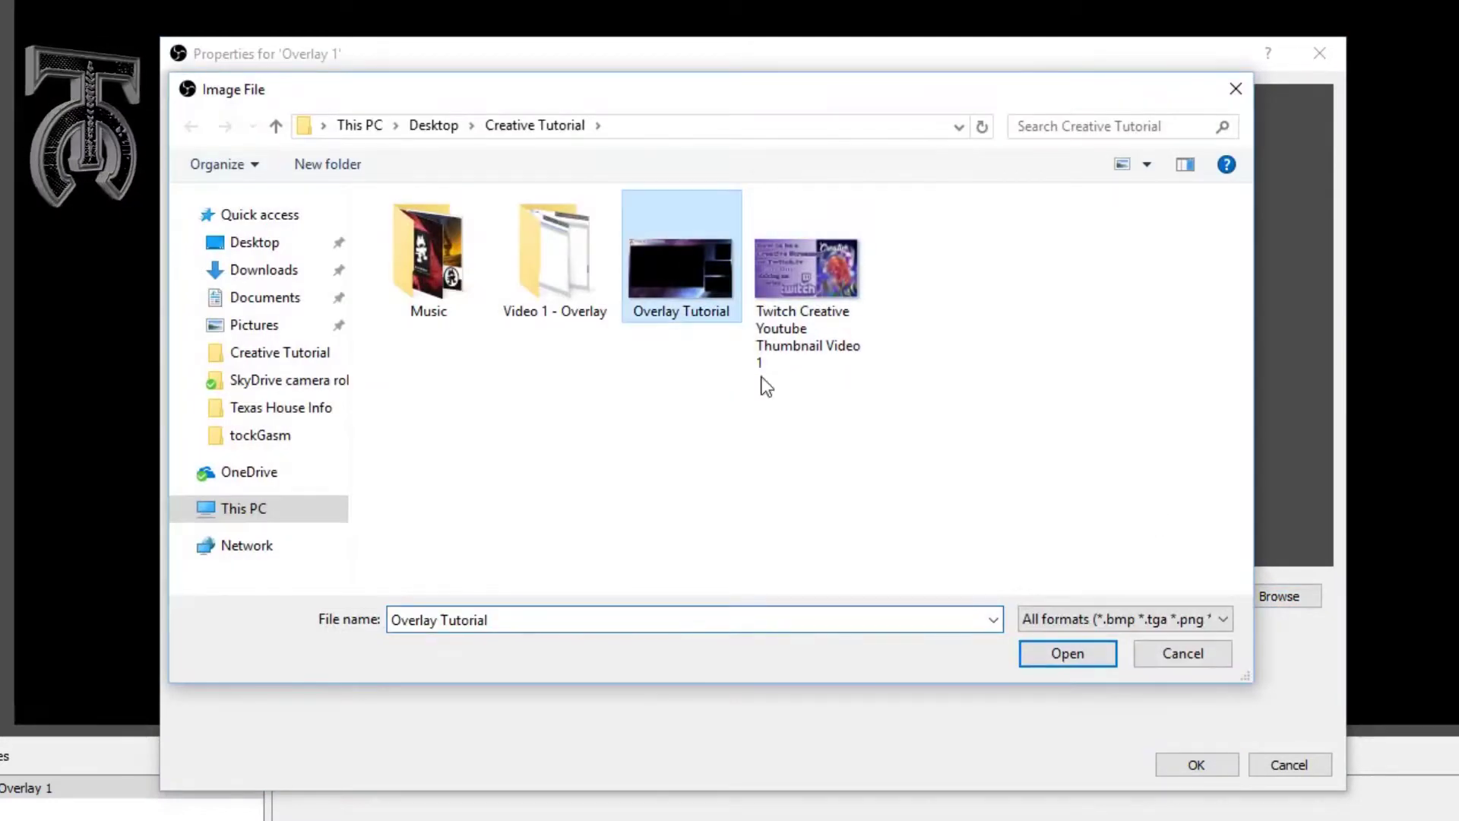
left_click(1085, 658)
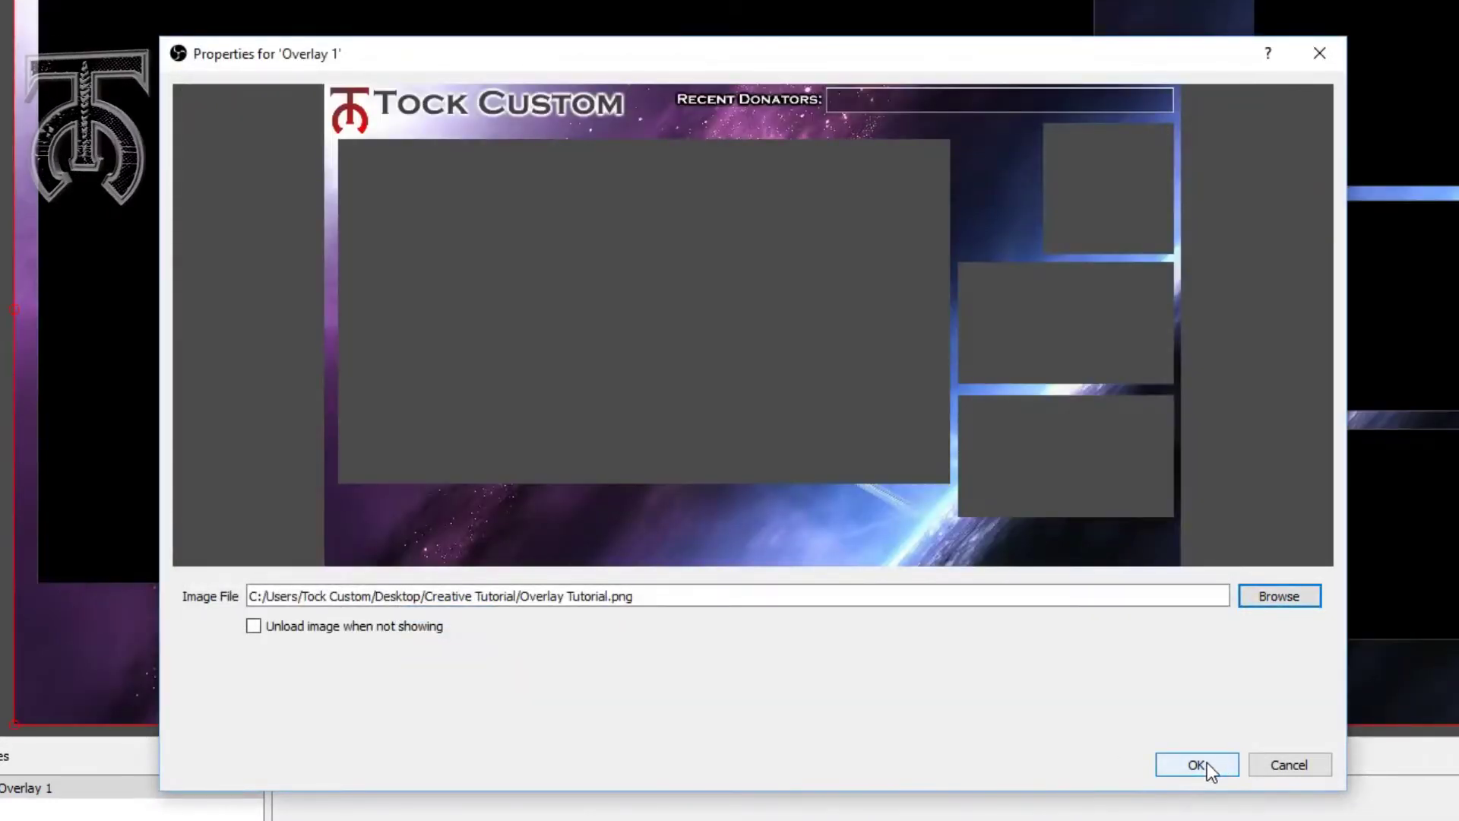
left_click(1207, 763)
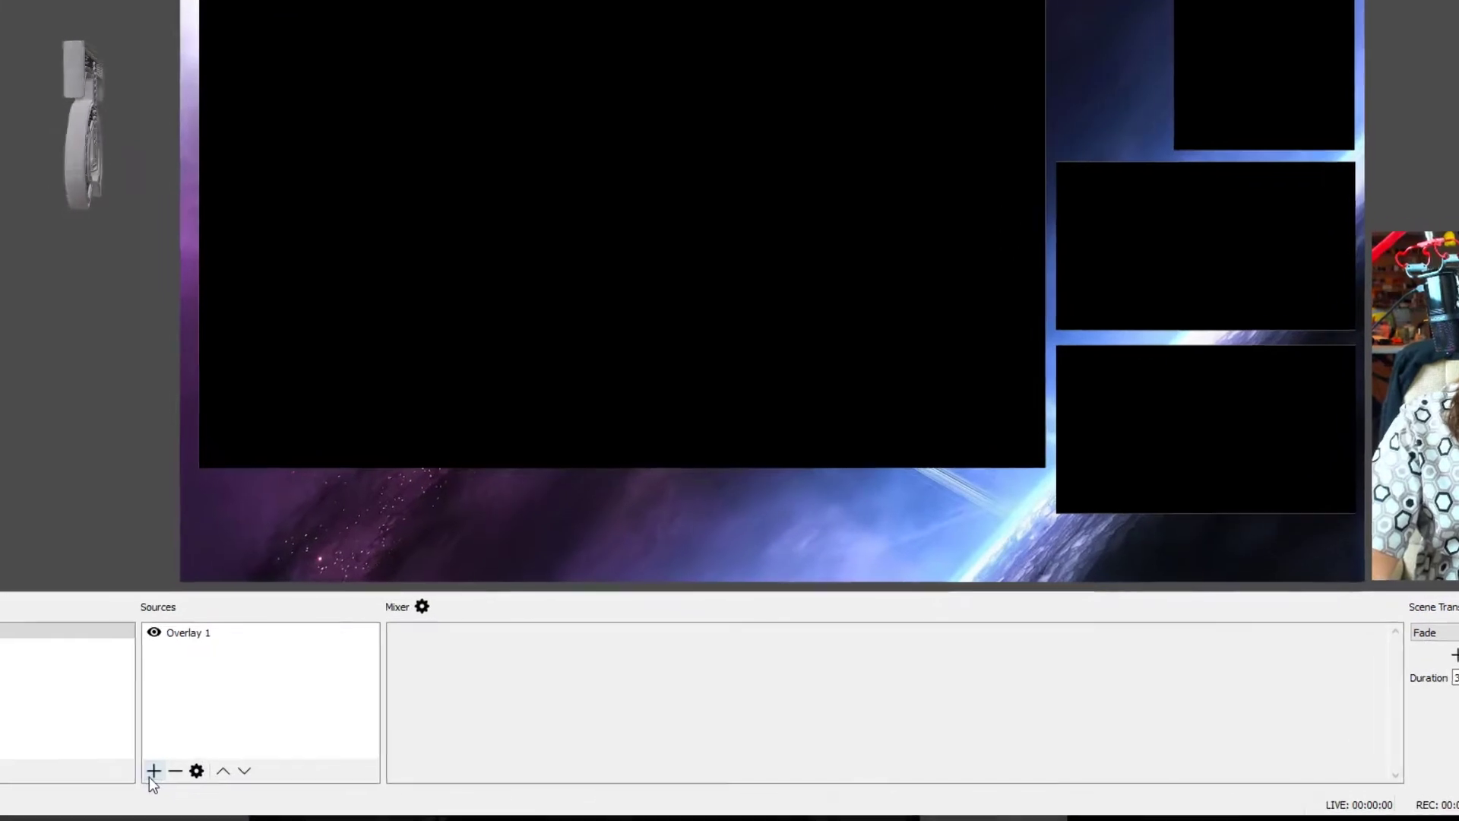
Add a new Video Capture Device source named Workshop Camera
left_click(153, 770)
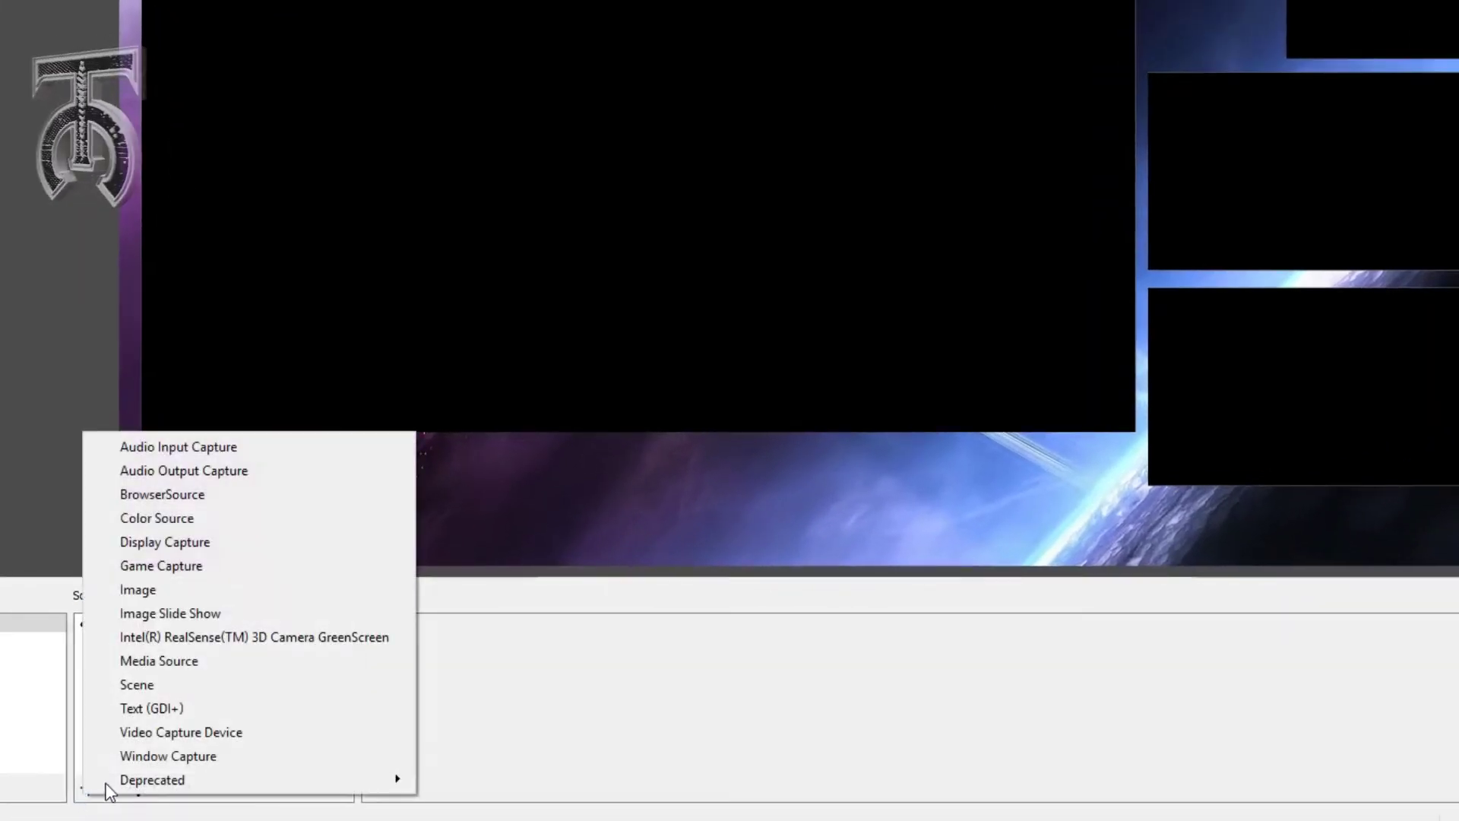
left_click(197, 734)
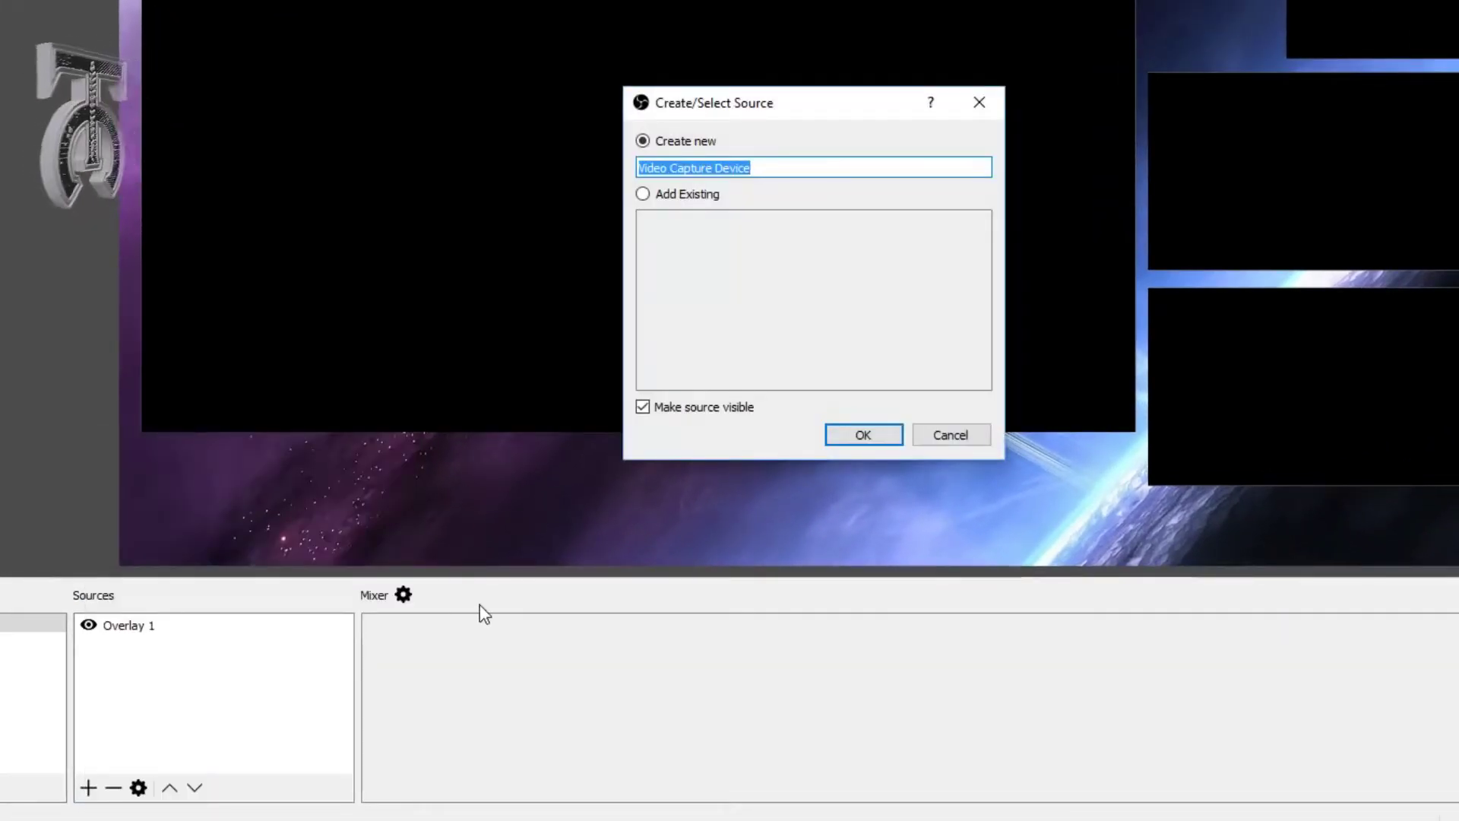
type("Work")
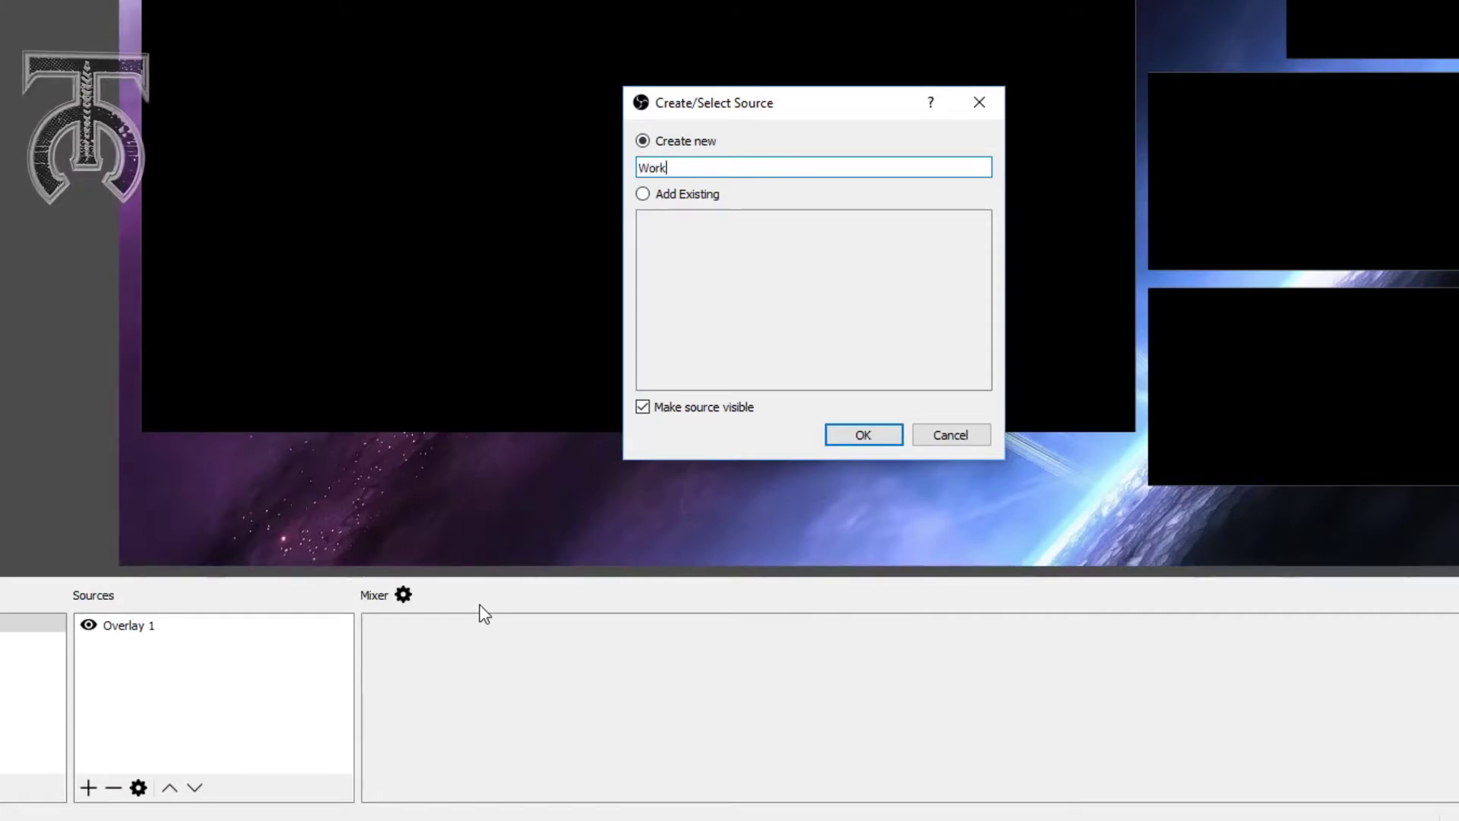
type("shop Camera")
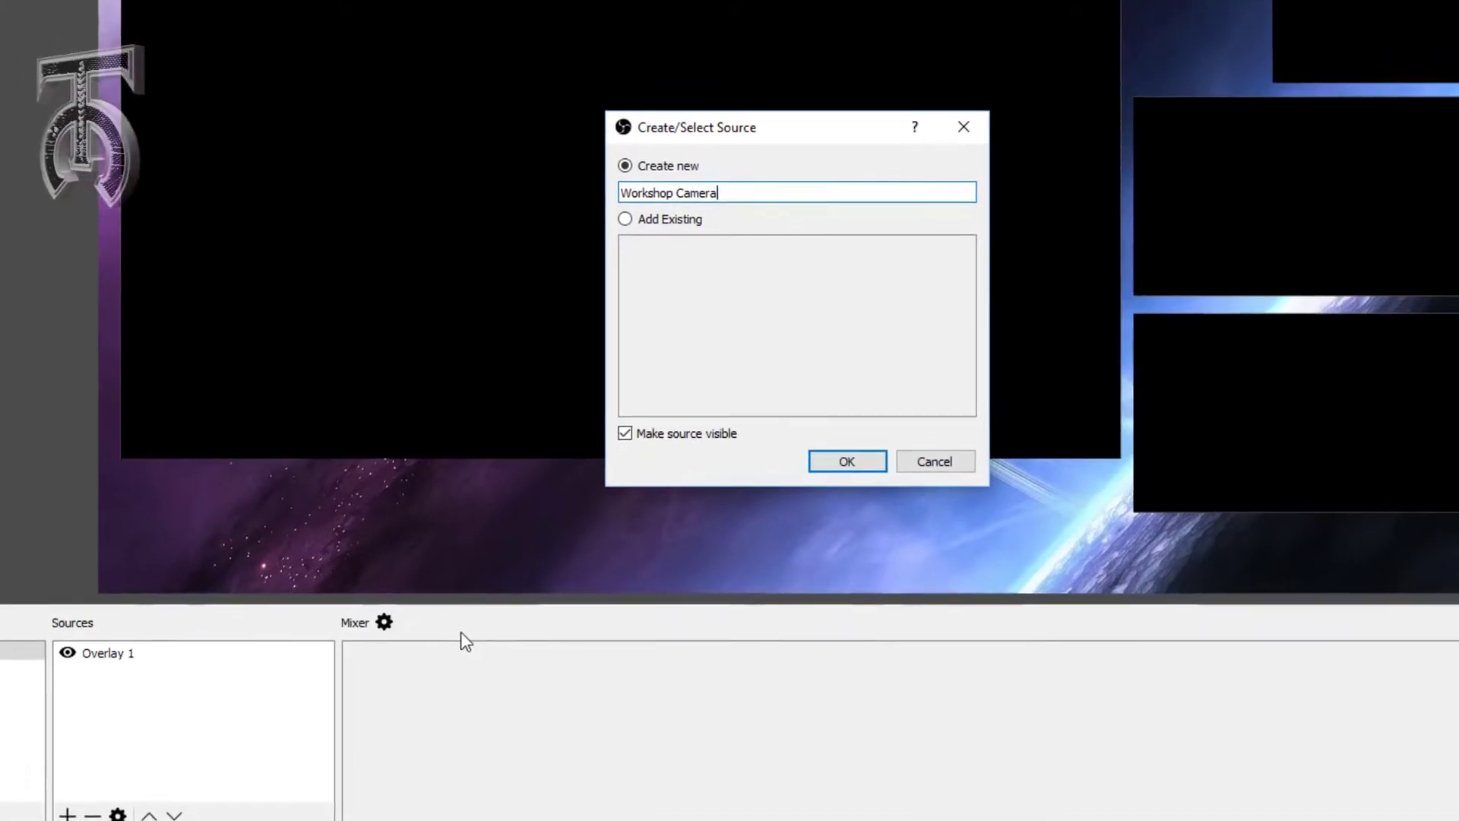
key("Return")
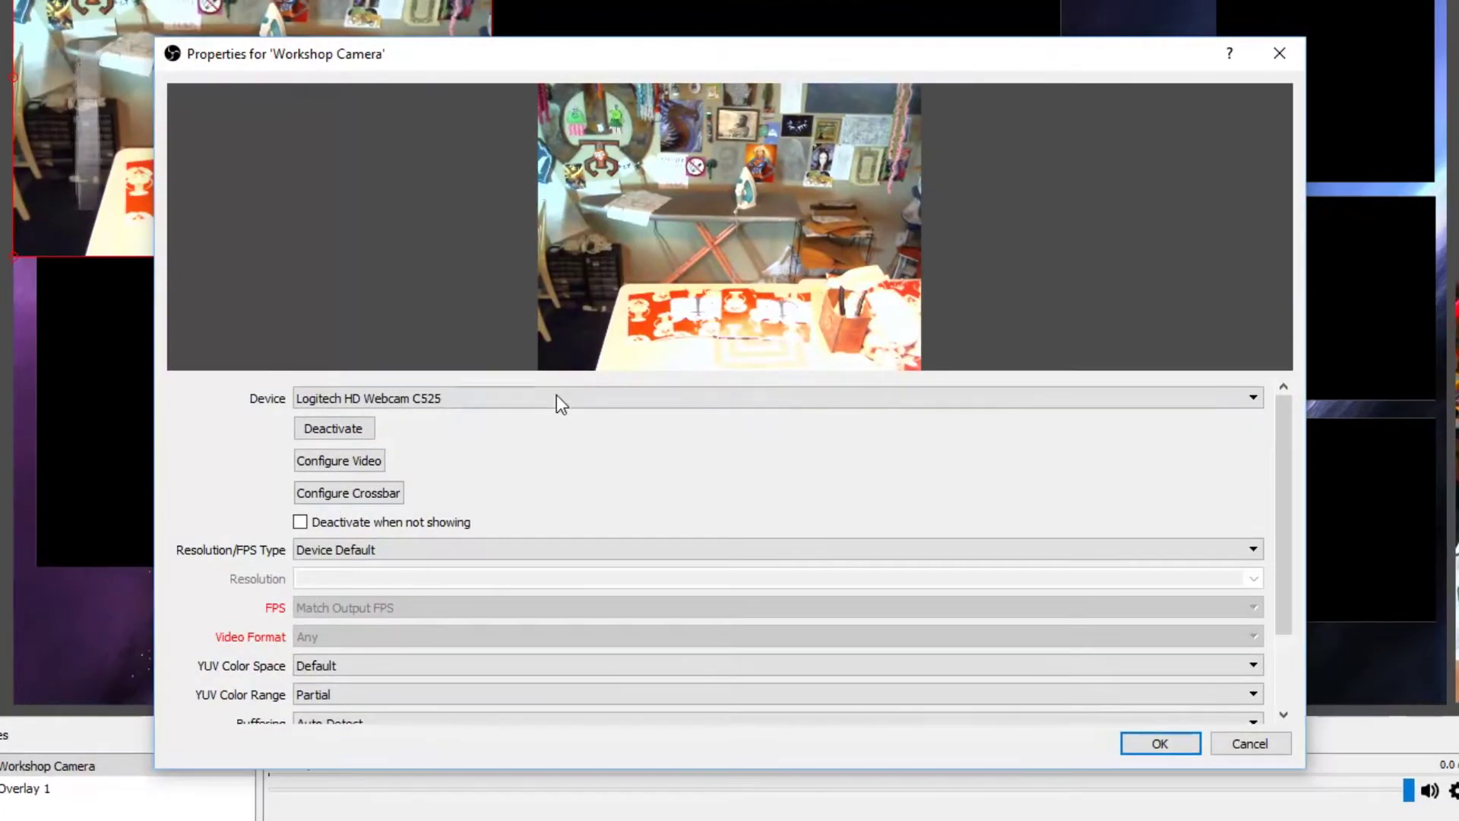
Set the Workshop Camera device to C922 Pro Stream Webcam with a custom resolution of 1920x1080
left_click(514, 397)
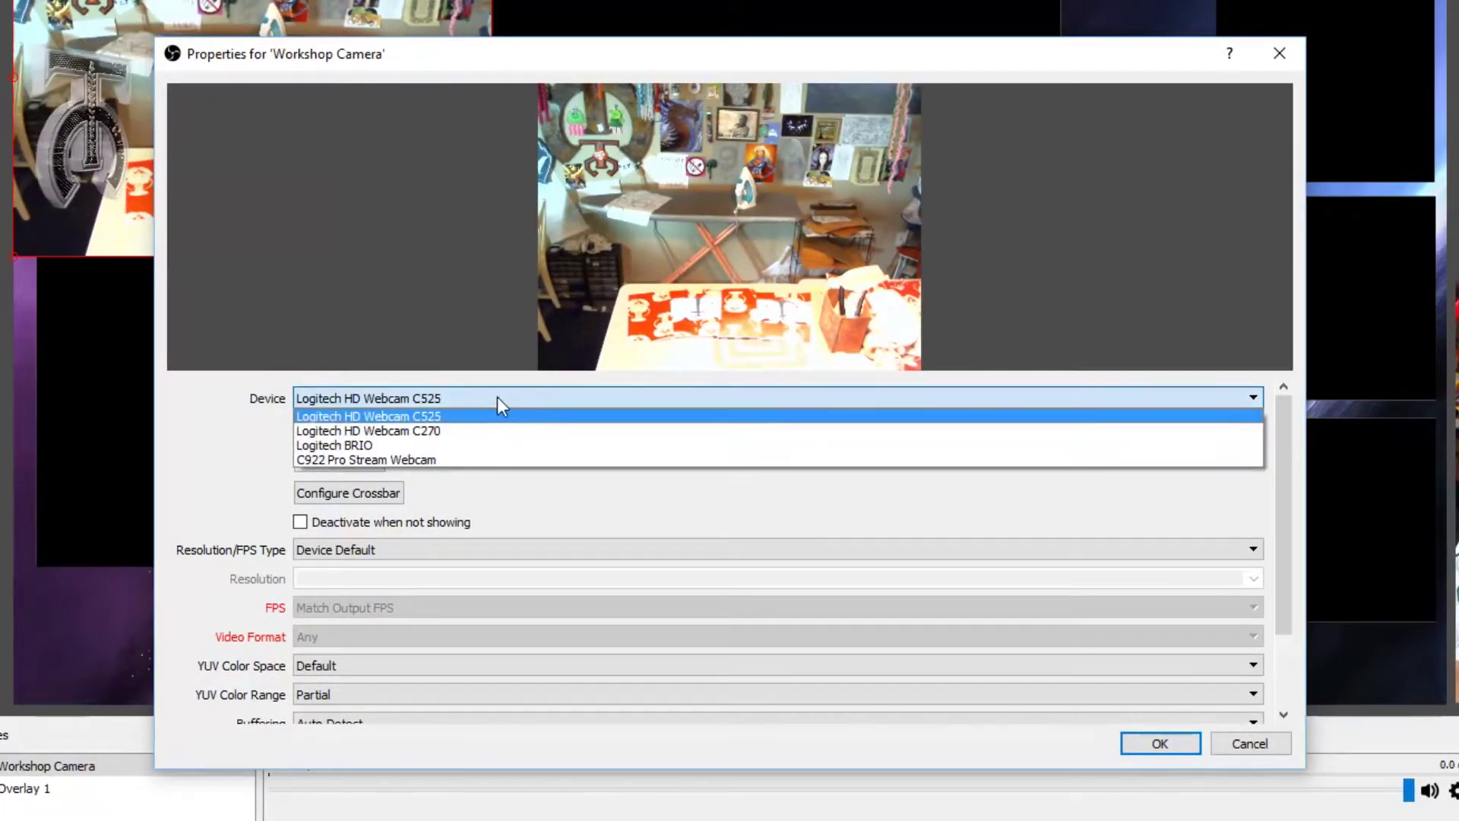
left_click(461, 459)
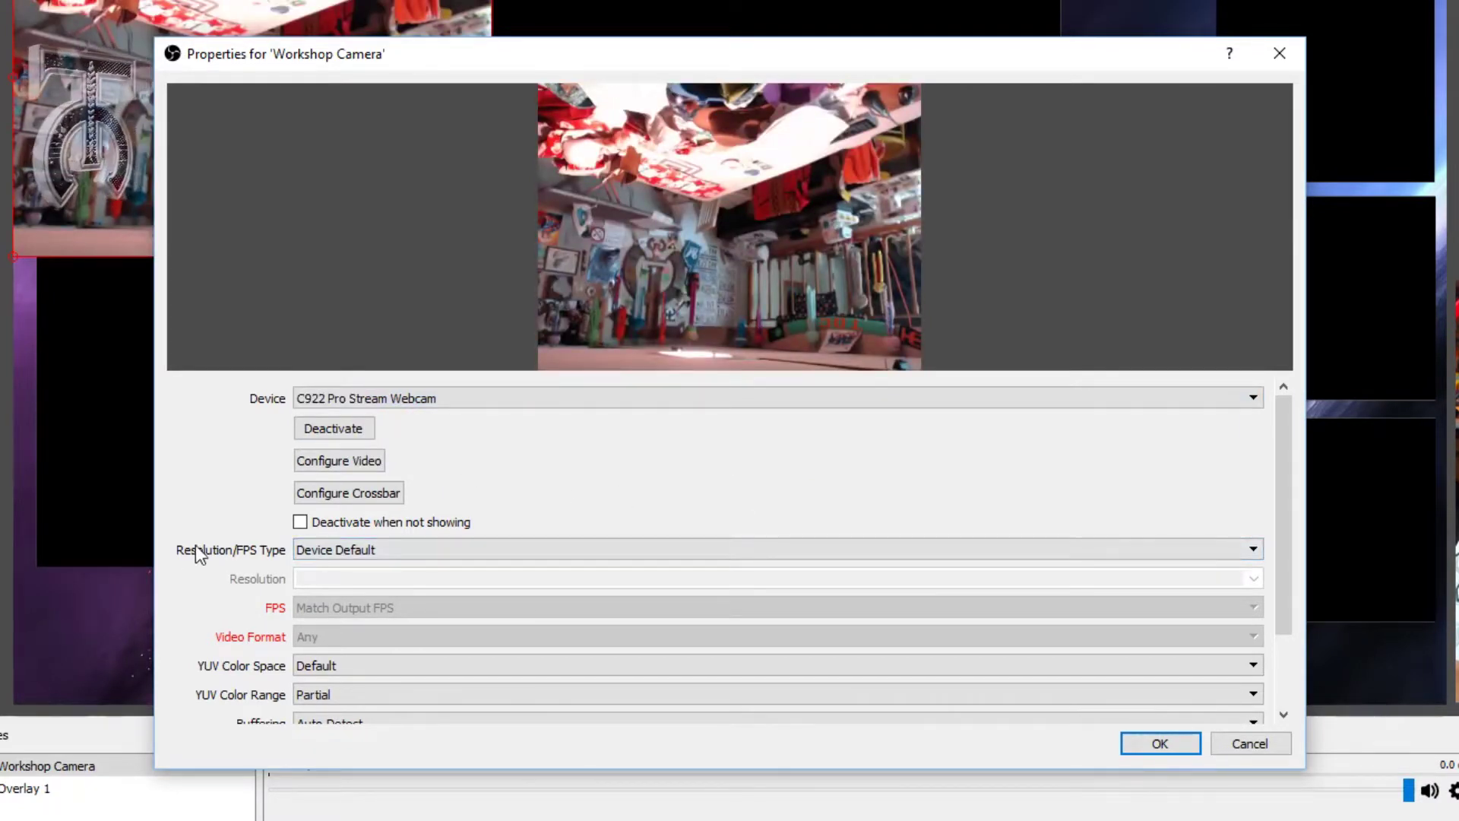
left_click(408, 550)
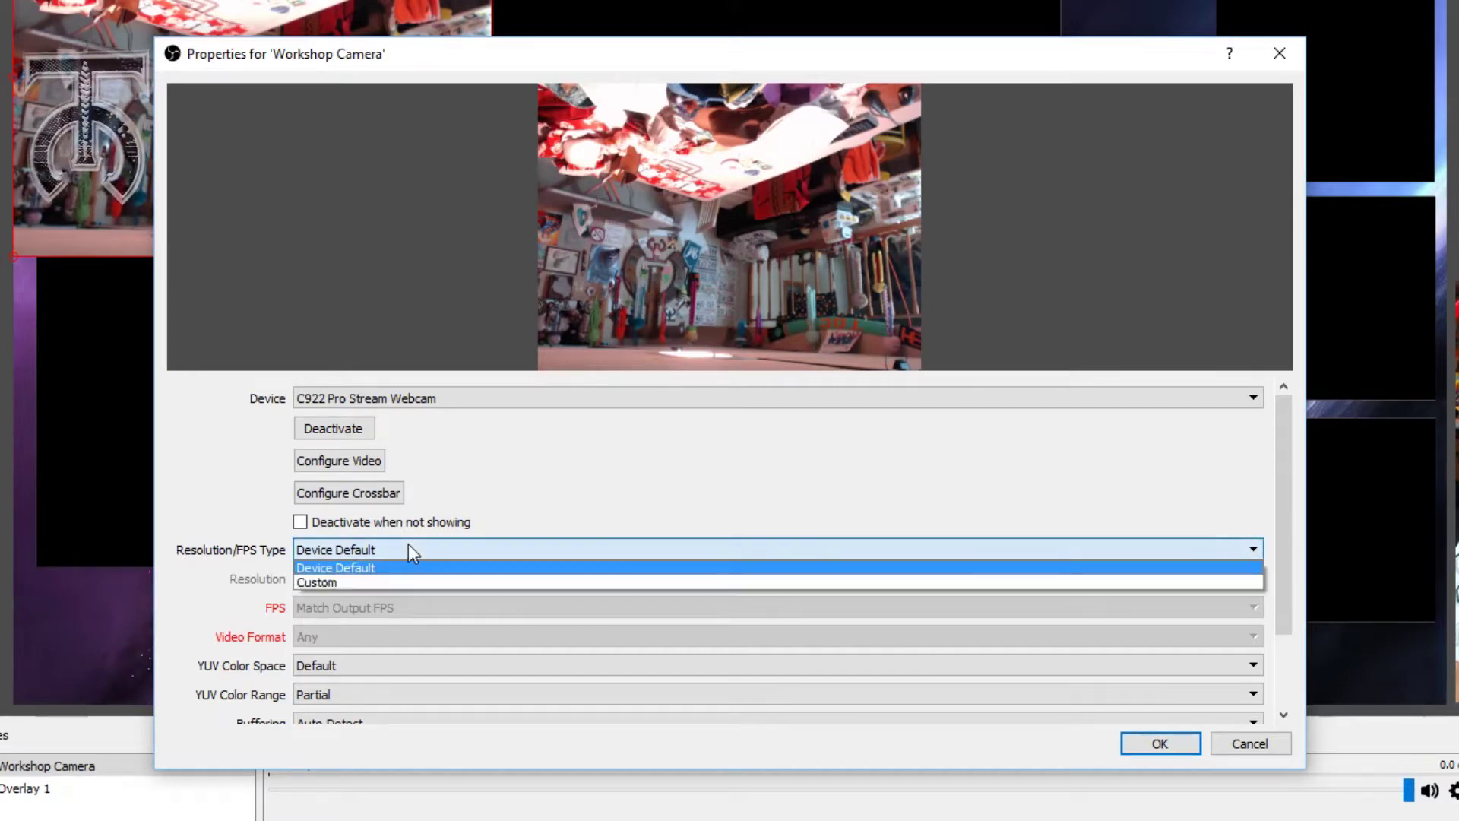
left_click(382, 581)
left_click(1252, 579)
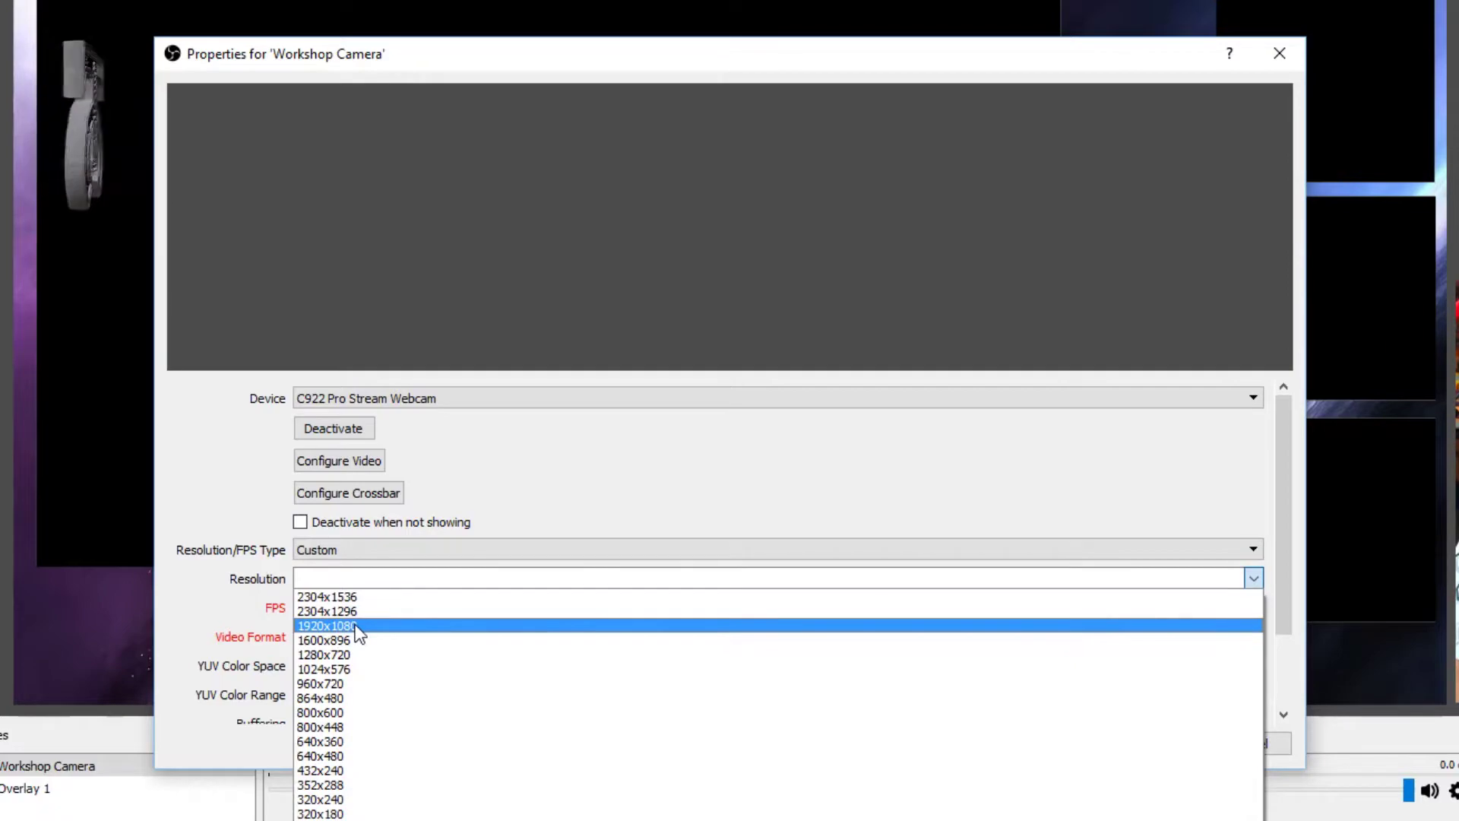
left_click(357, 626)
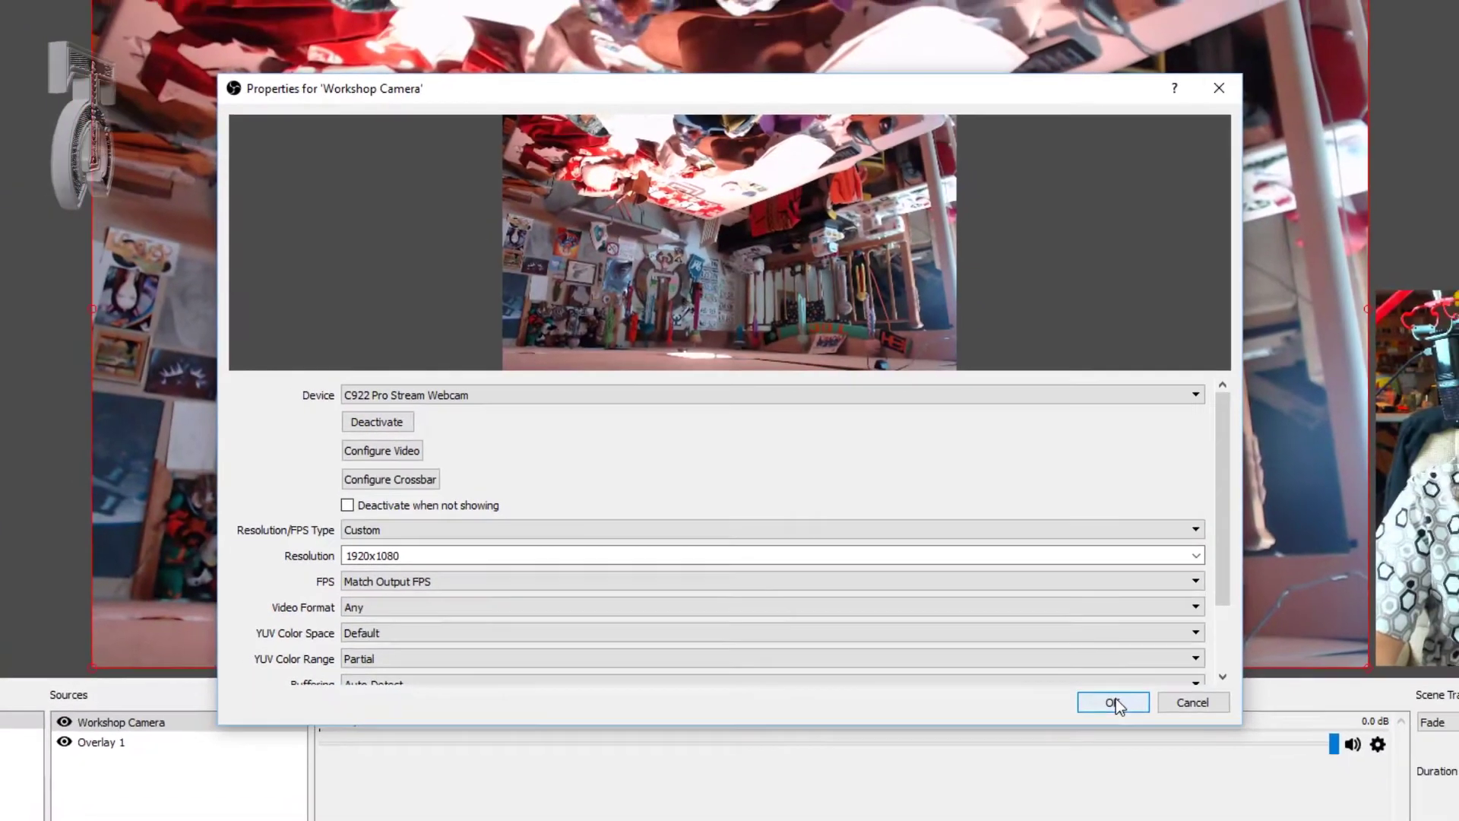
left_click(1159, 742)
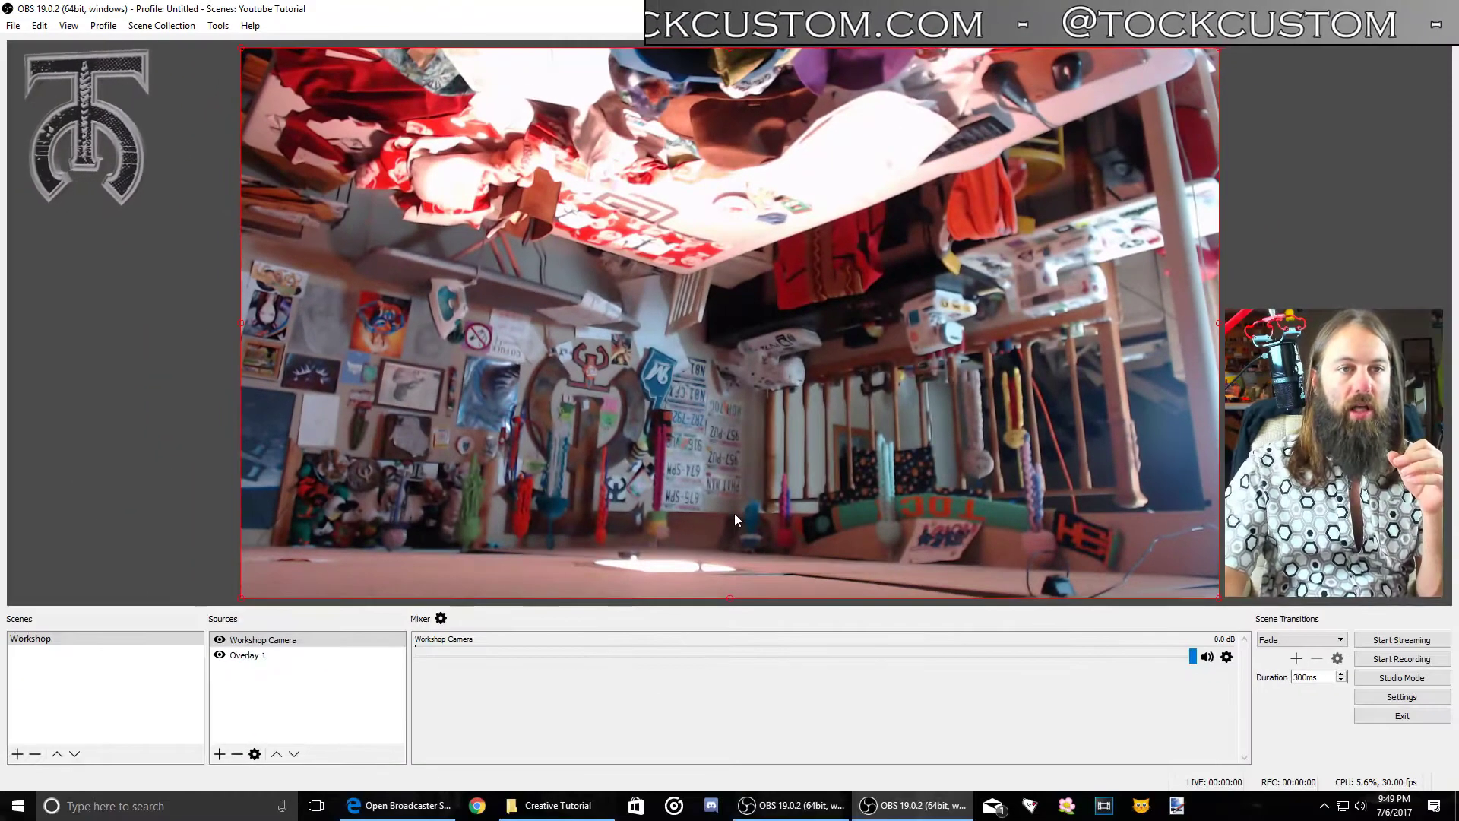
Scale and position the Workshop Camera feed to fill the overlay's large frame, and order it beneath Overlay 1
left_click_drag(1218, 602, 760, 339)
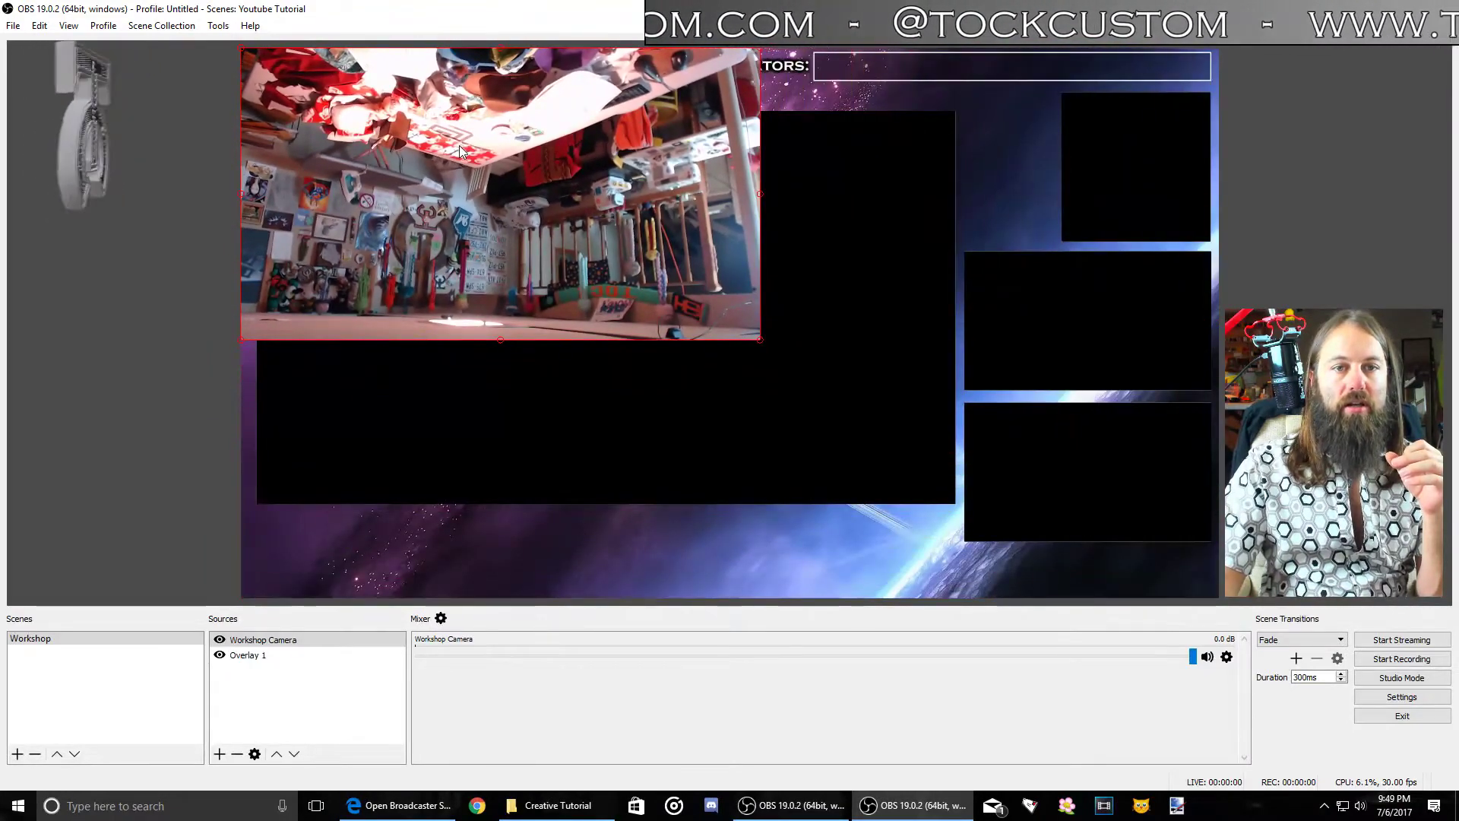
left_click_drag(462, 150, 472, 207)
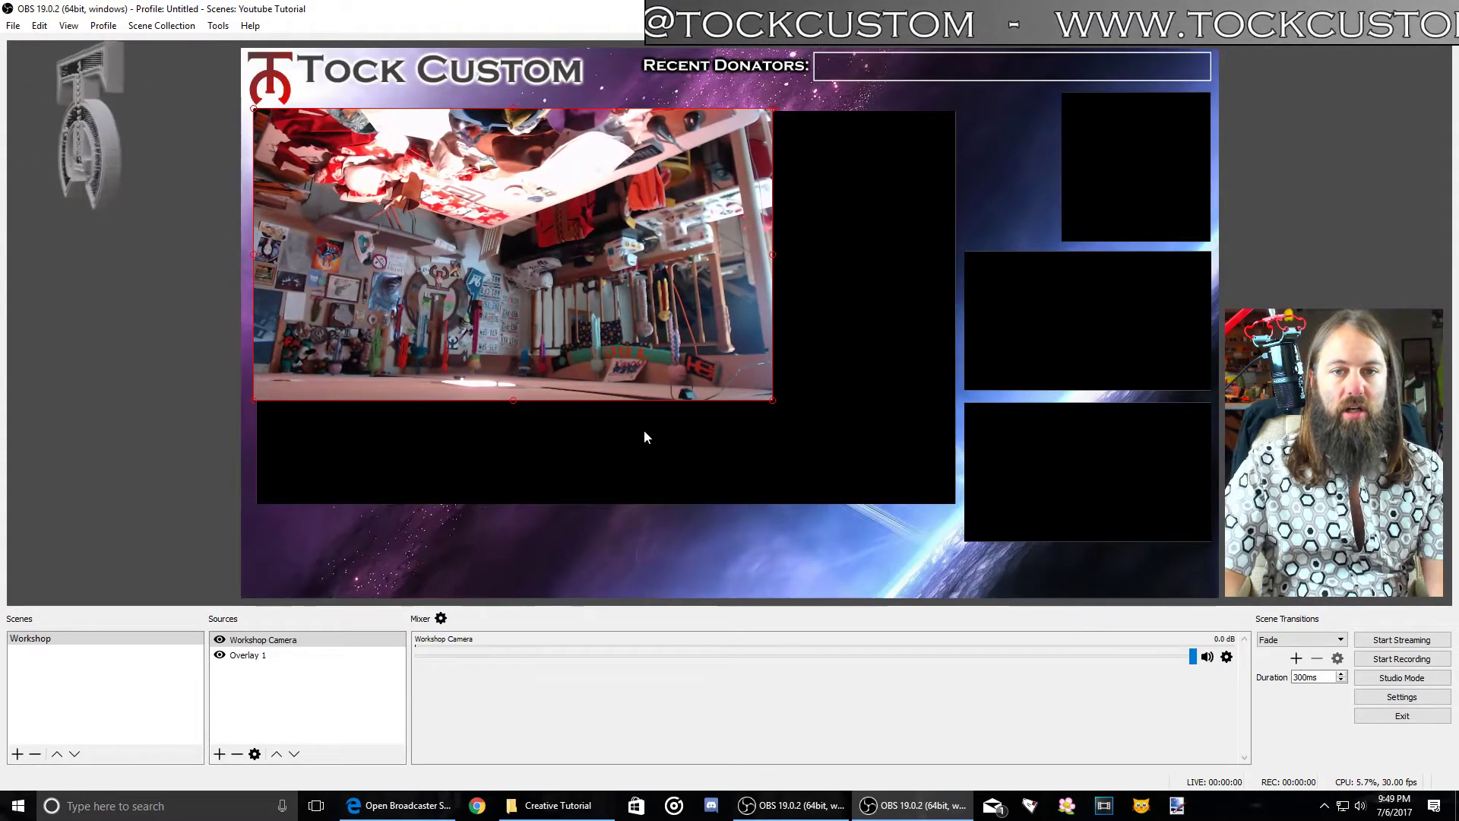
left_click_drag(772, 400, 960, 513)
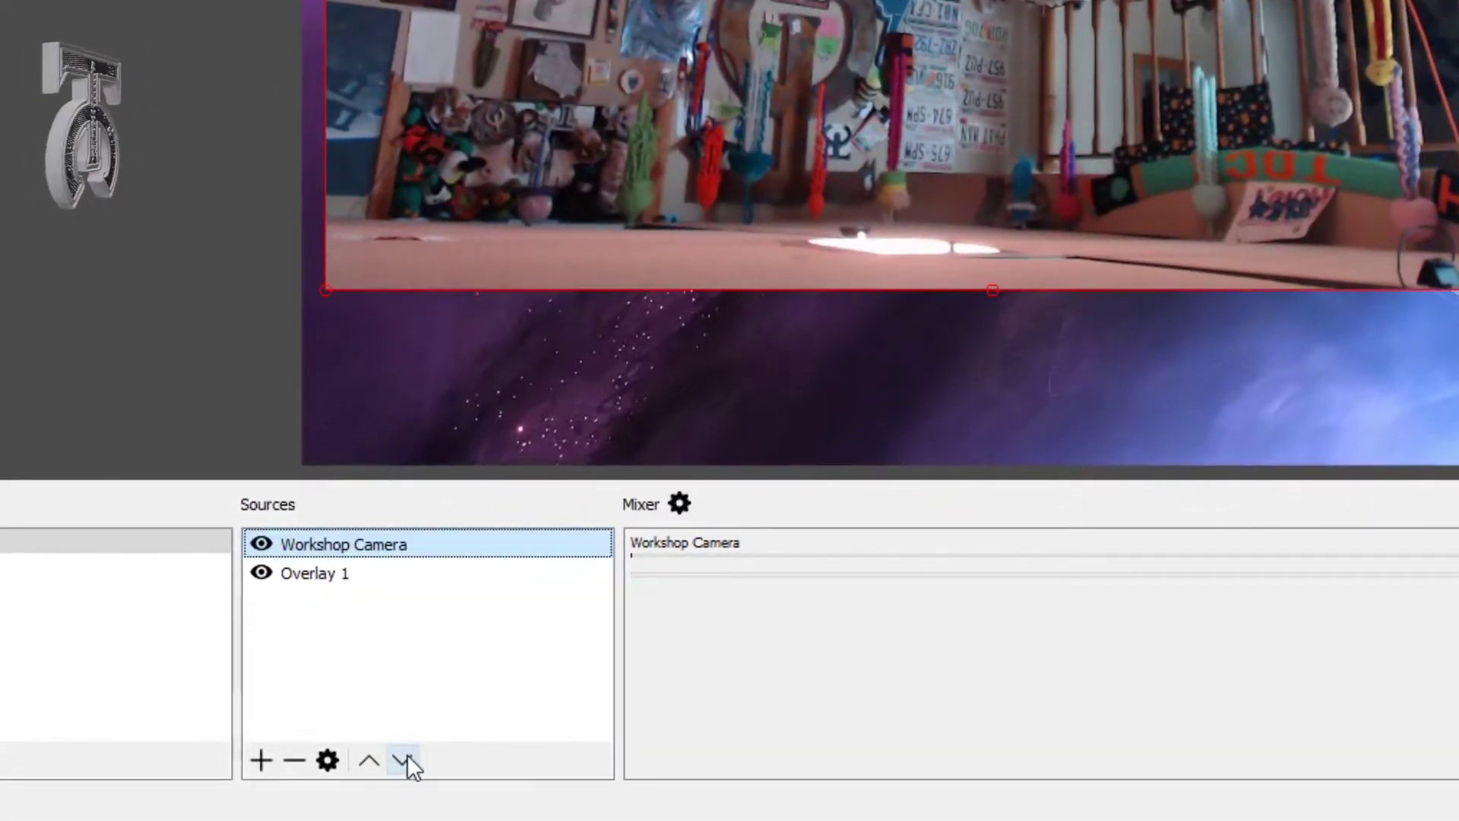
left_click(402, 759)
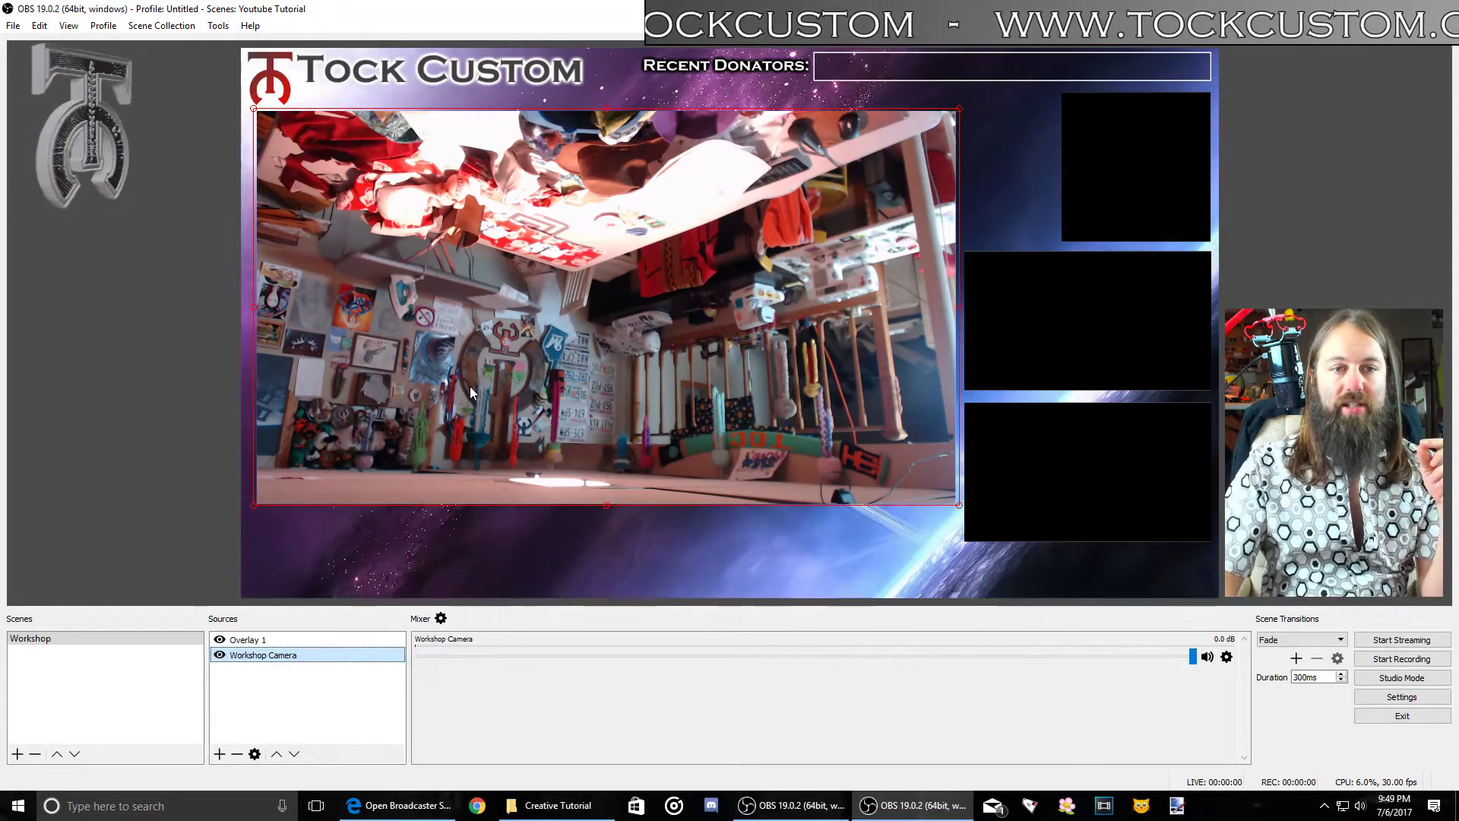
left_click(152, 327)
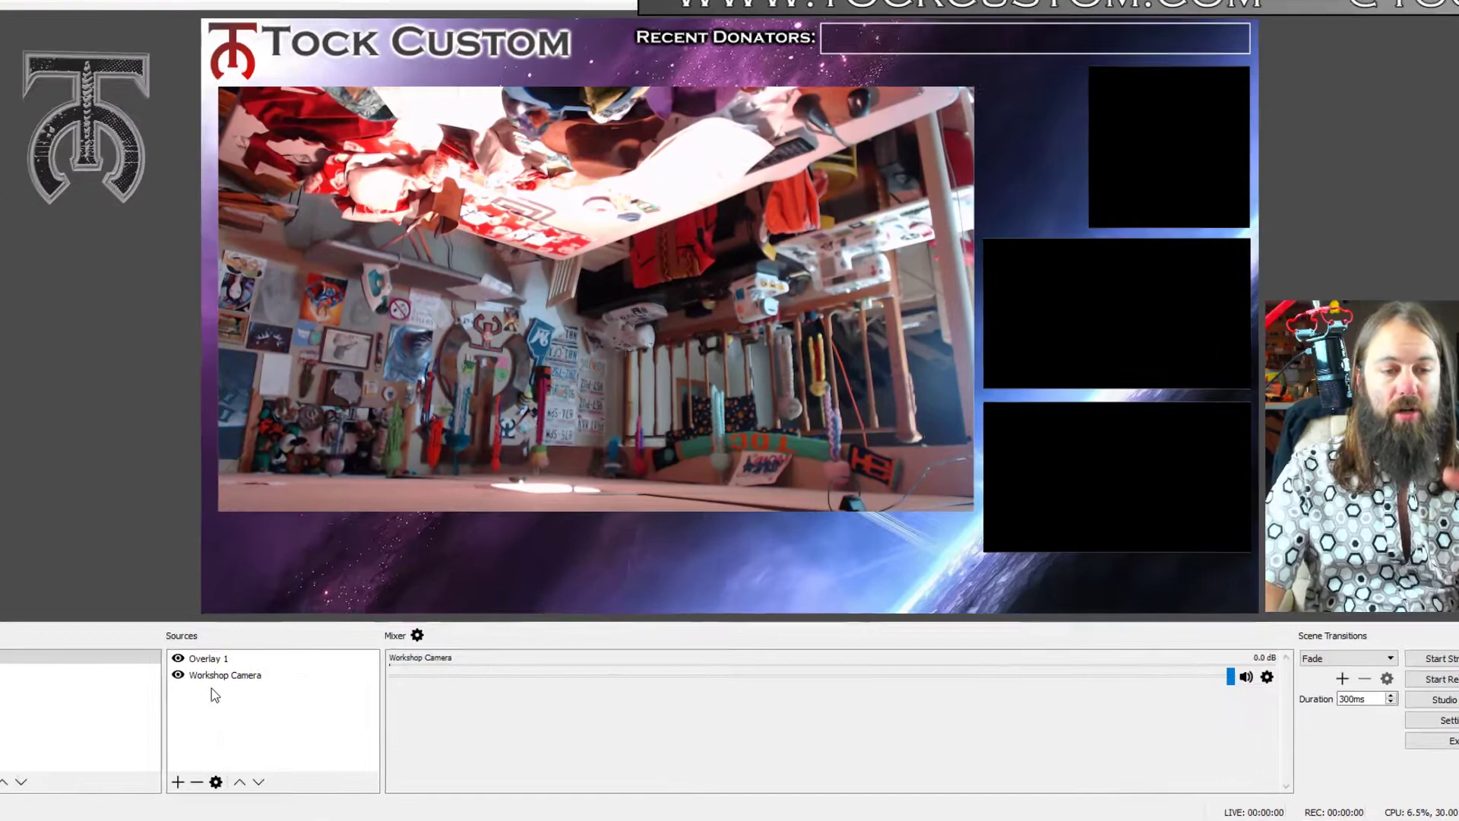
Rotate the Workshop Camera source 180 degrees so the upside-down feed is upright, and deselect it
left_click(266, 655)
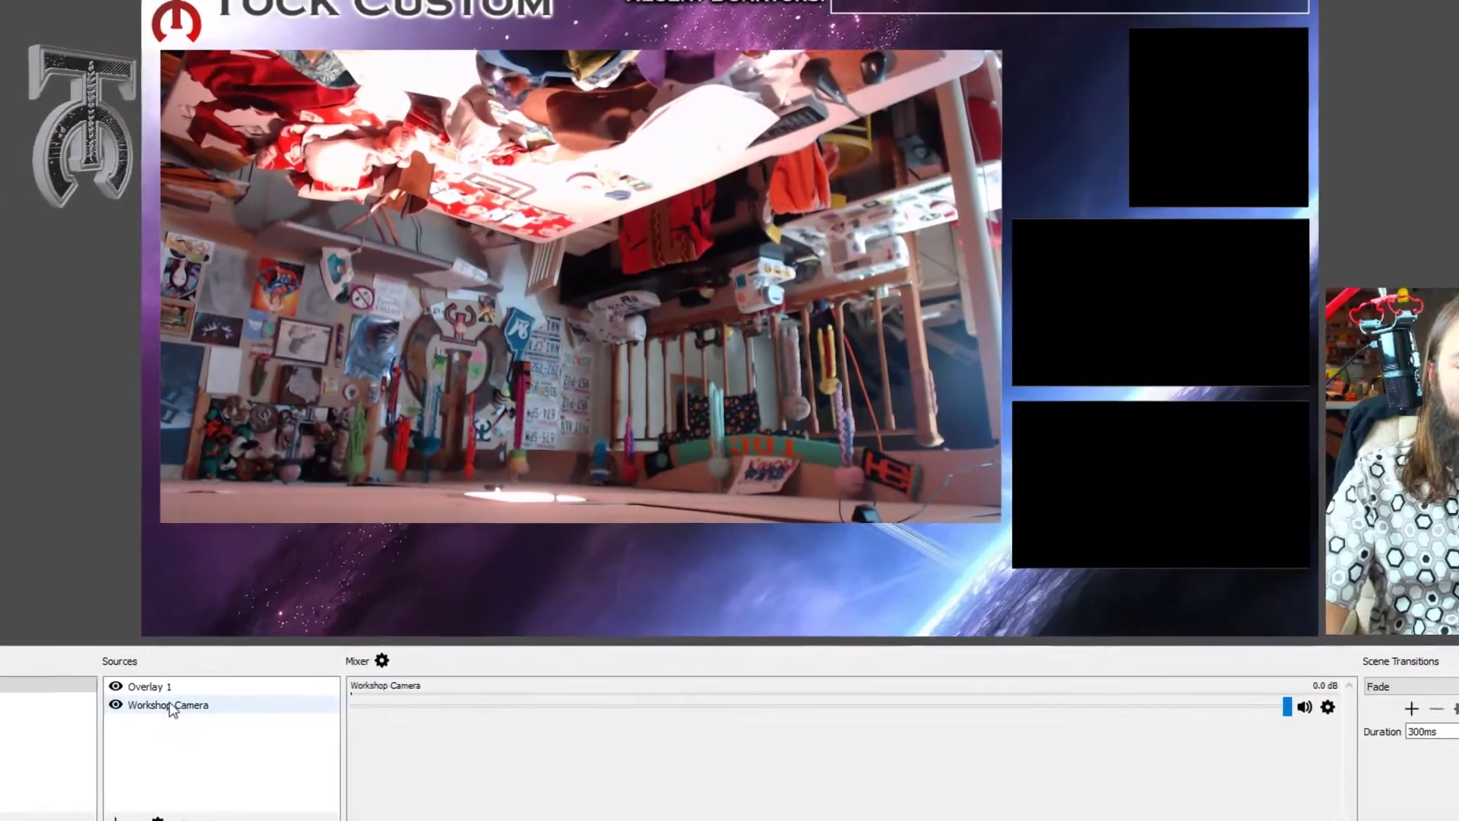
right_click(268, 655)
mouse_move(195, 534)
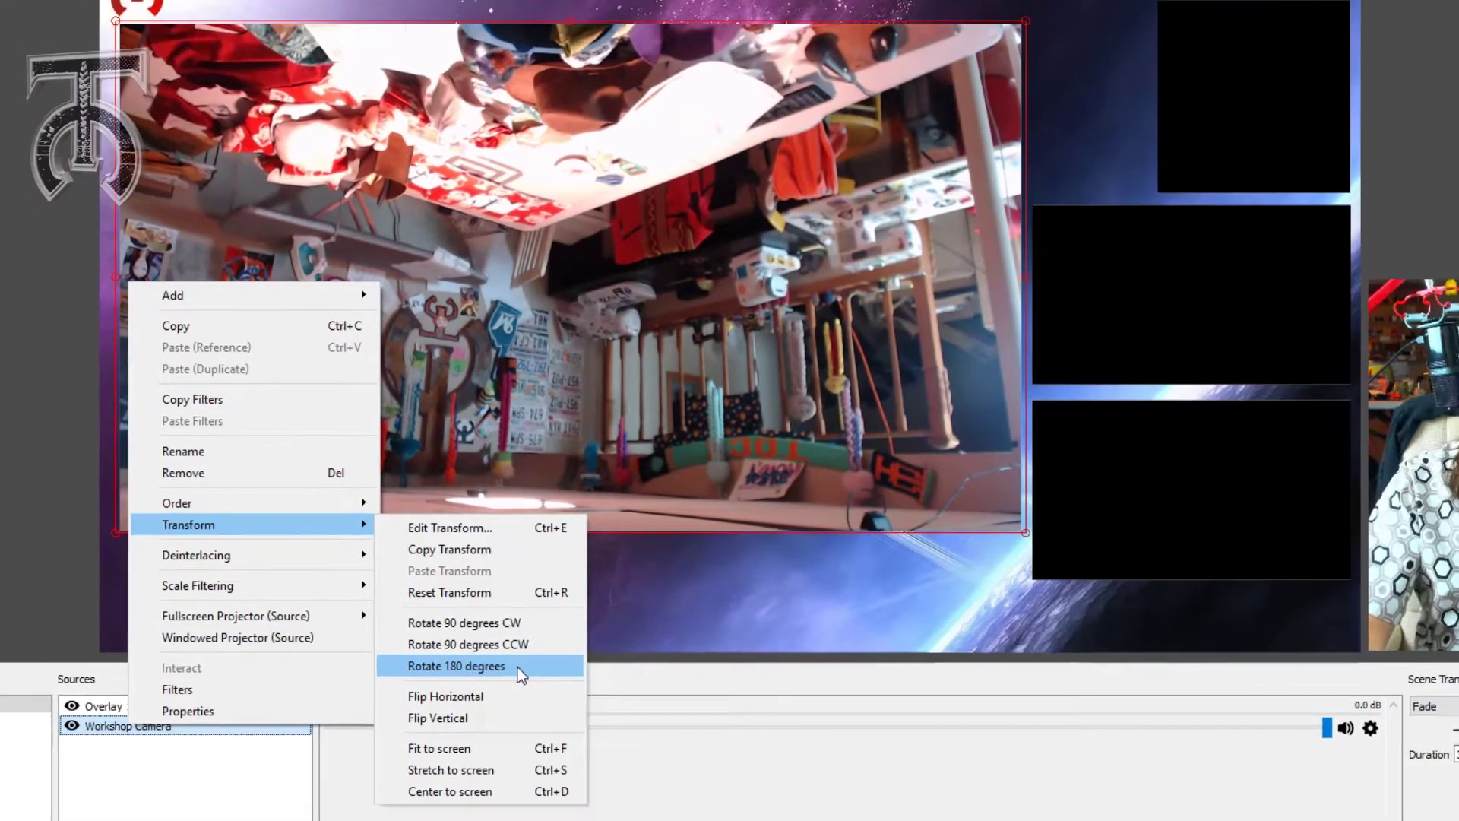
left_click(481, 688)
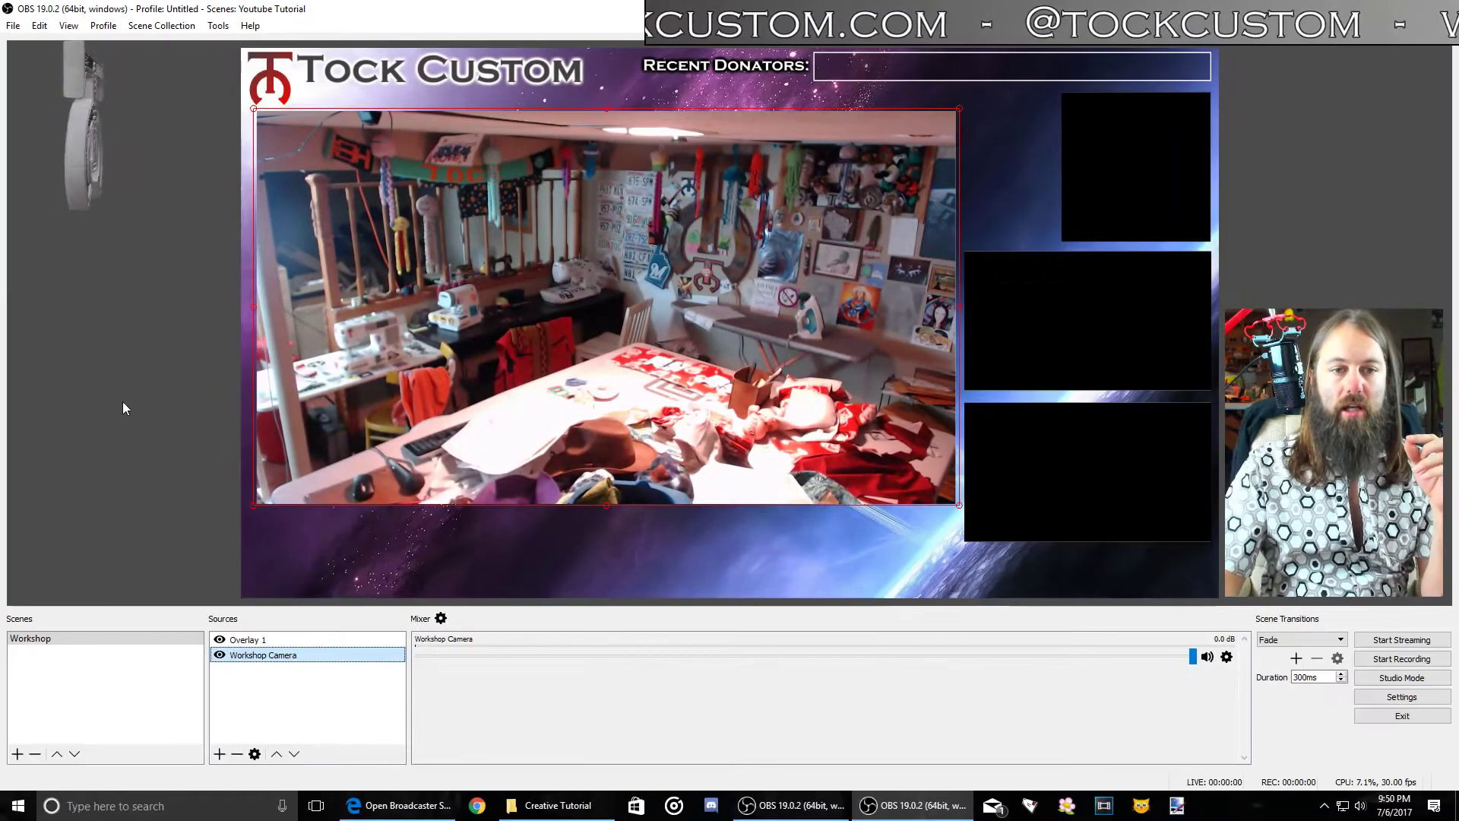
left_click(122, 401)
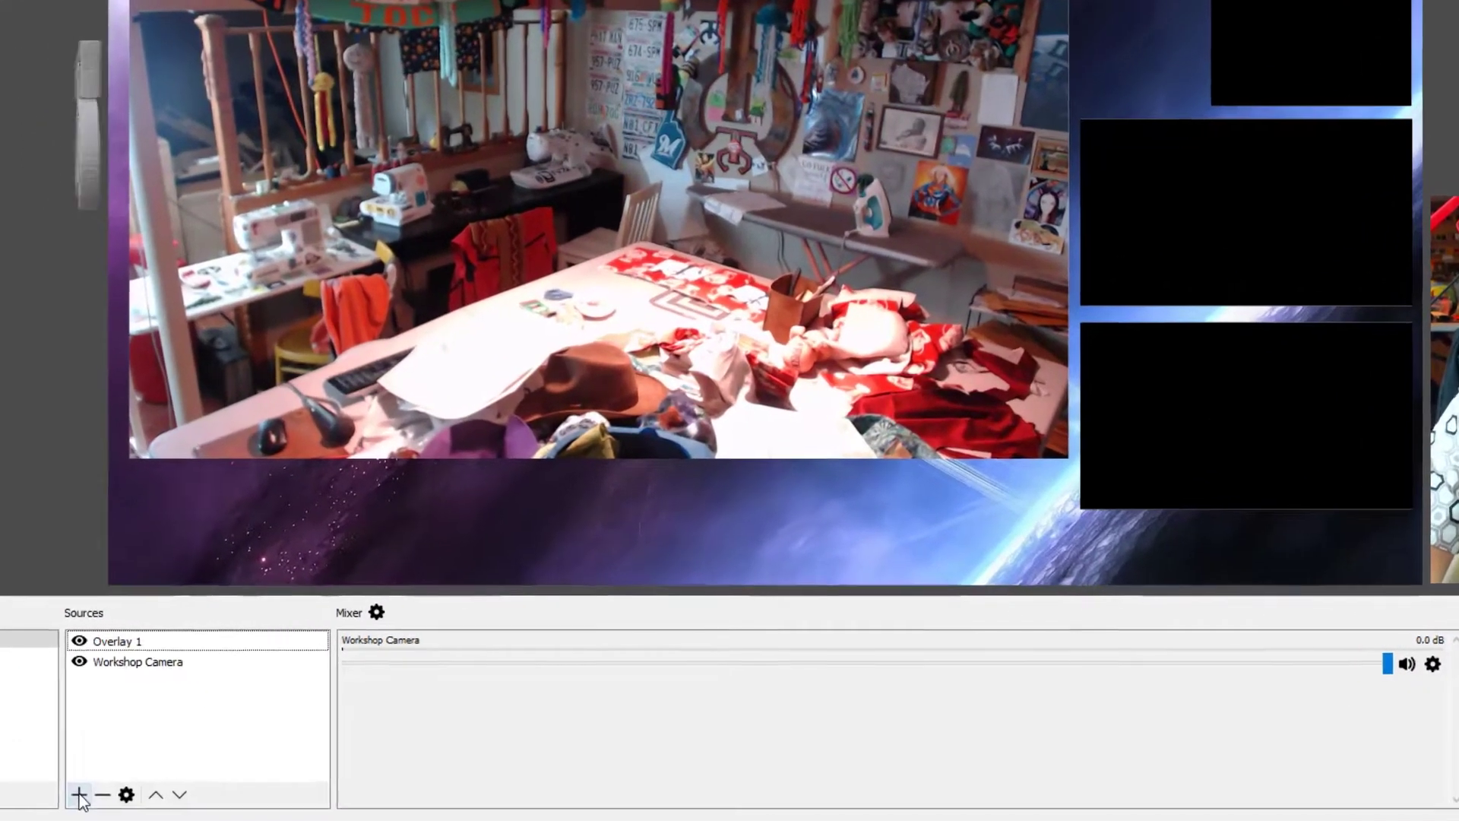
Add a new Video Capture Device source named Table Cam
left_click(79, 795)
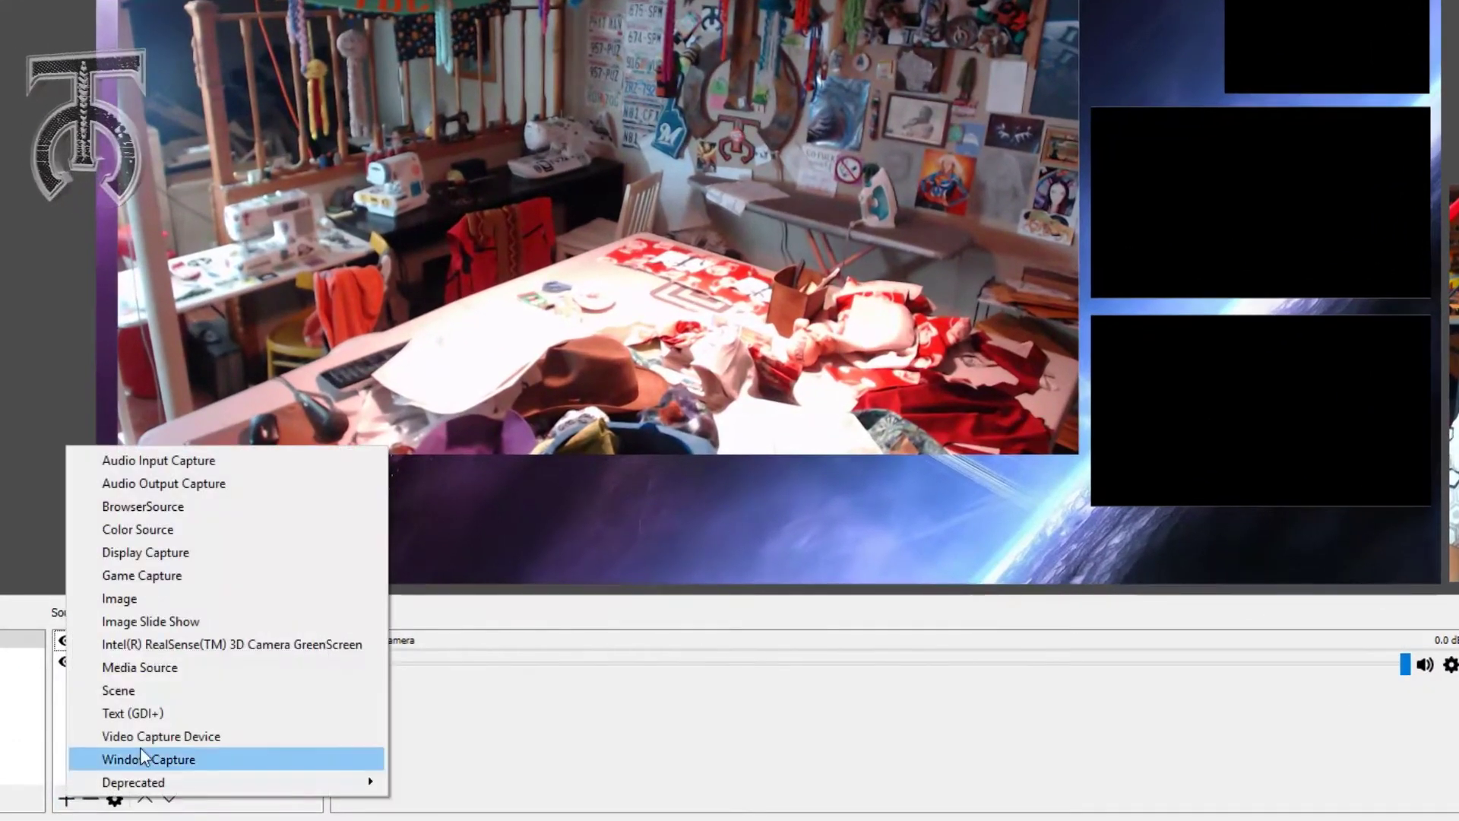
left_click(158, 737)
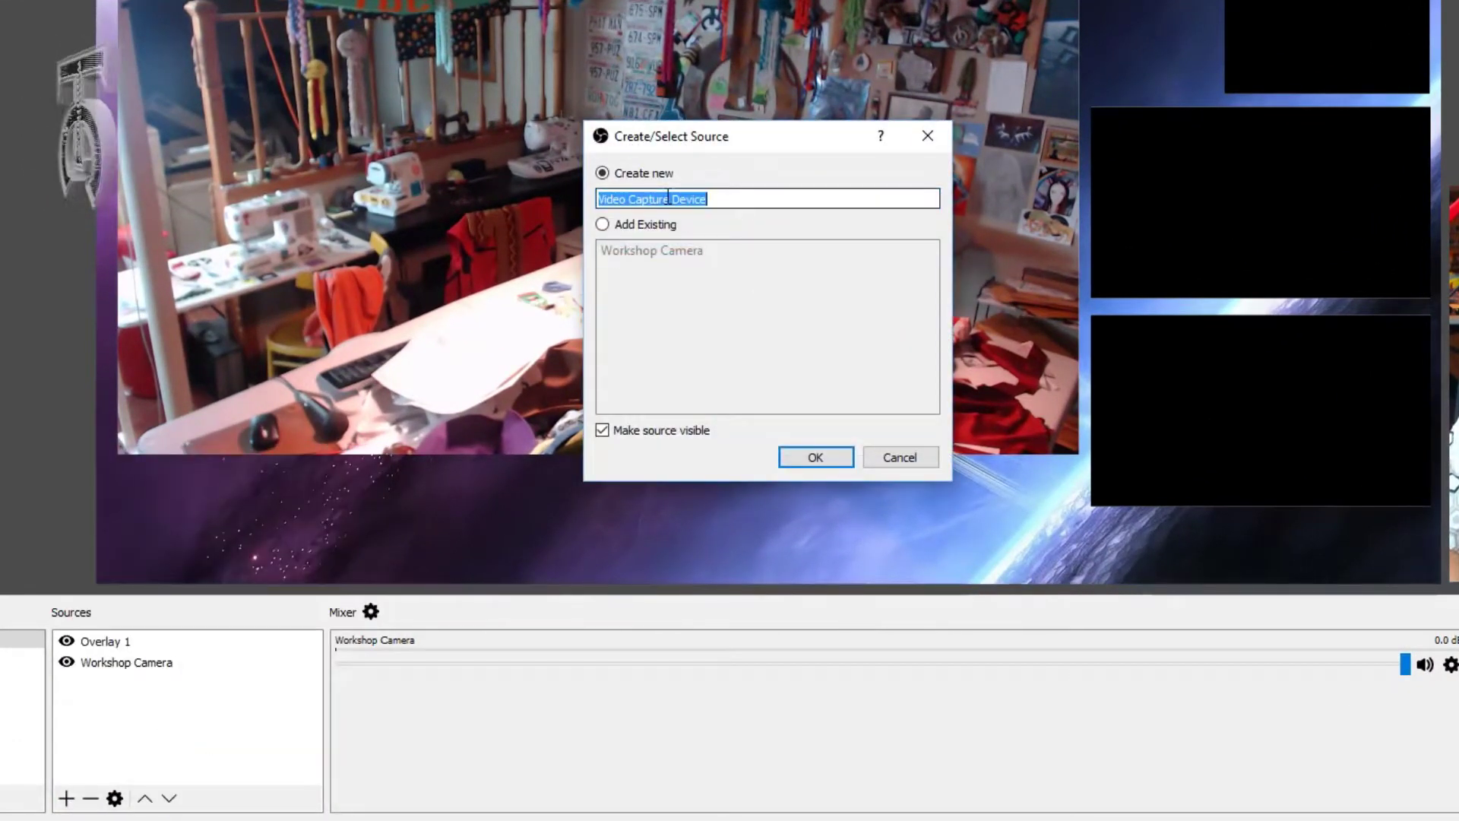
type("Table Ca")
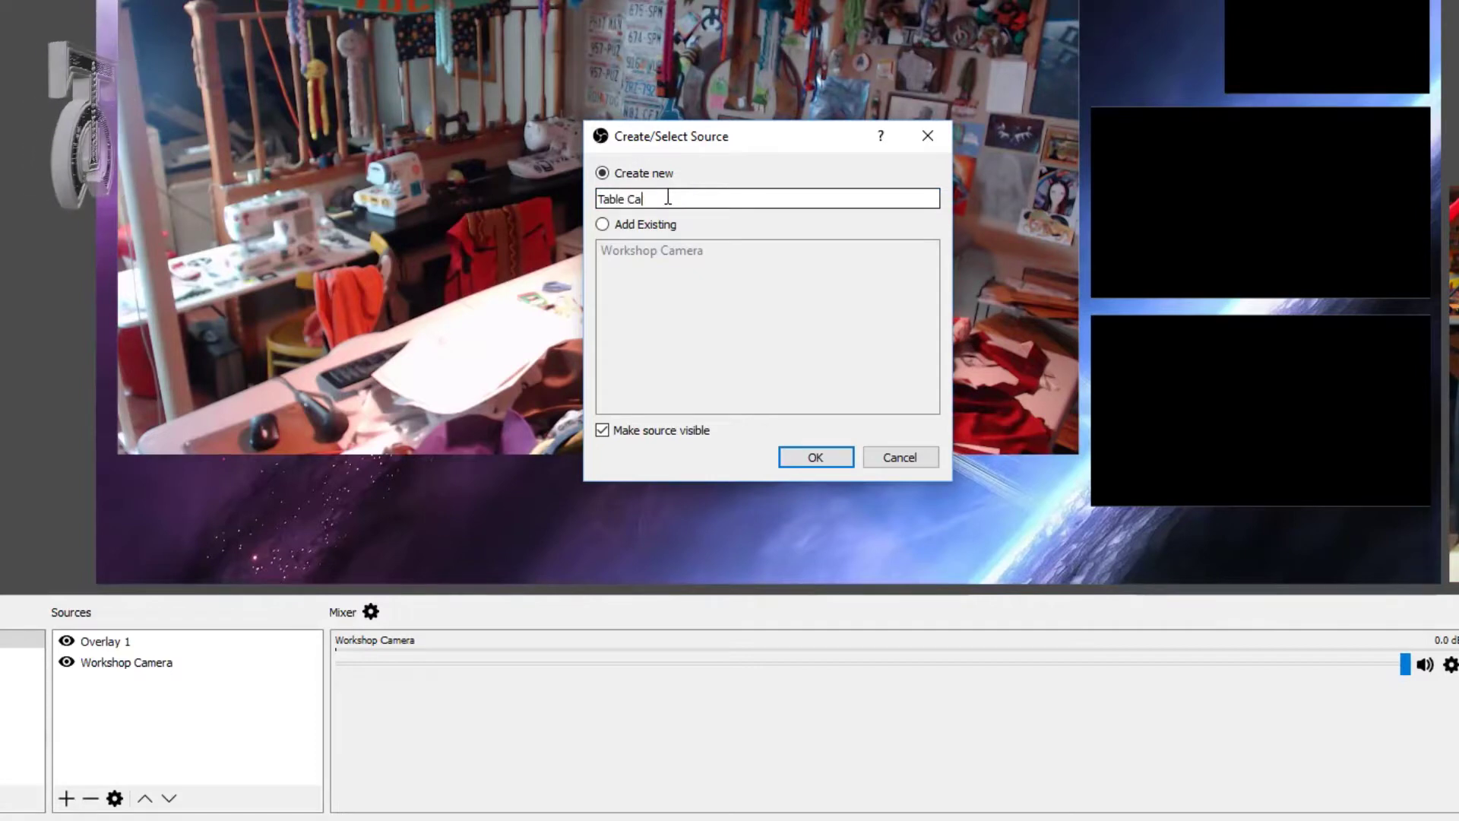
type("m")
key("Return")
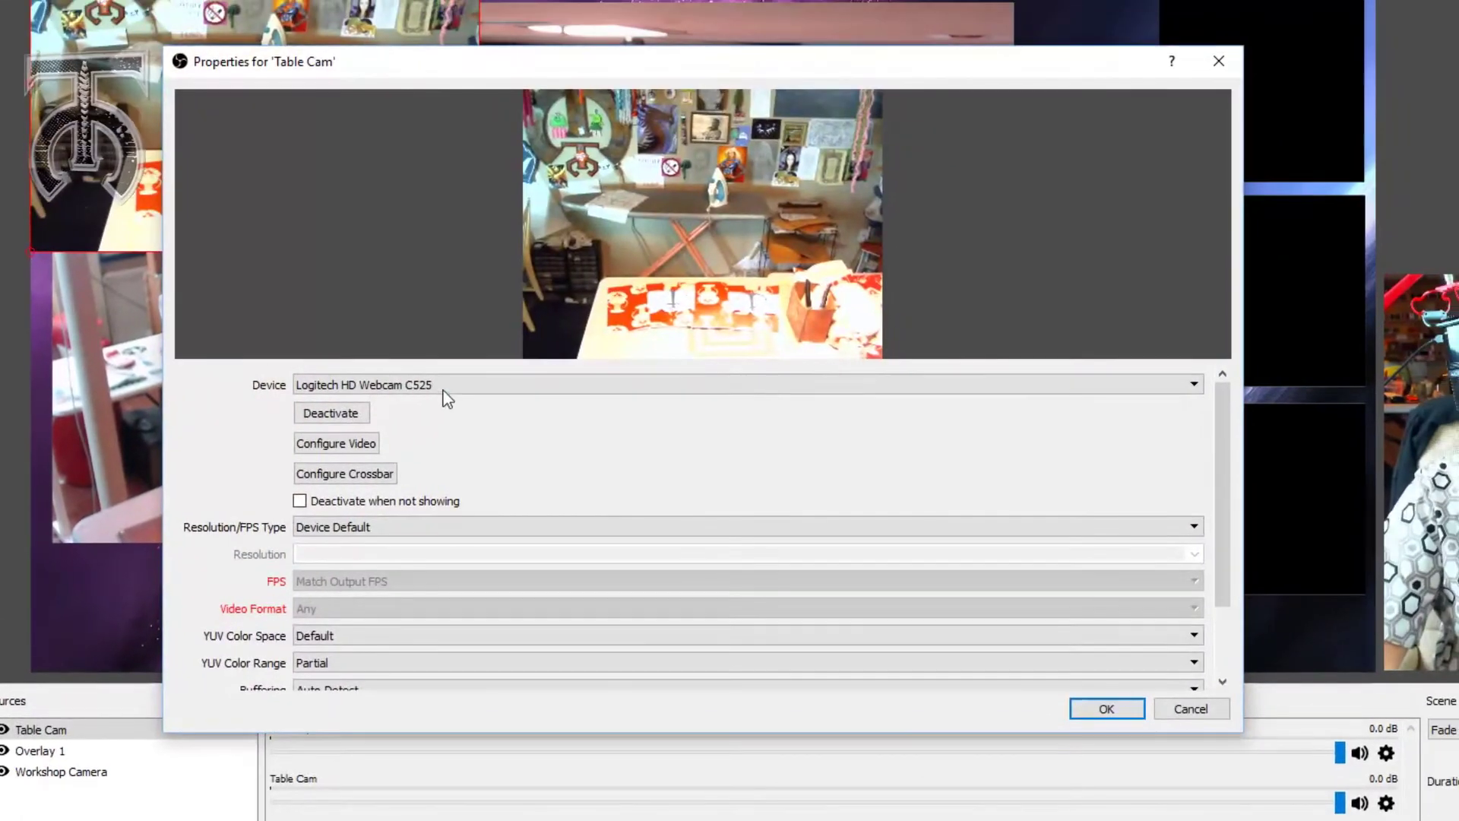
Set the Table Cam device to Logitech HD Webcam C270 with a custom resolution of 960x544
left_click(443, 384)
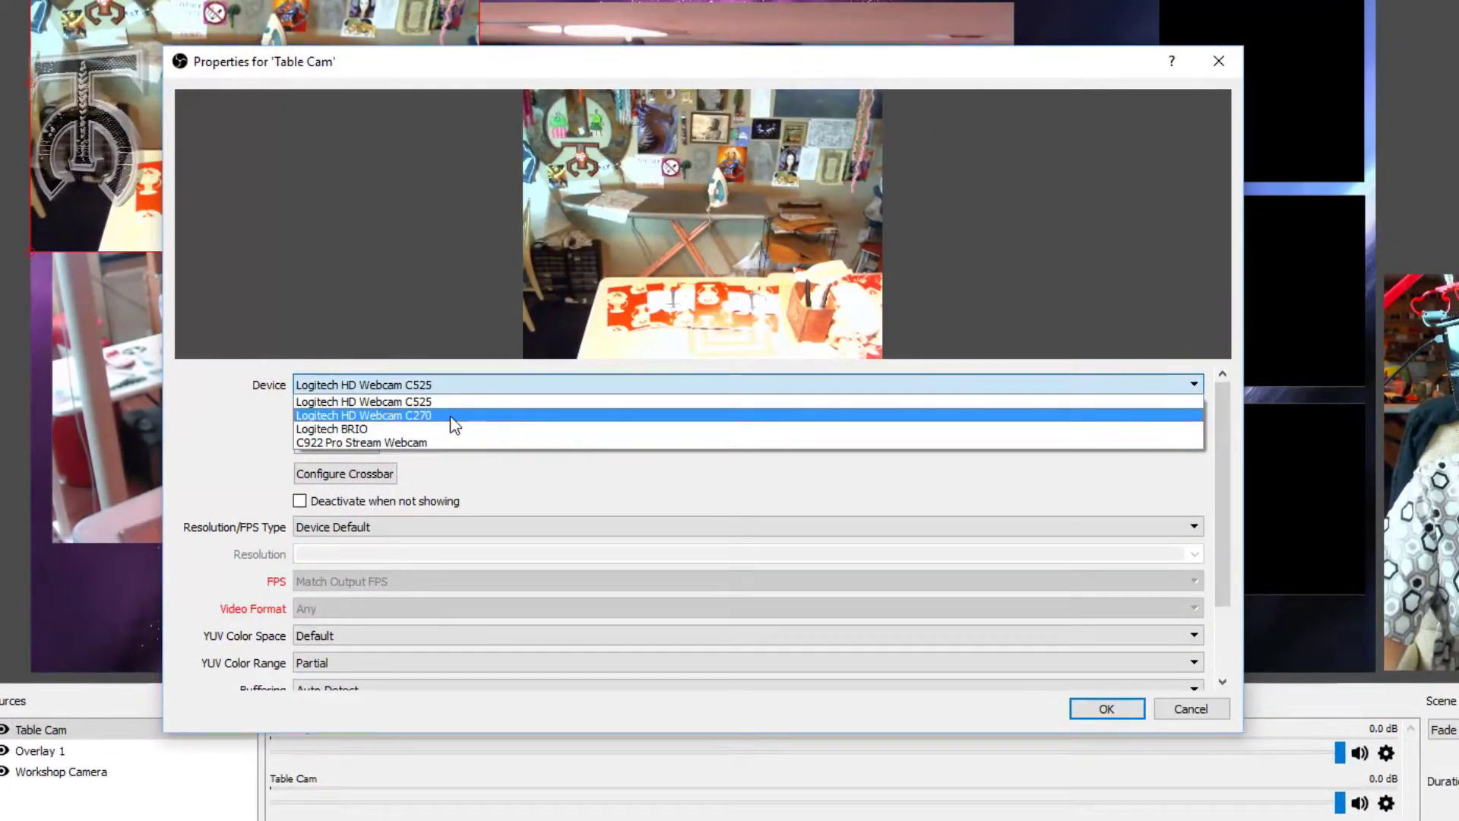
left_click(453, 416)
left_click(363, 527)
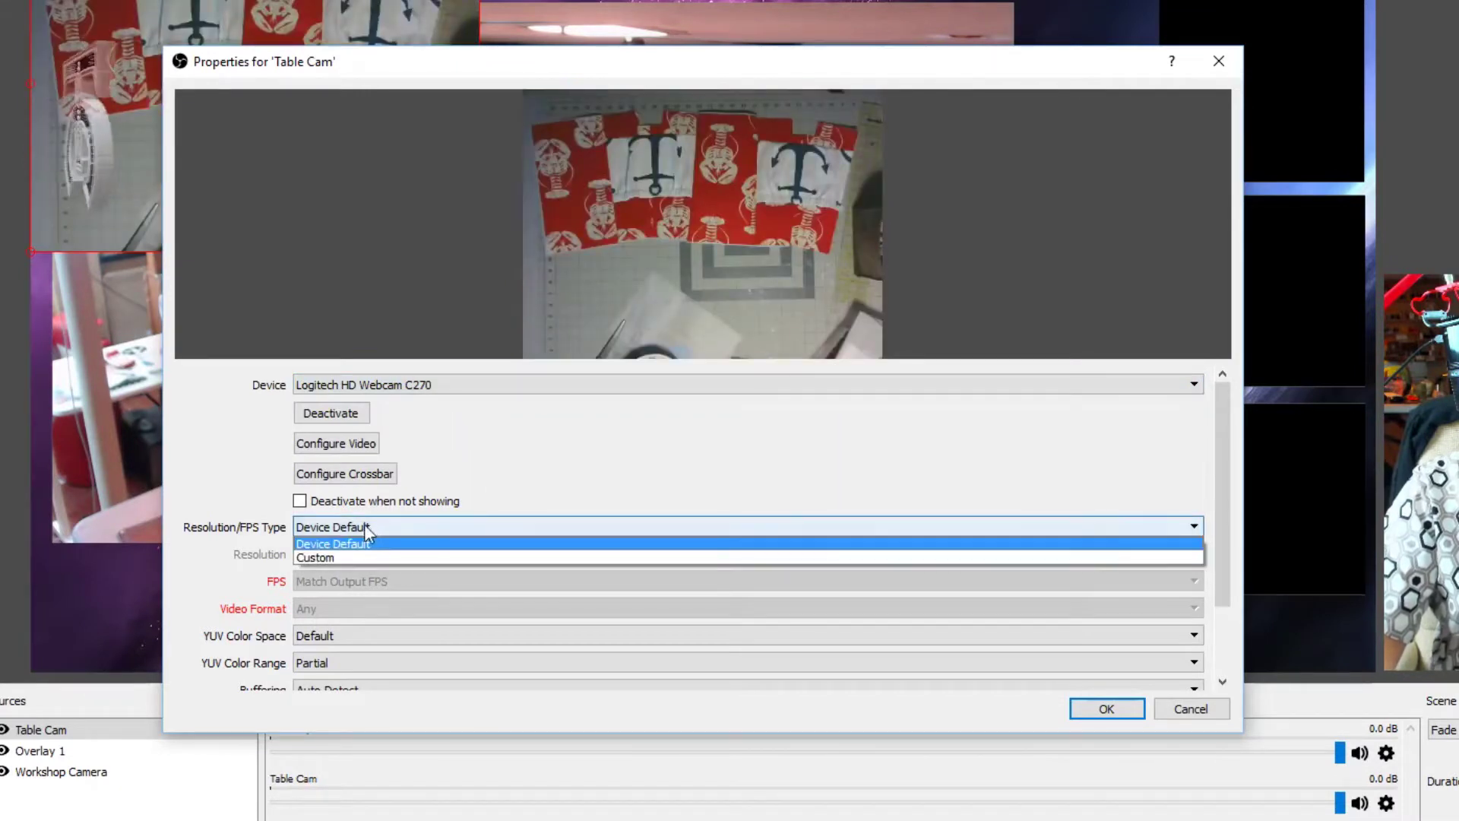
left_click(341, 558)
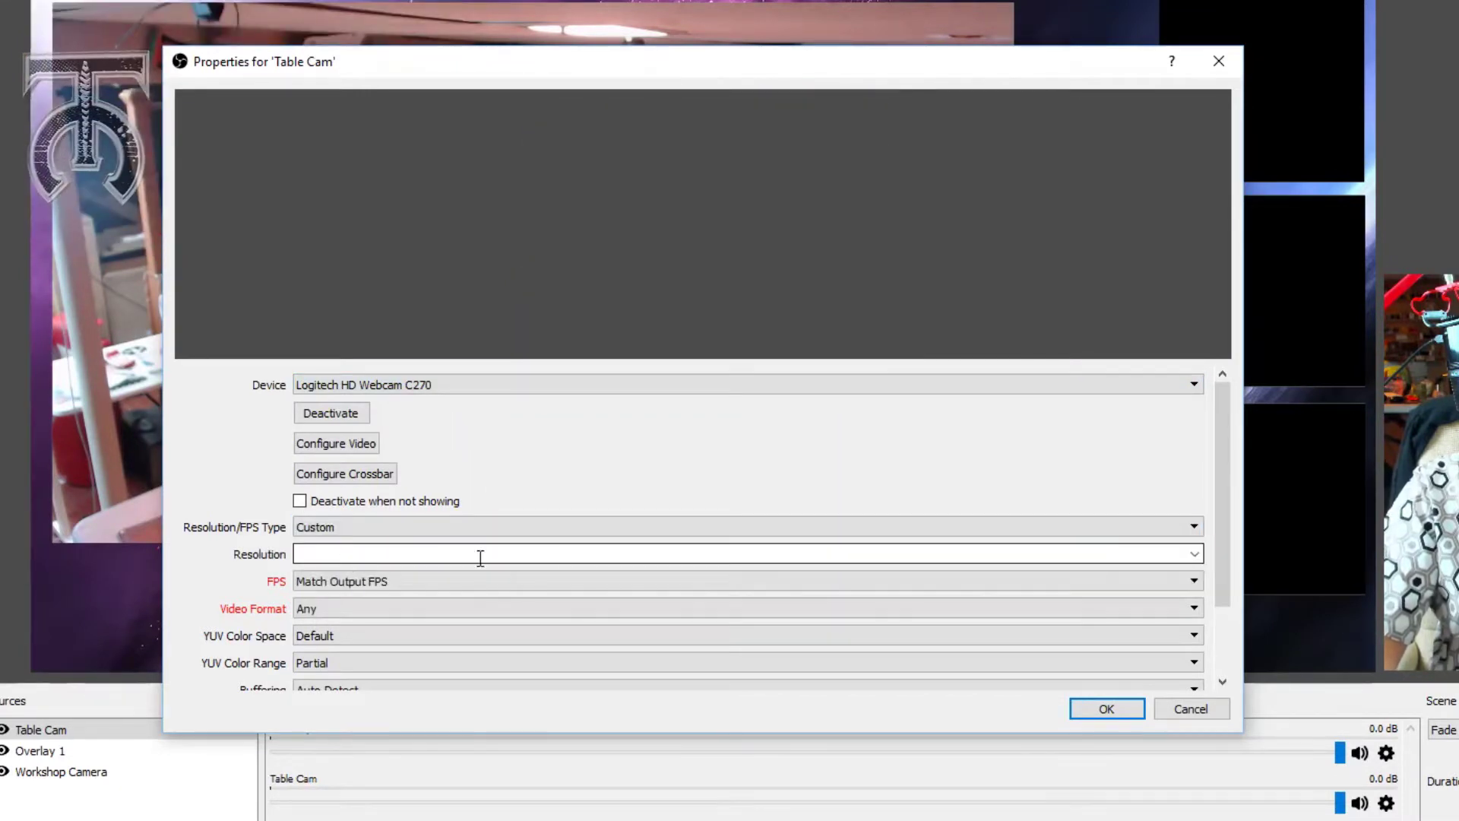
left_click(1195, 554)
left_click(372, 638)
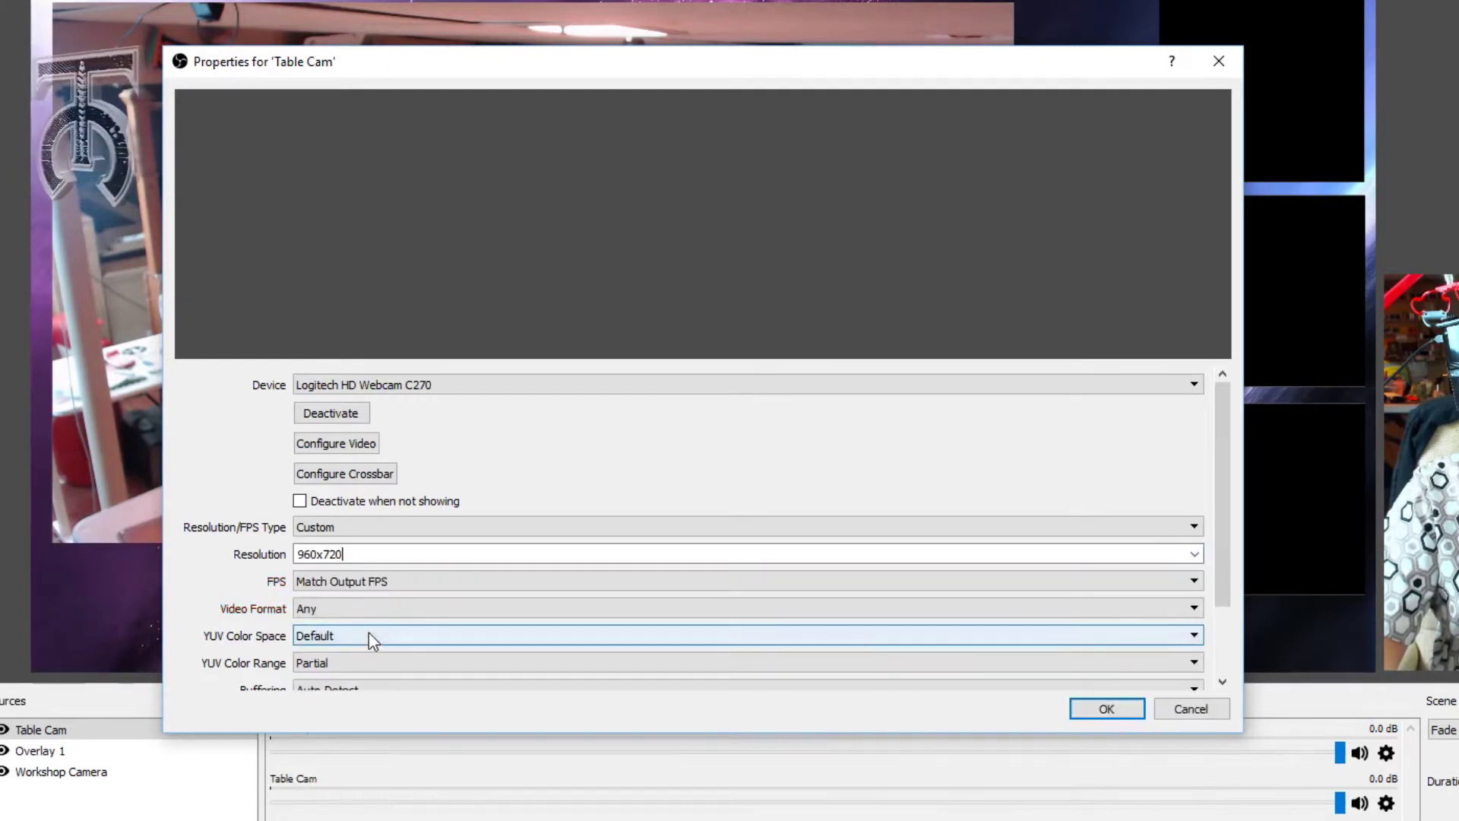
left_click(1194, 554)
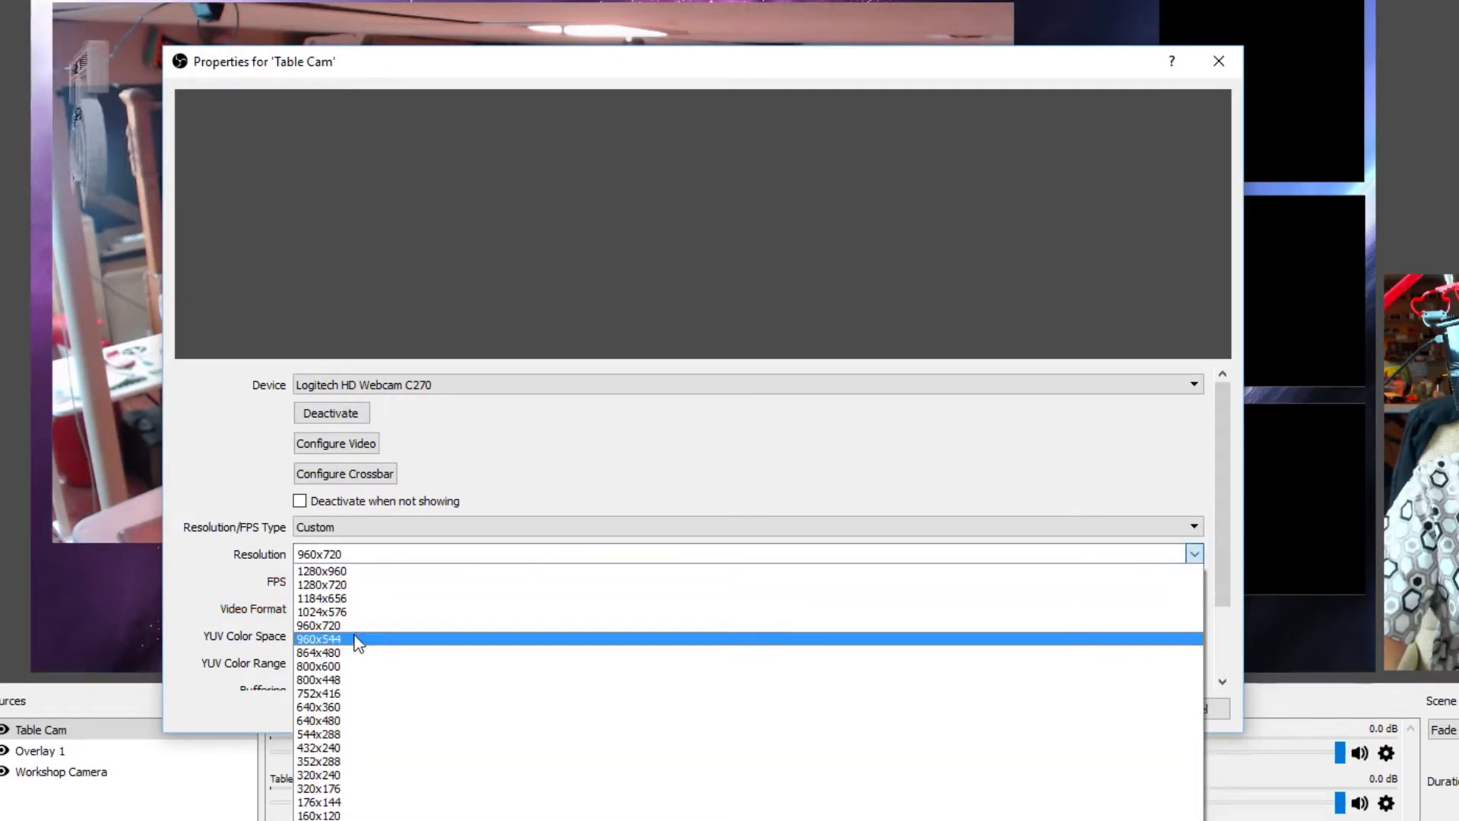
left_click(357, 639)
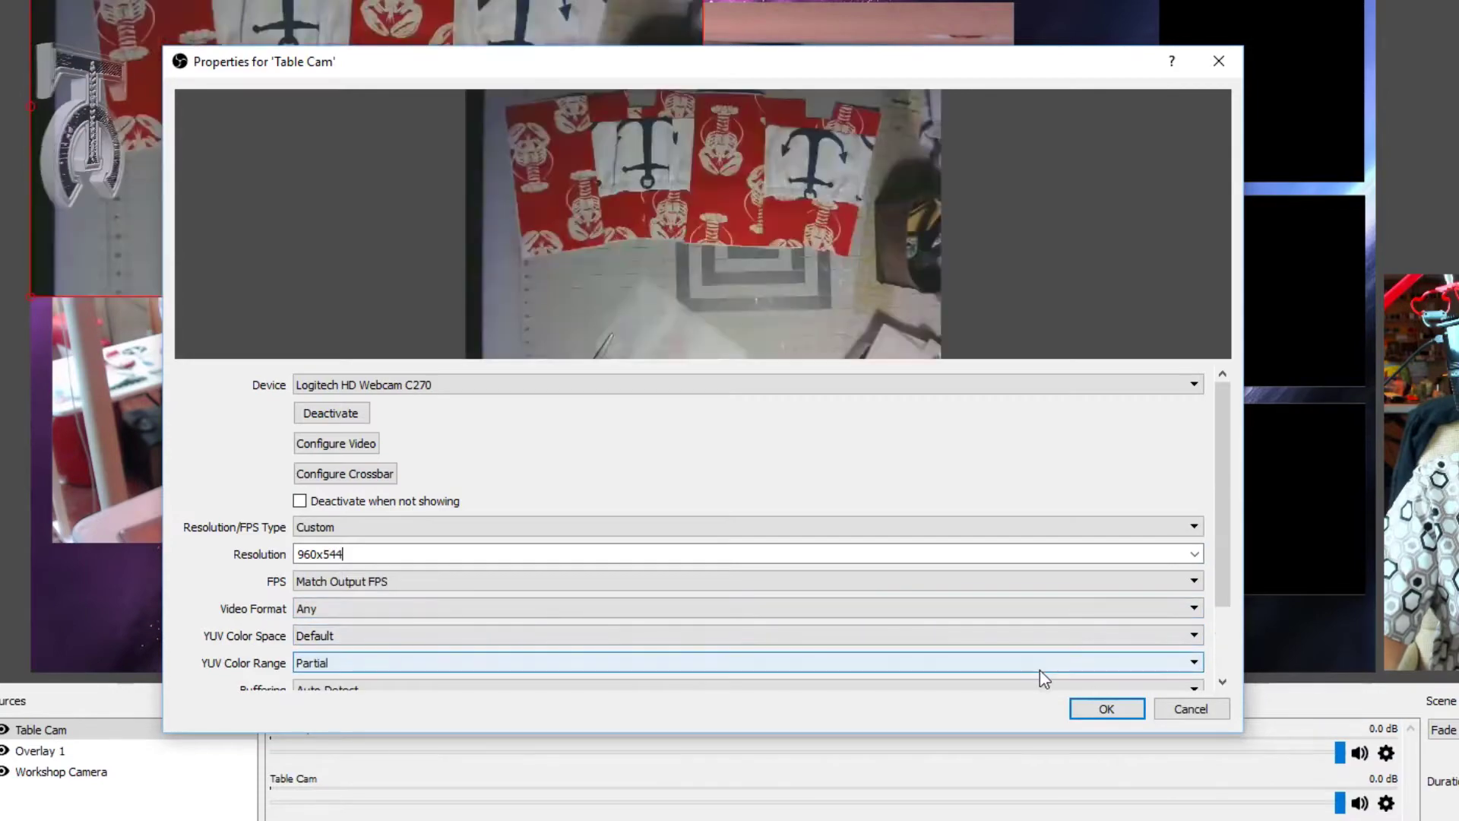
left_click(1107, 708)
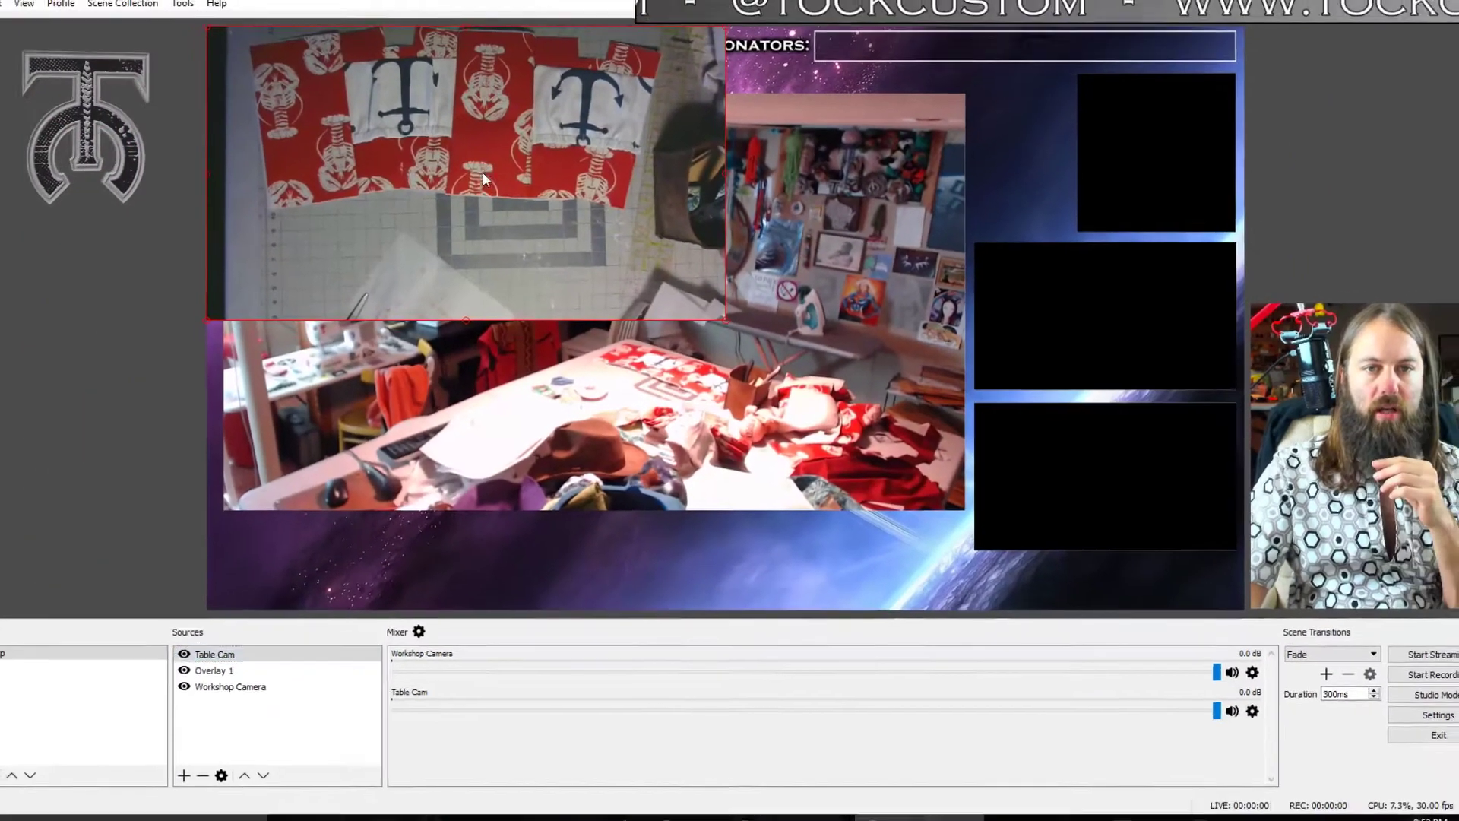
Move and shrink the Table Cam feed onto the overlay's lowest small frame, and order it beneath Overlay 1 and Workshop Camera
left_click_drag(491, 203, 987, 408)
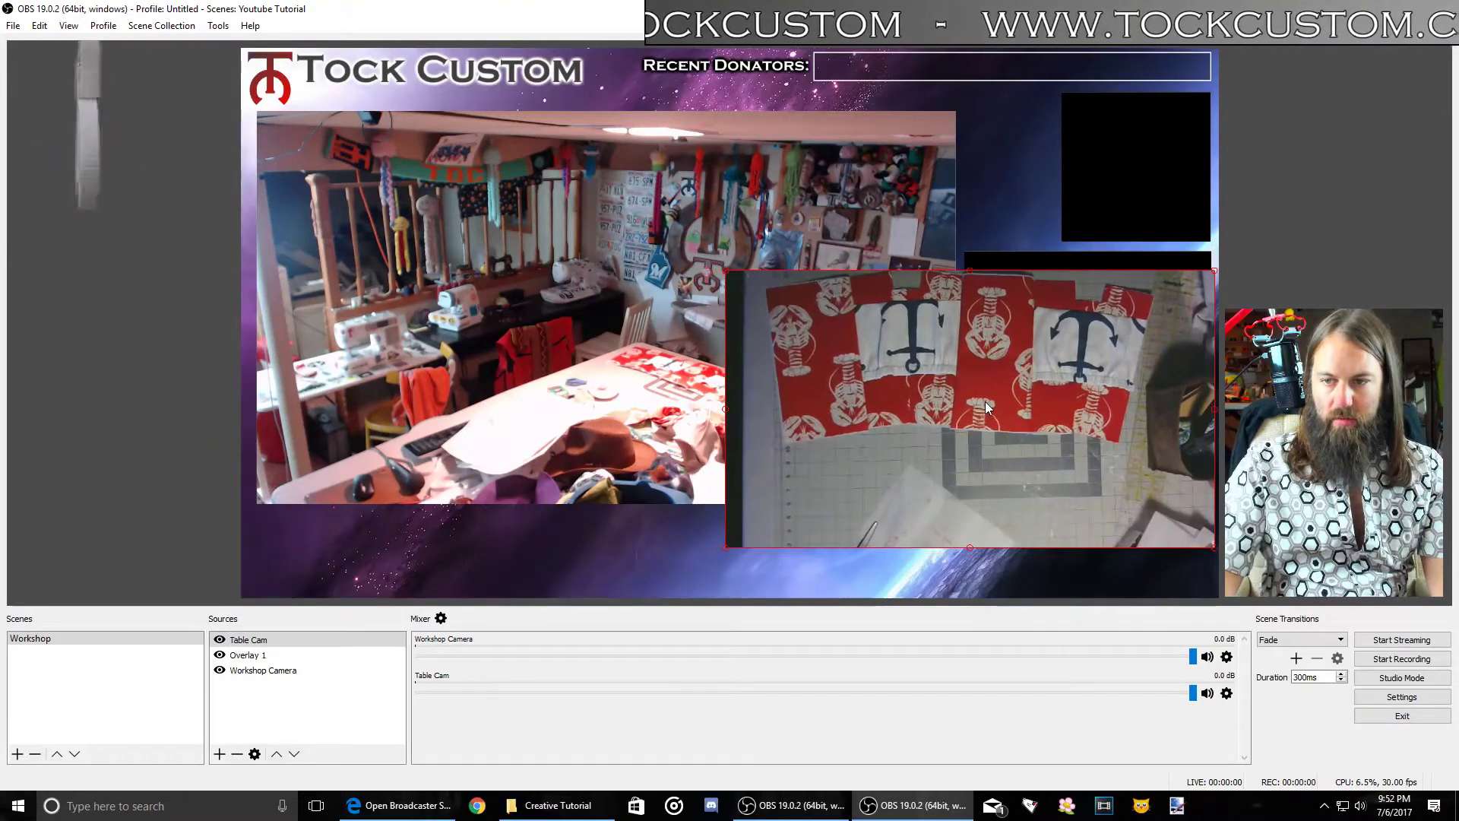
left_click_drag(726, 270, 1006, 435)
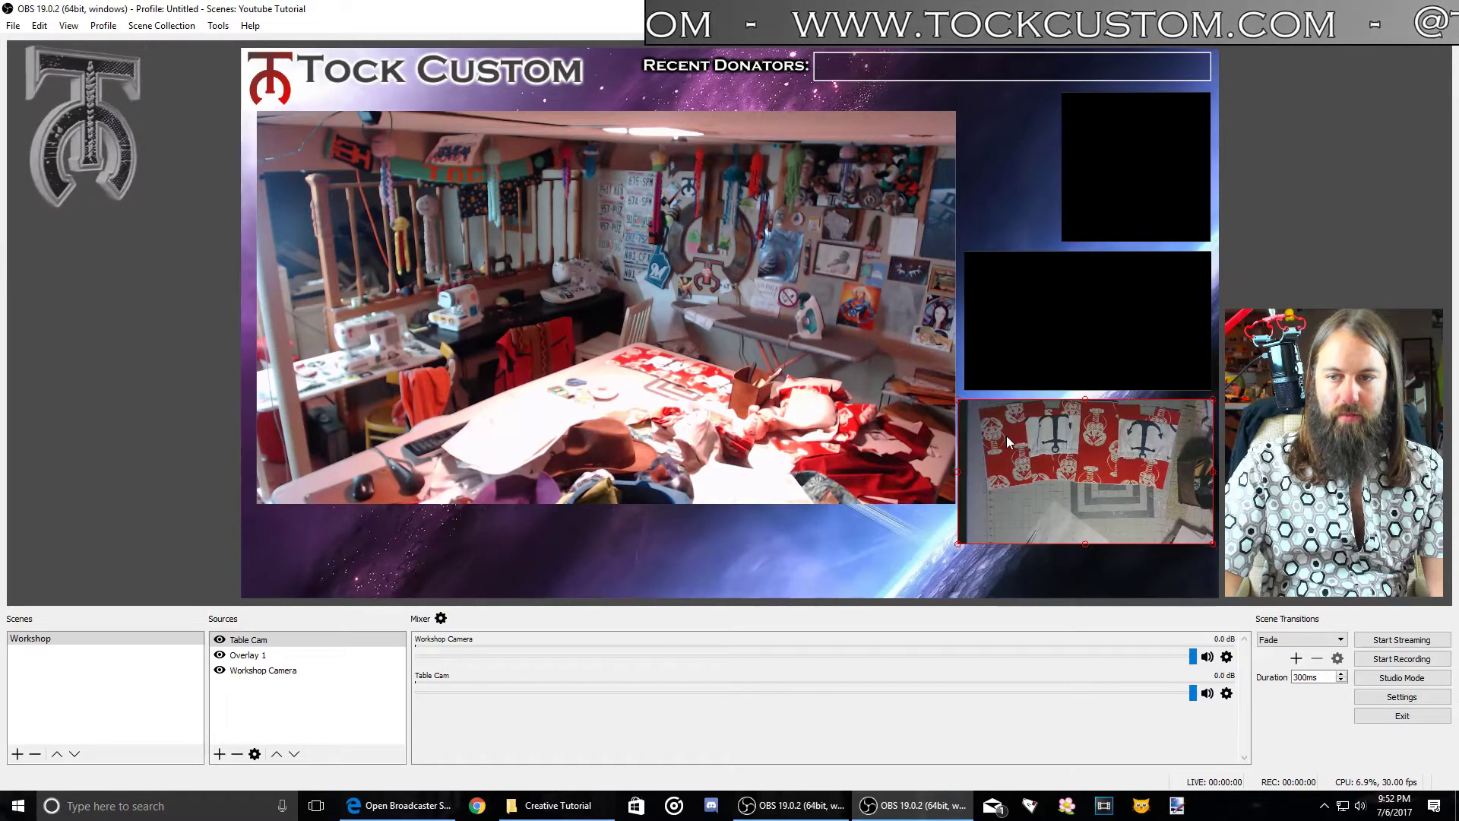
left_click(272, 642)
key("ctrl+Down")
key("ctrl+Down")
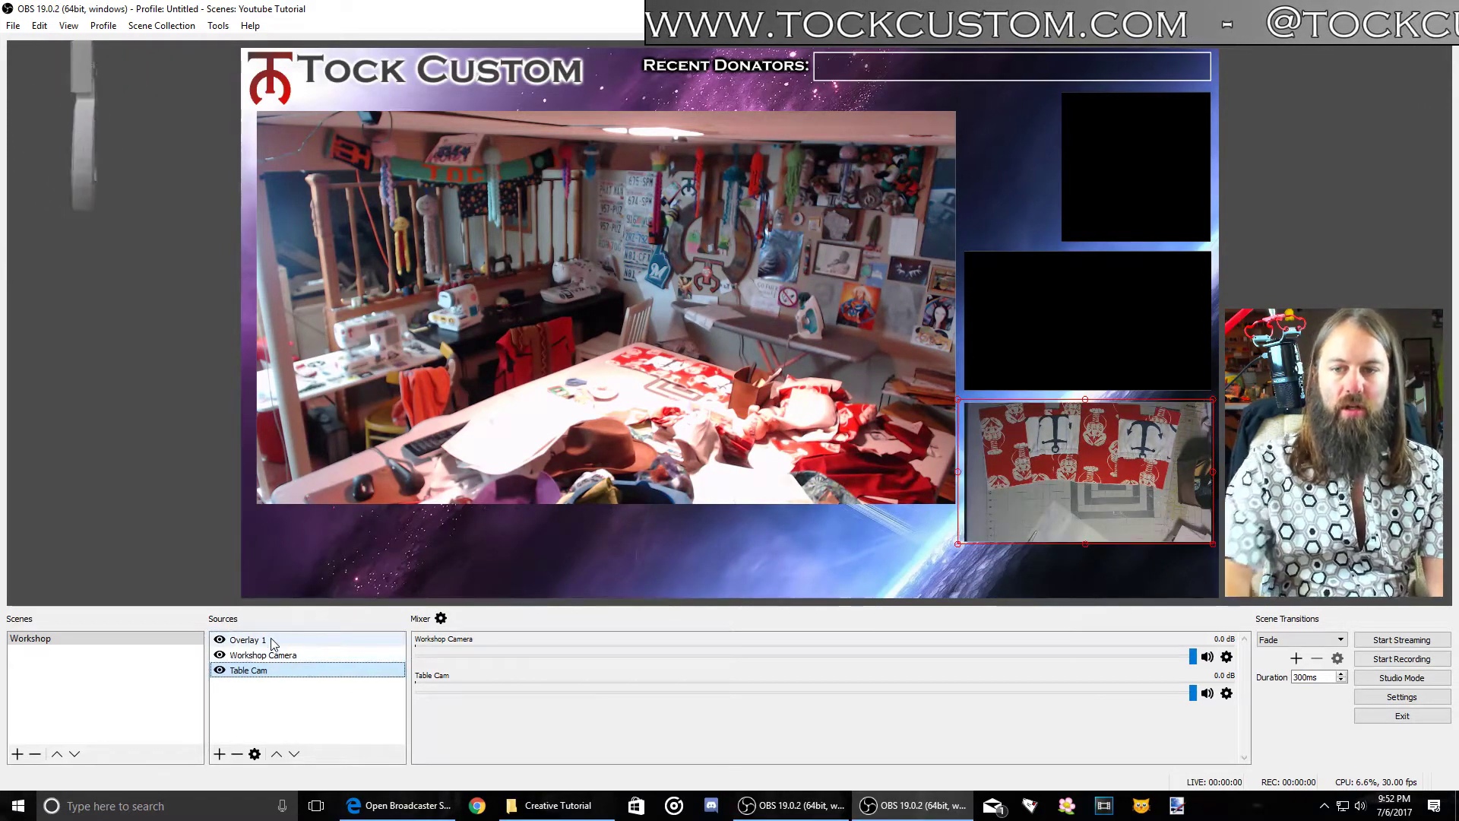
Enlarge the Table Cam feed slightly past the edges of its frame so it covers the opening completely
left_click_drag(1003, 478, 1025, 475)
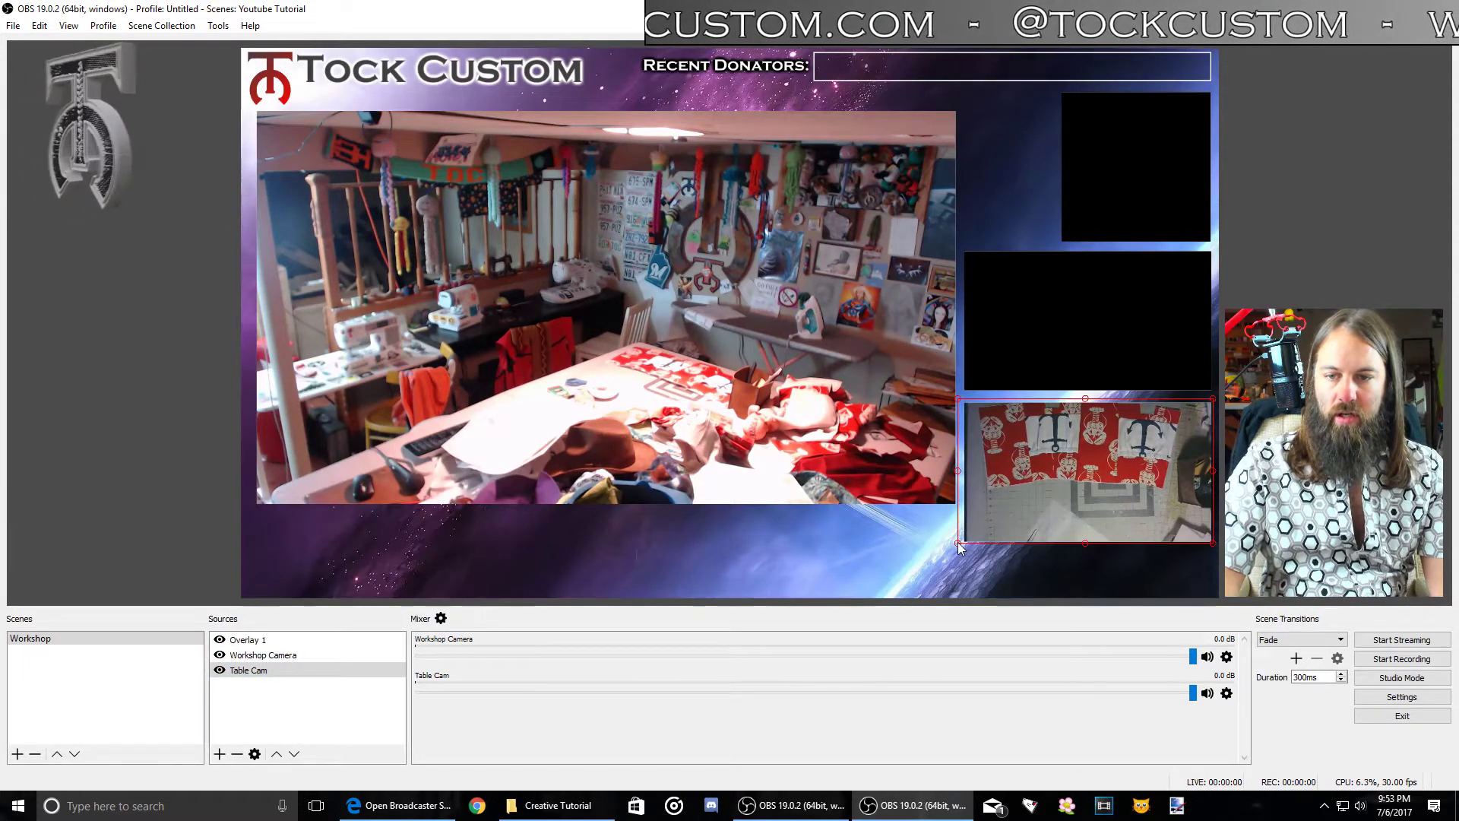
left_click_drag(958, 544, 951, 547)
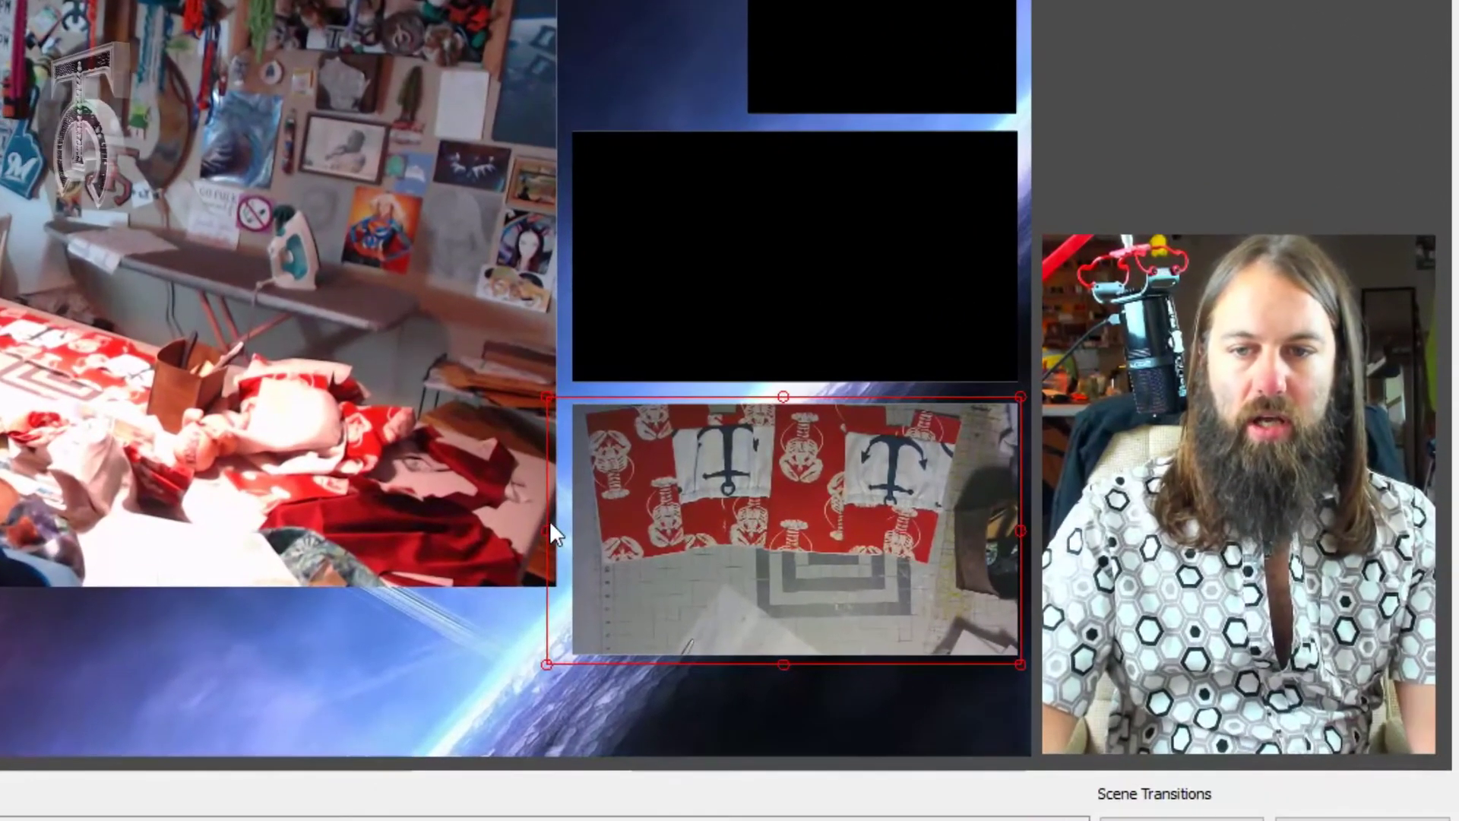
mouse_move(544, 529)
left_mouse_down()
mouse_move(901, 504)
mouse_move(741, 522)
mouse_move(536, 513)
left_mouse_up()
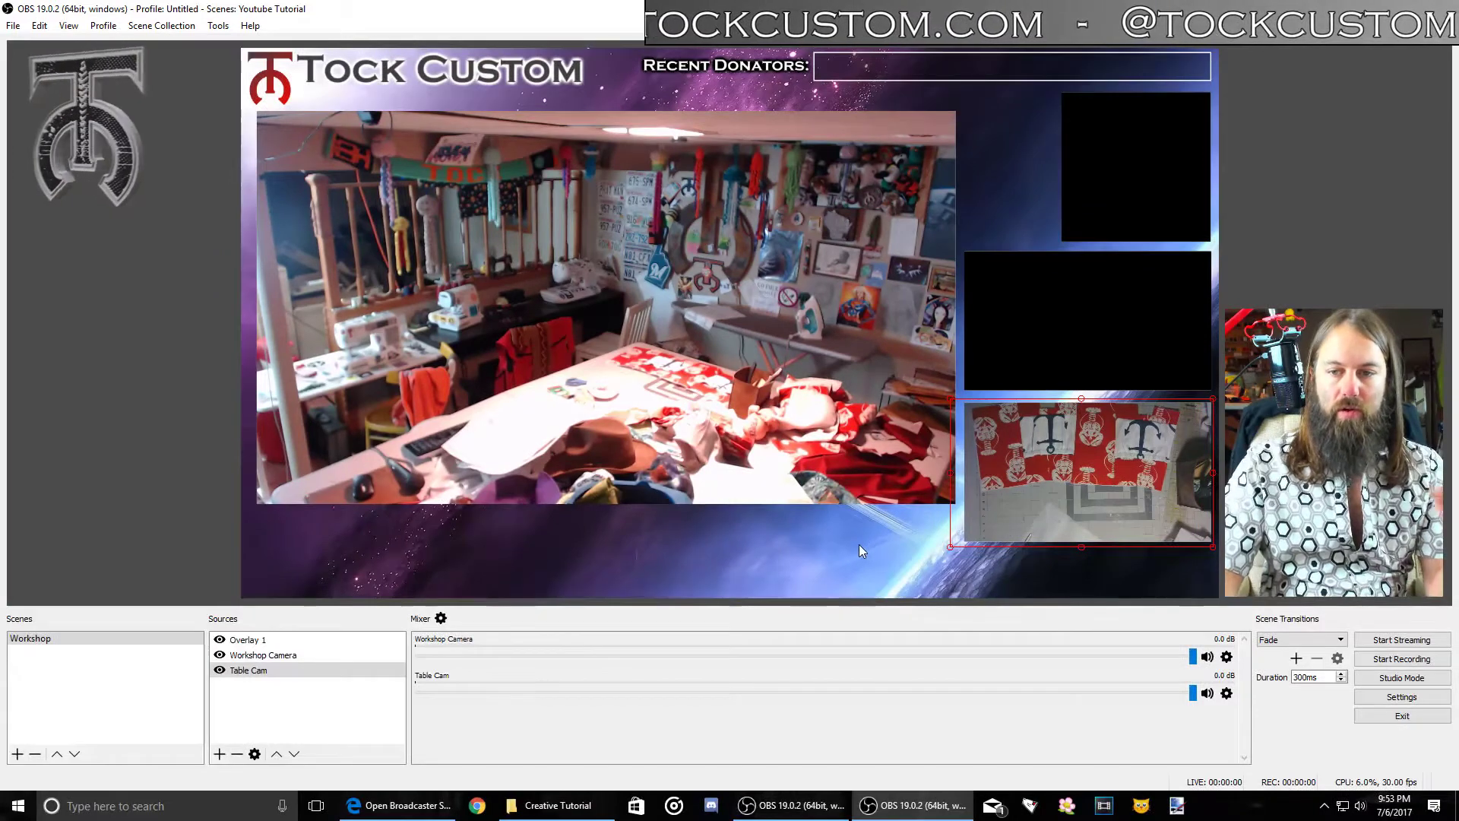
left_click(860, 546)
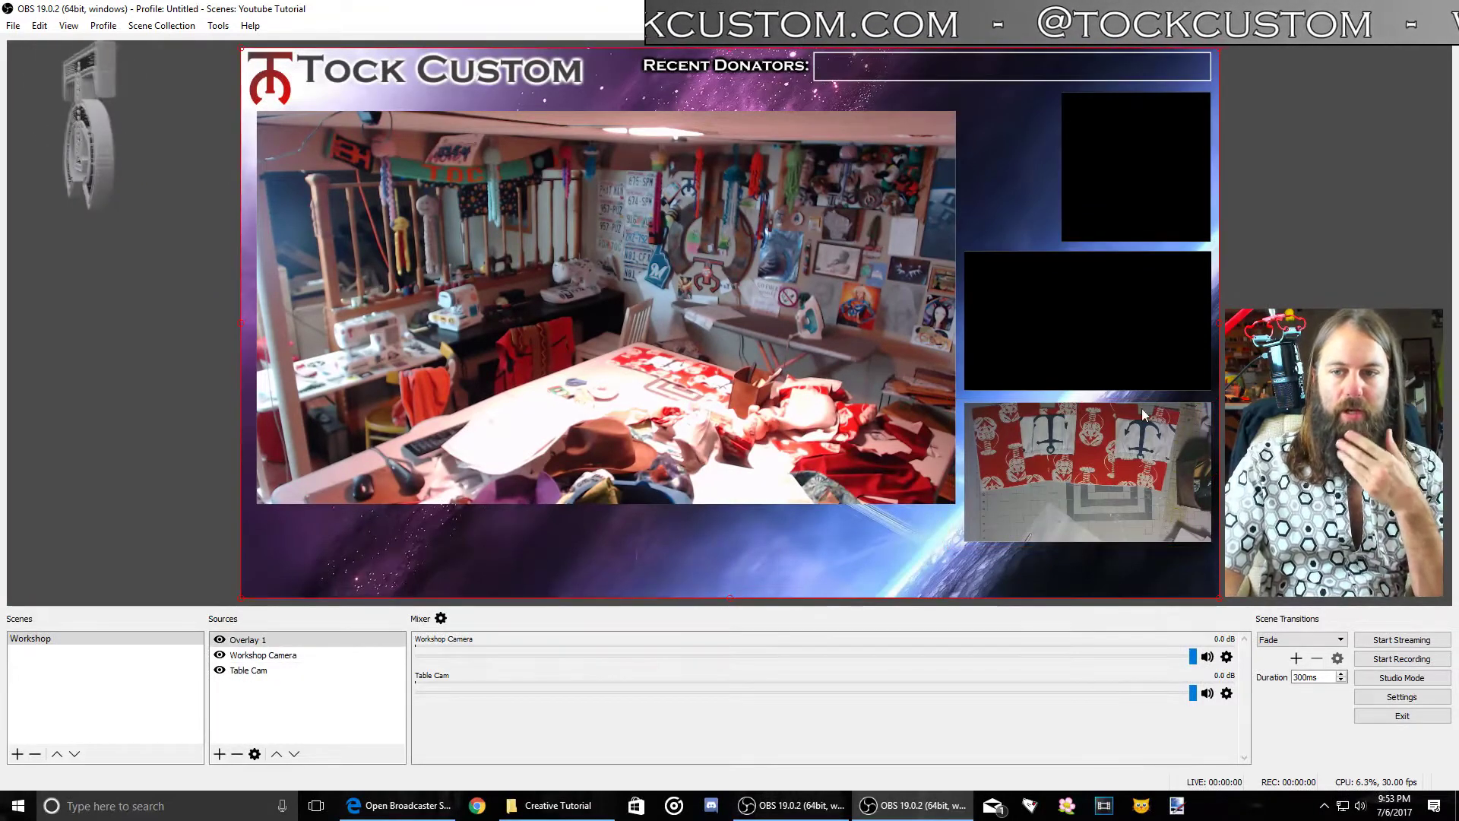
Rotate the Table Cam source 180 degrees within the overlay's lowest small frame
right_click(249, 669)
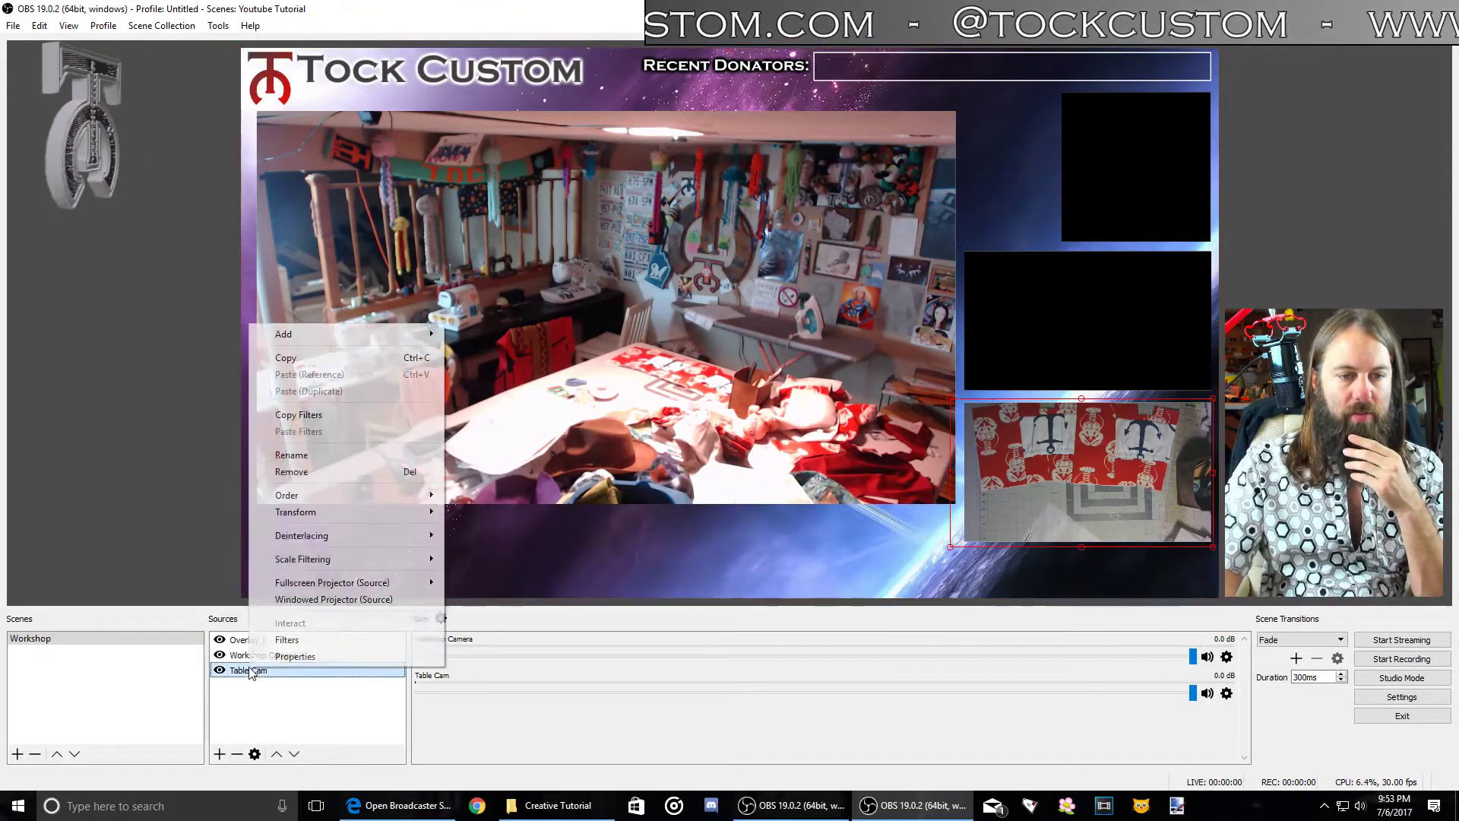
mouse_move(372, 513)
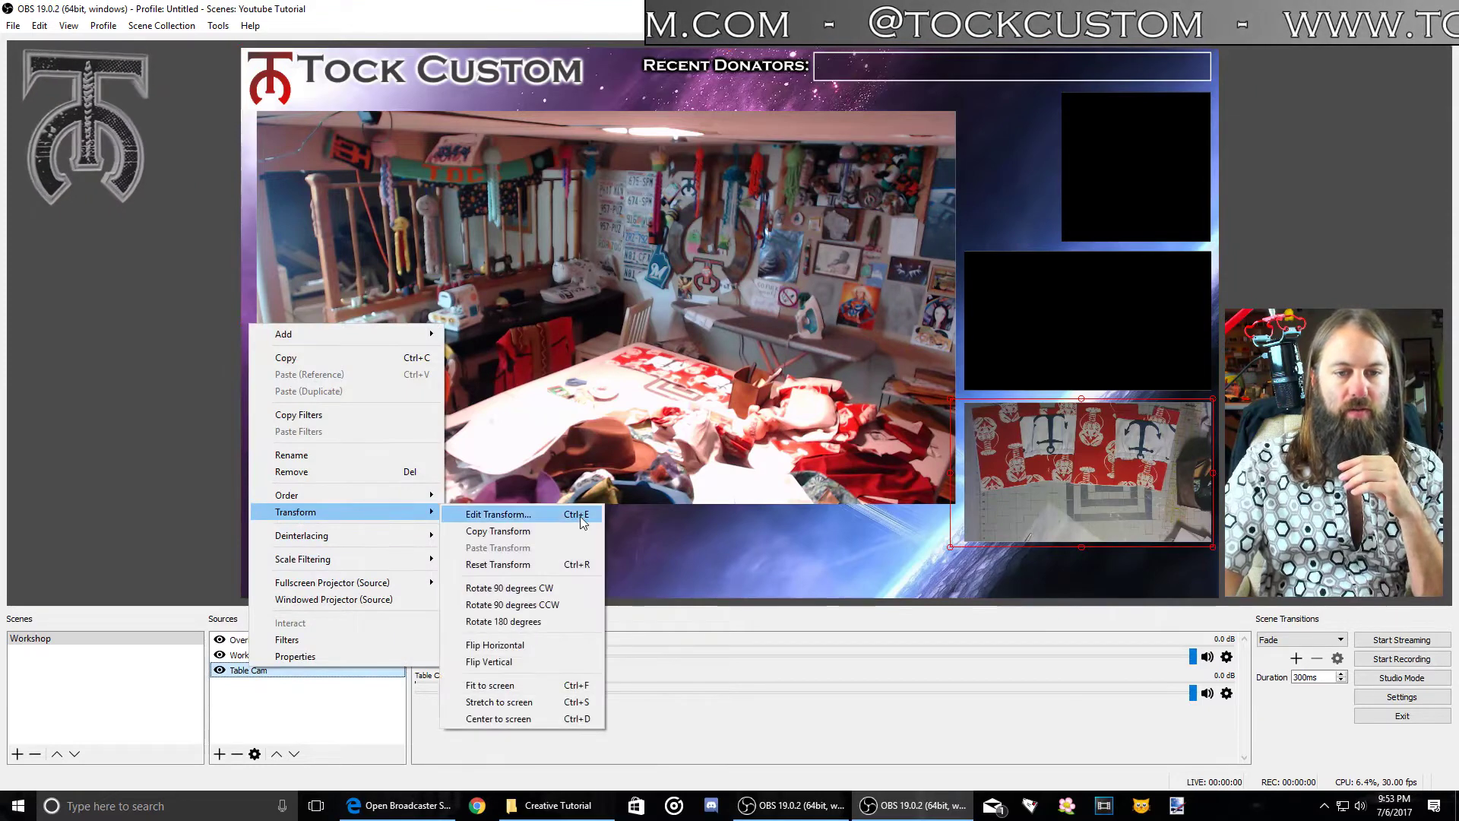
left_click(540, 620)
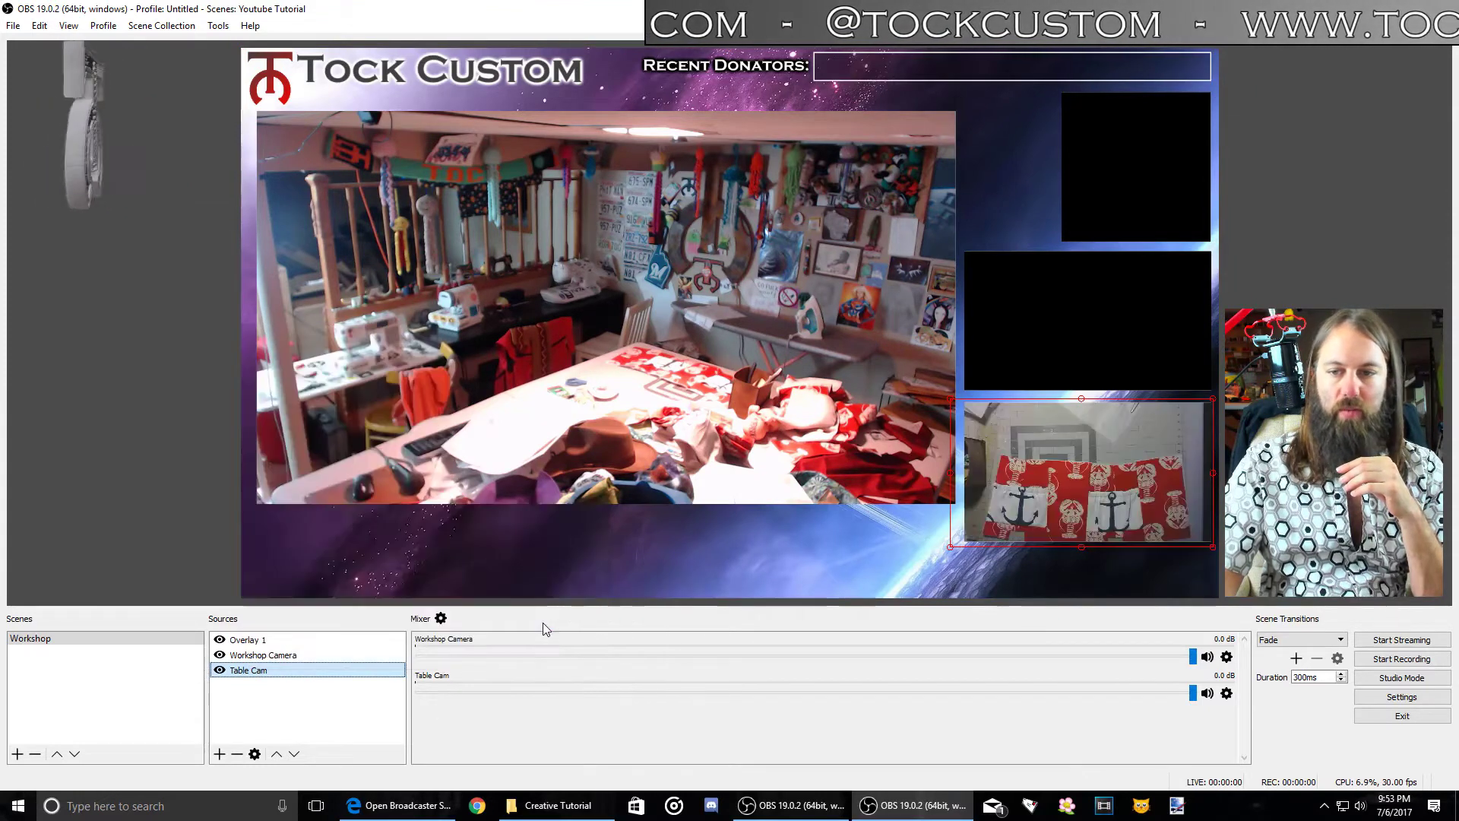
left_click(1080, 480)
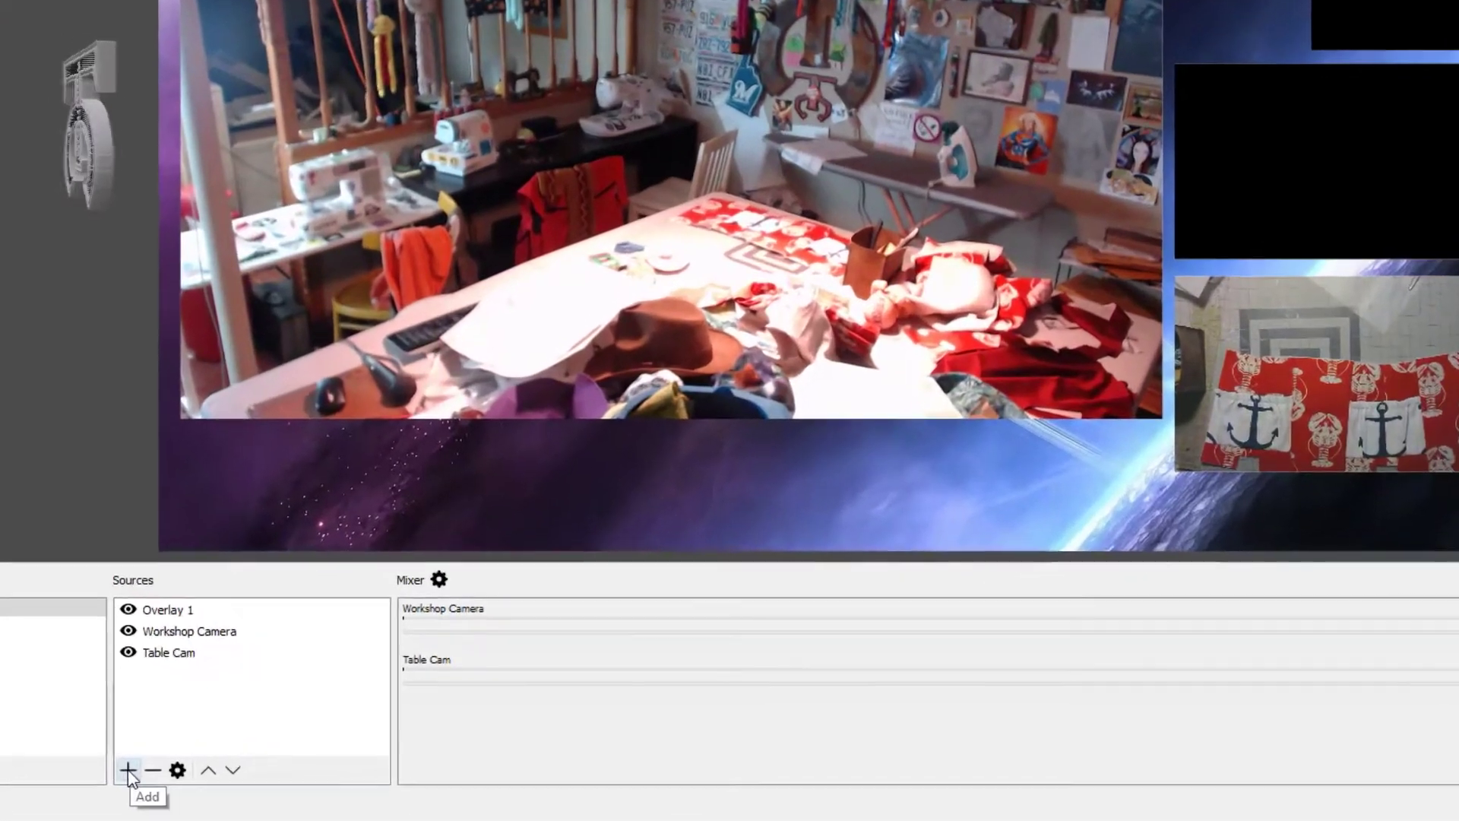
Add a new Image Slide Show source named Slideshow
left_click(128, 770)
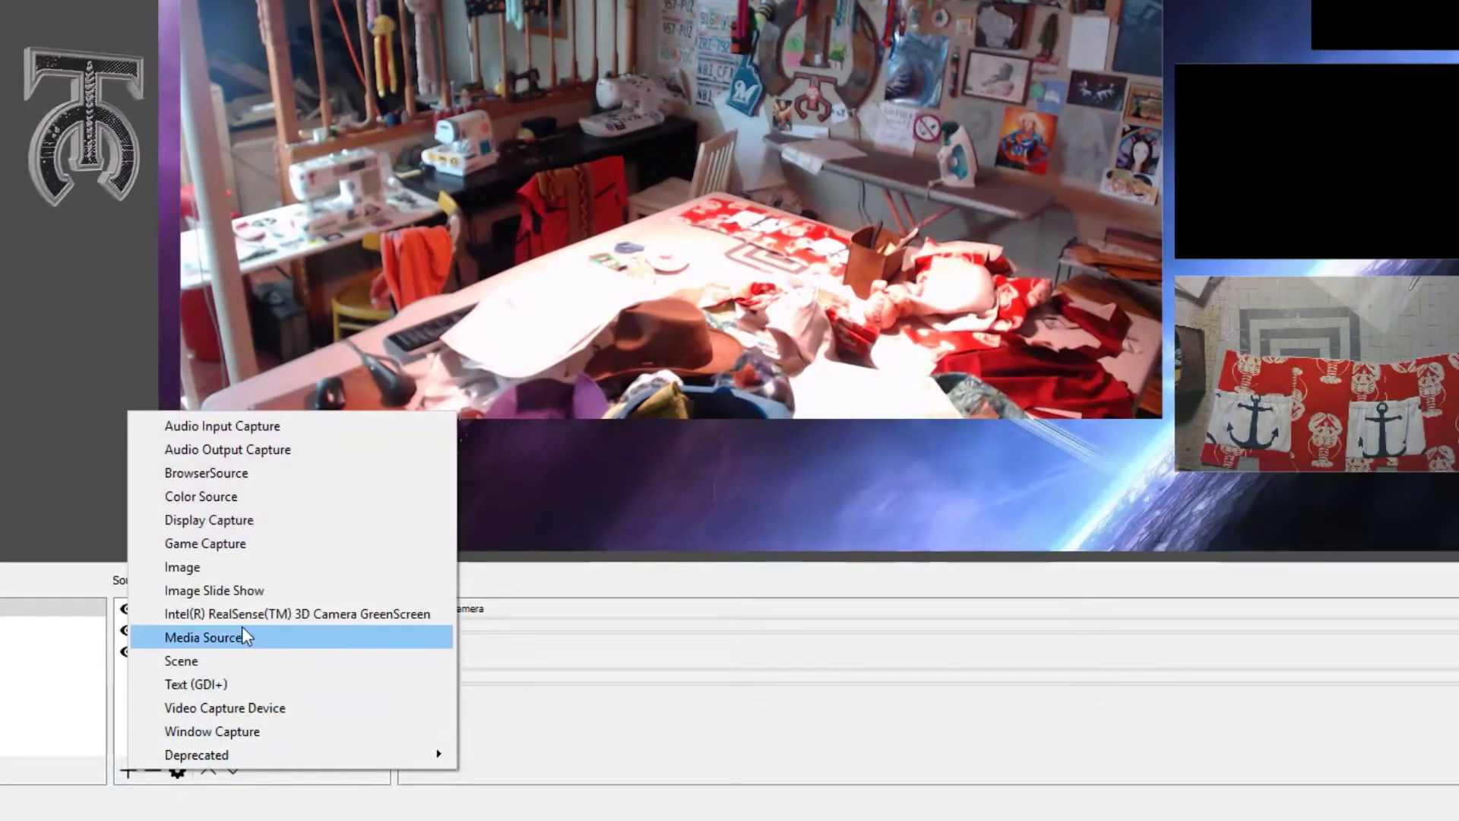
left_click(263, 590)
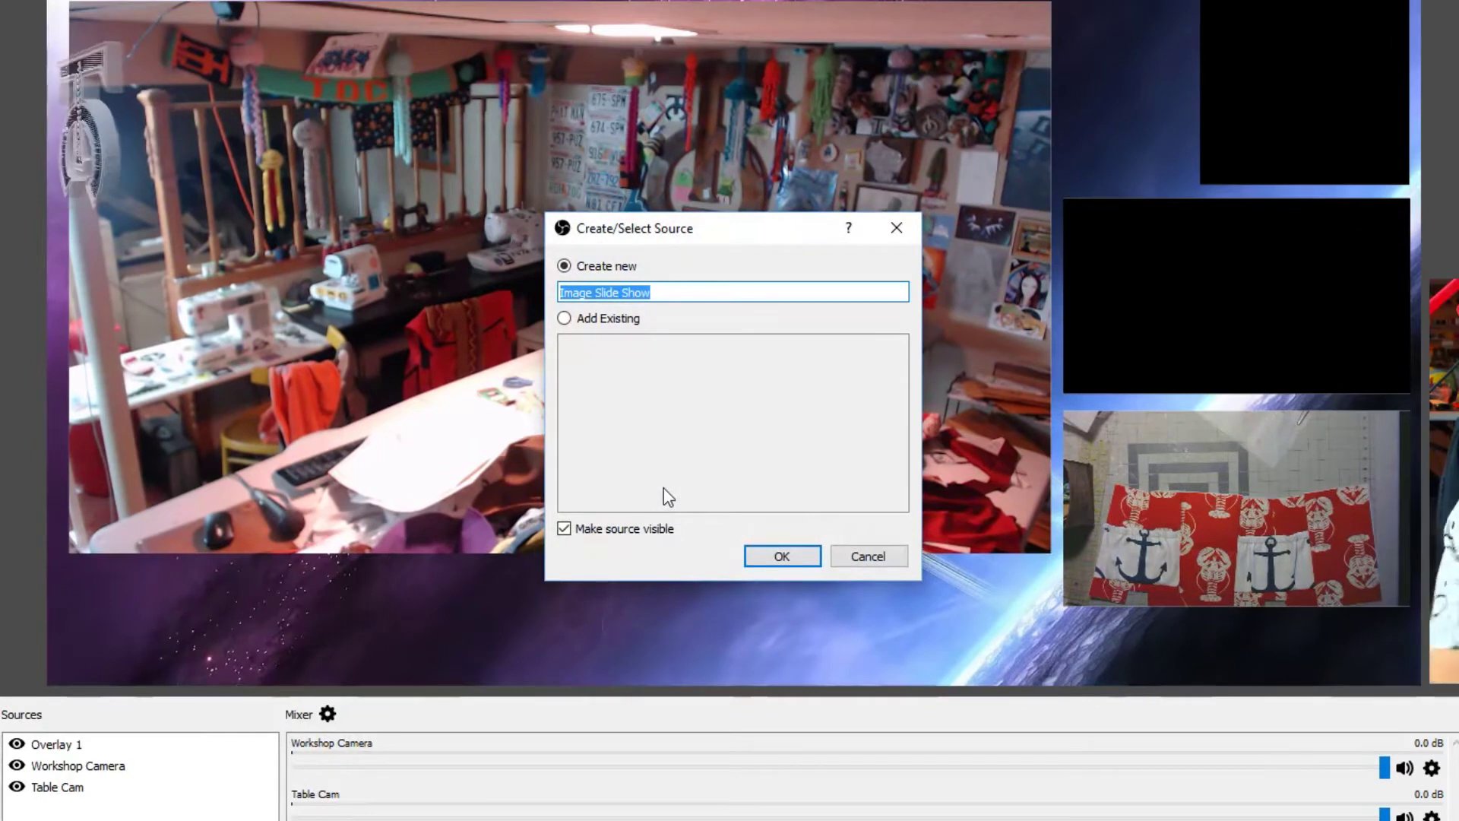
type("Slideshow")
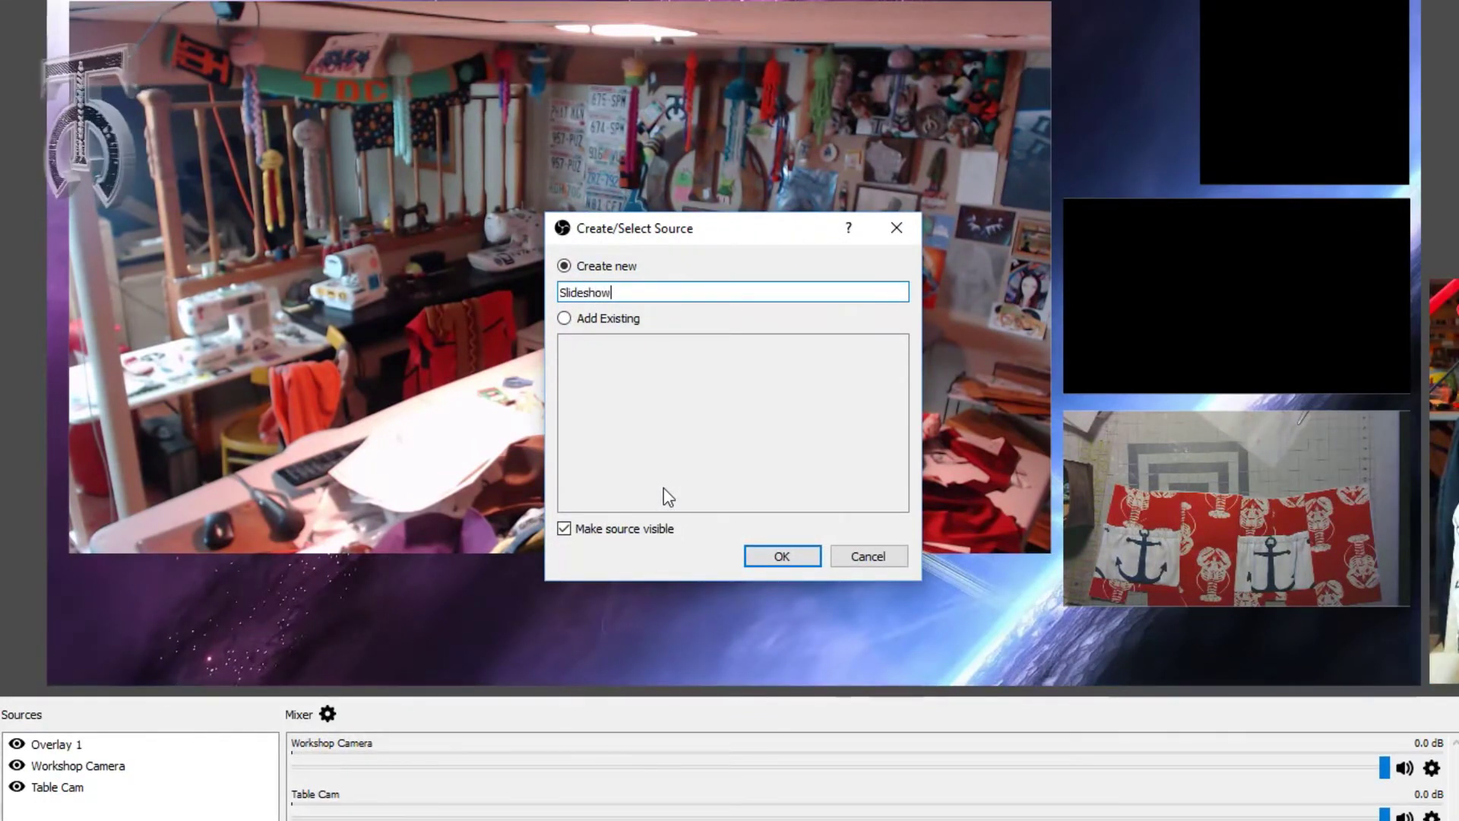
key("Return")
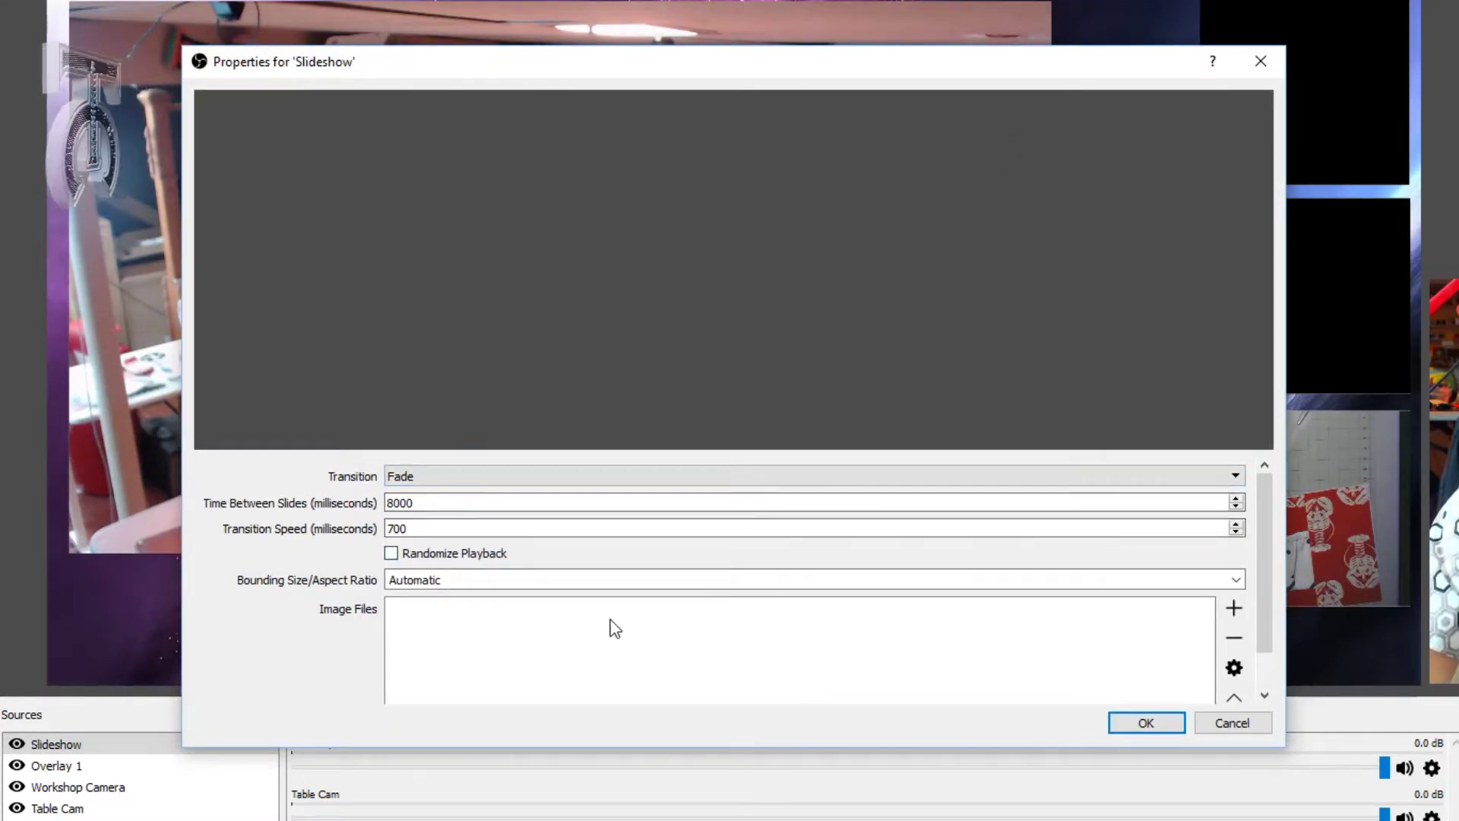
Add the OneDrive folder Twitch/Overlays/Overlay Item Images/Test as the Slideshow's image directory and accept the source properties
left_click(1236, 609)
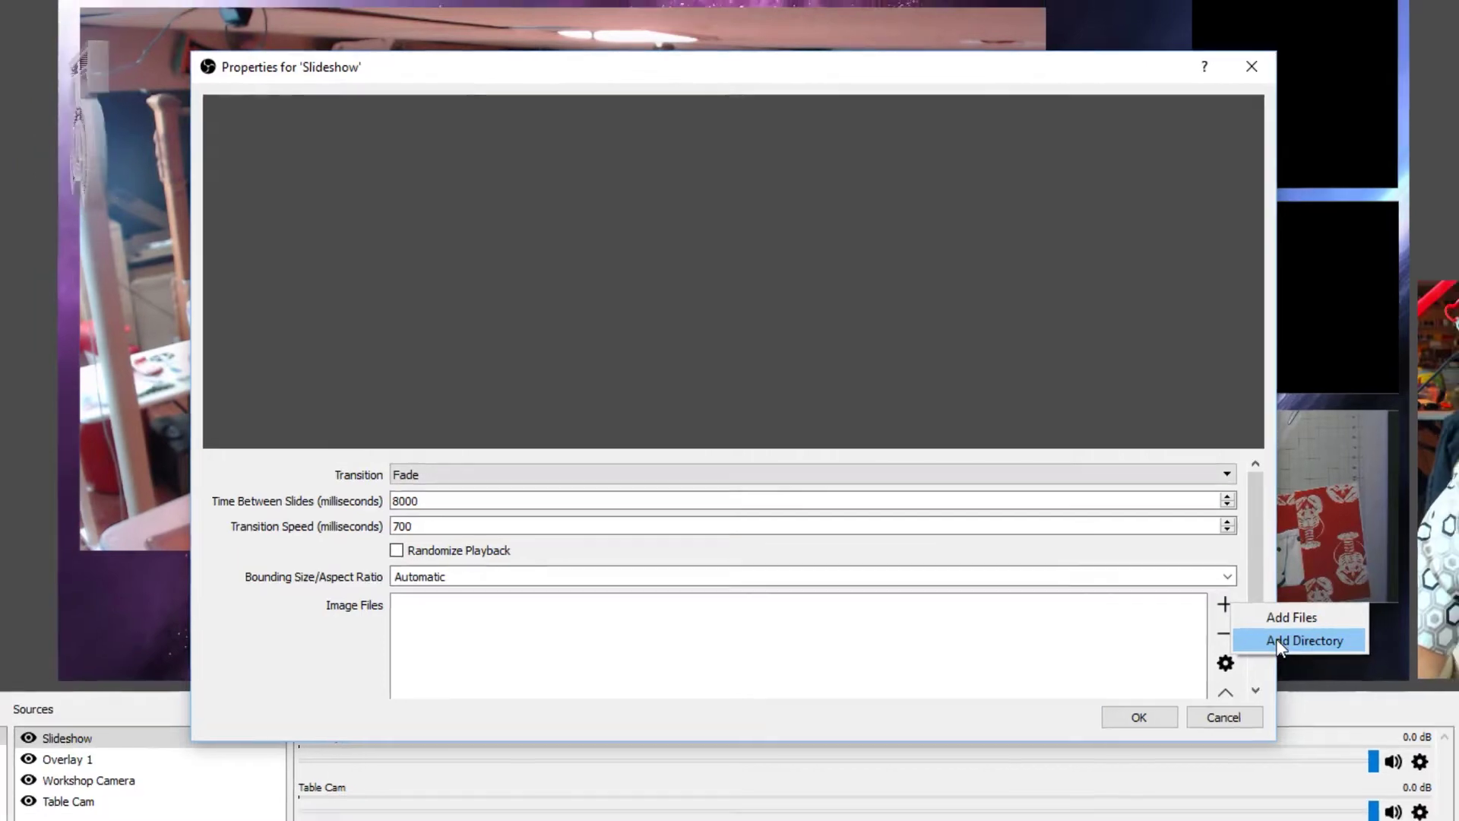
left_click(1279, 644)
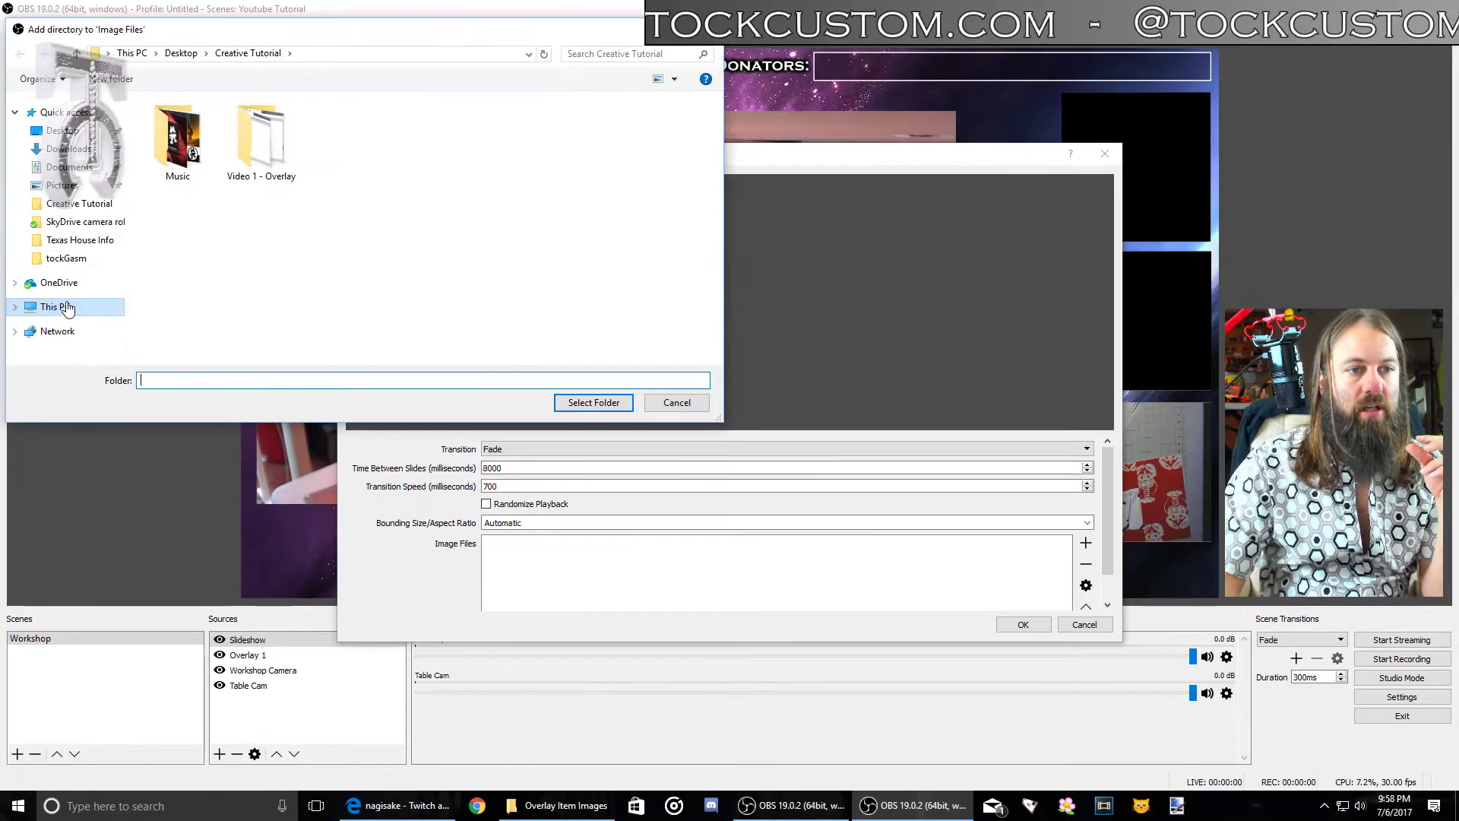
left_click(58, 282)
scroll(251, 296, "down", 3)
double_click(190, 285)
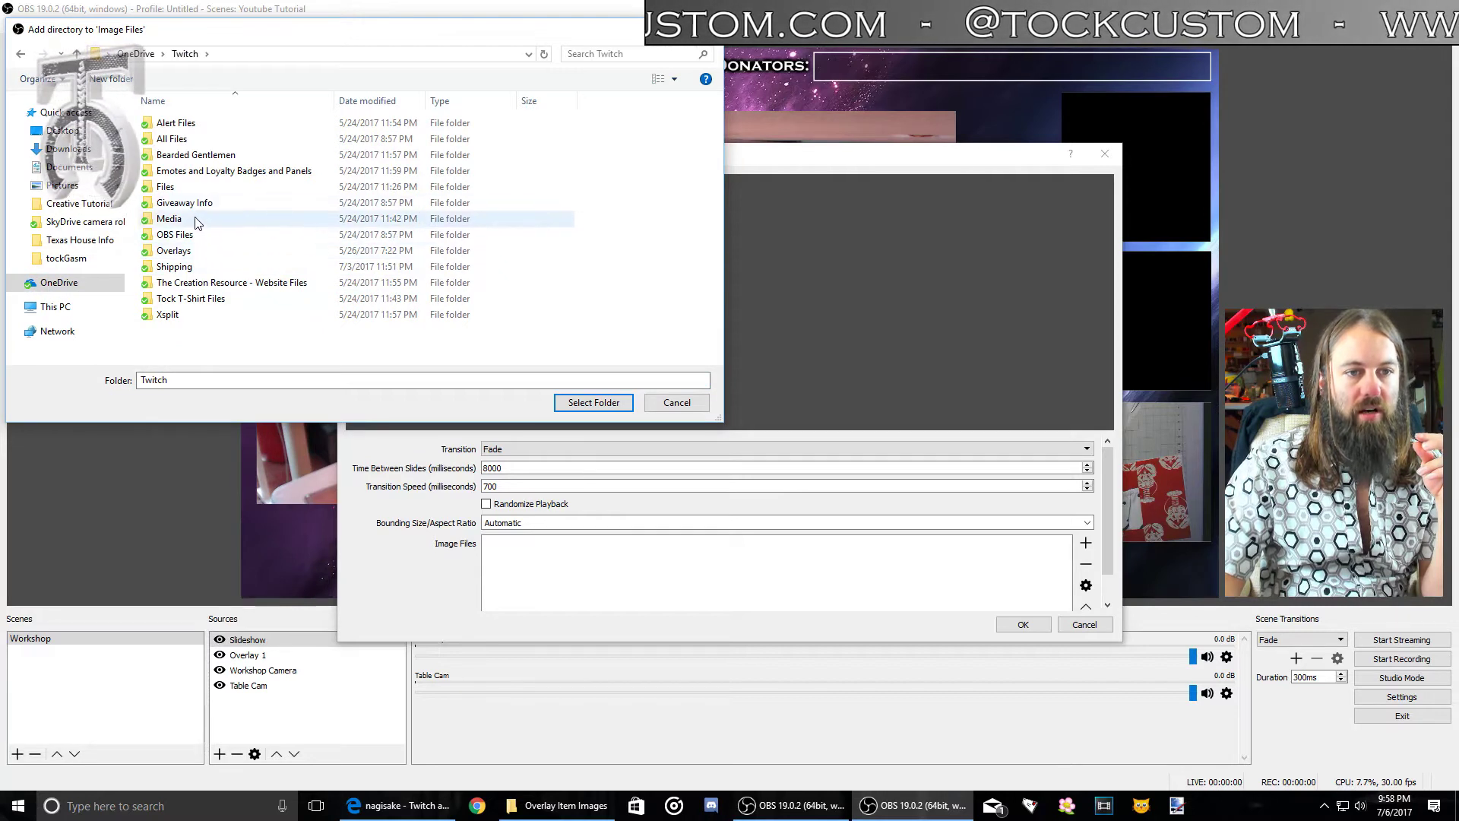
double_click(197, 250)
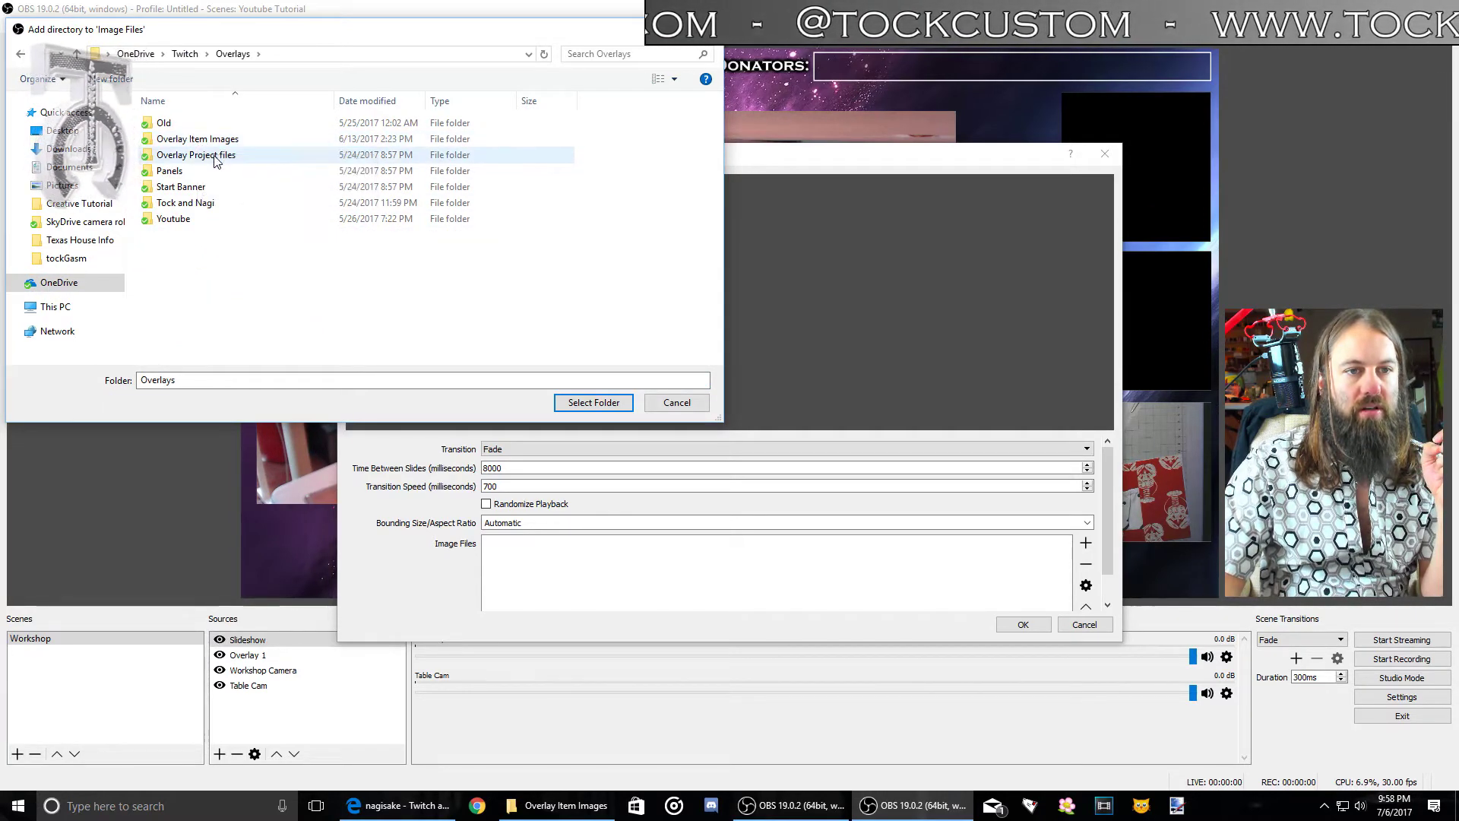
double_click(199, 139)
left_click(366, 167)
double_click(365, 167)
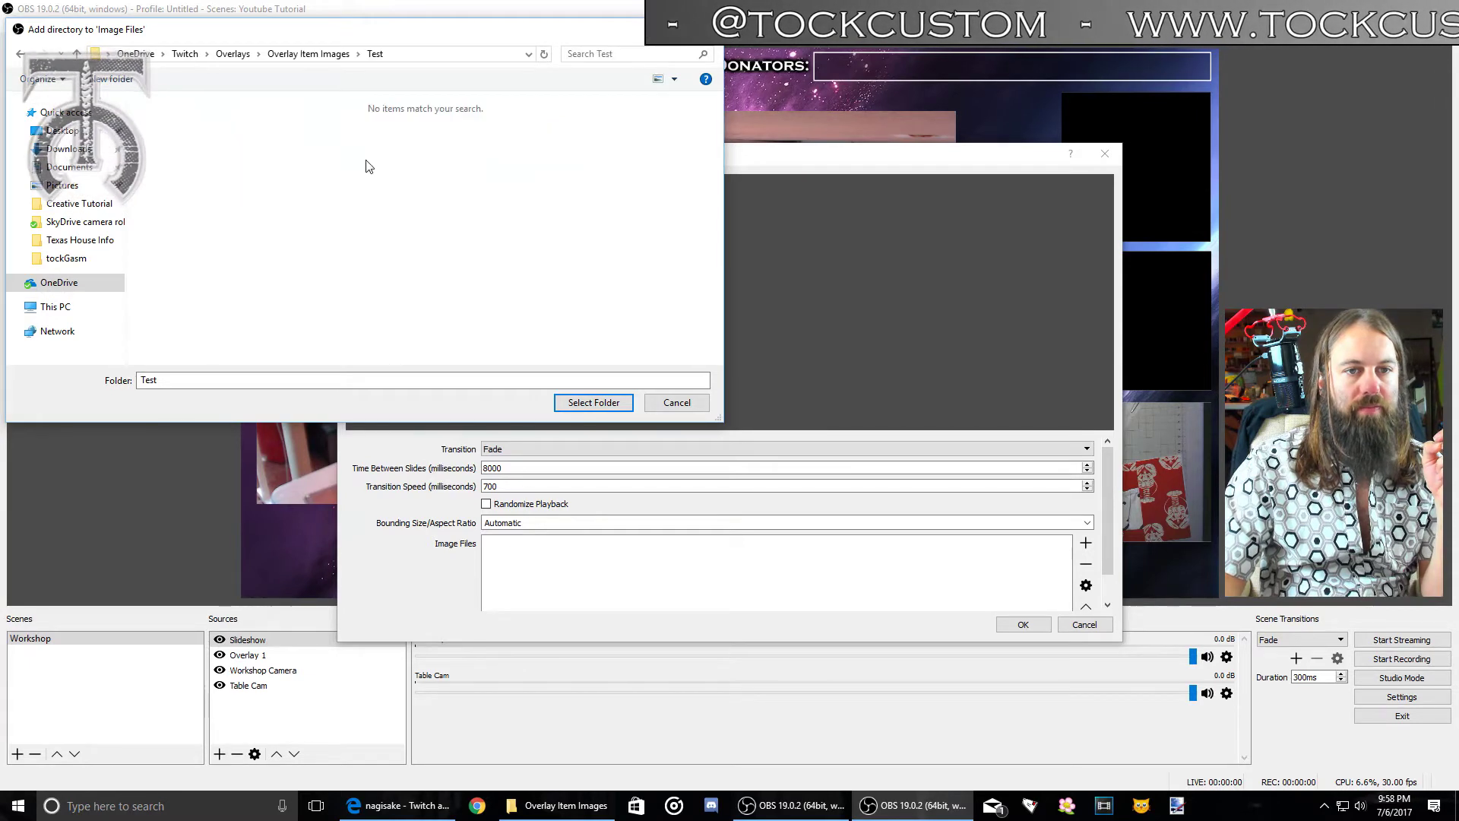
left_click(77, 54)
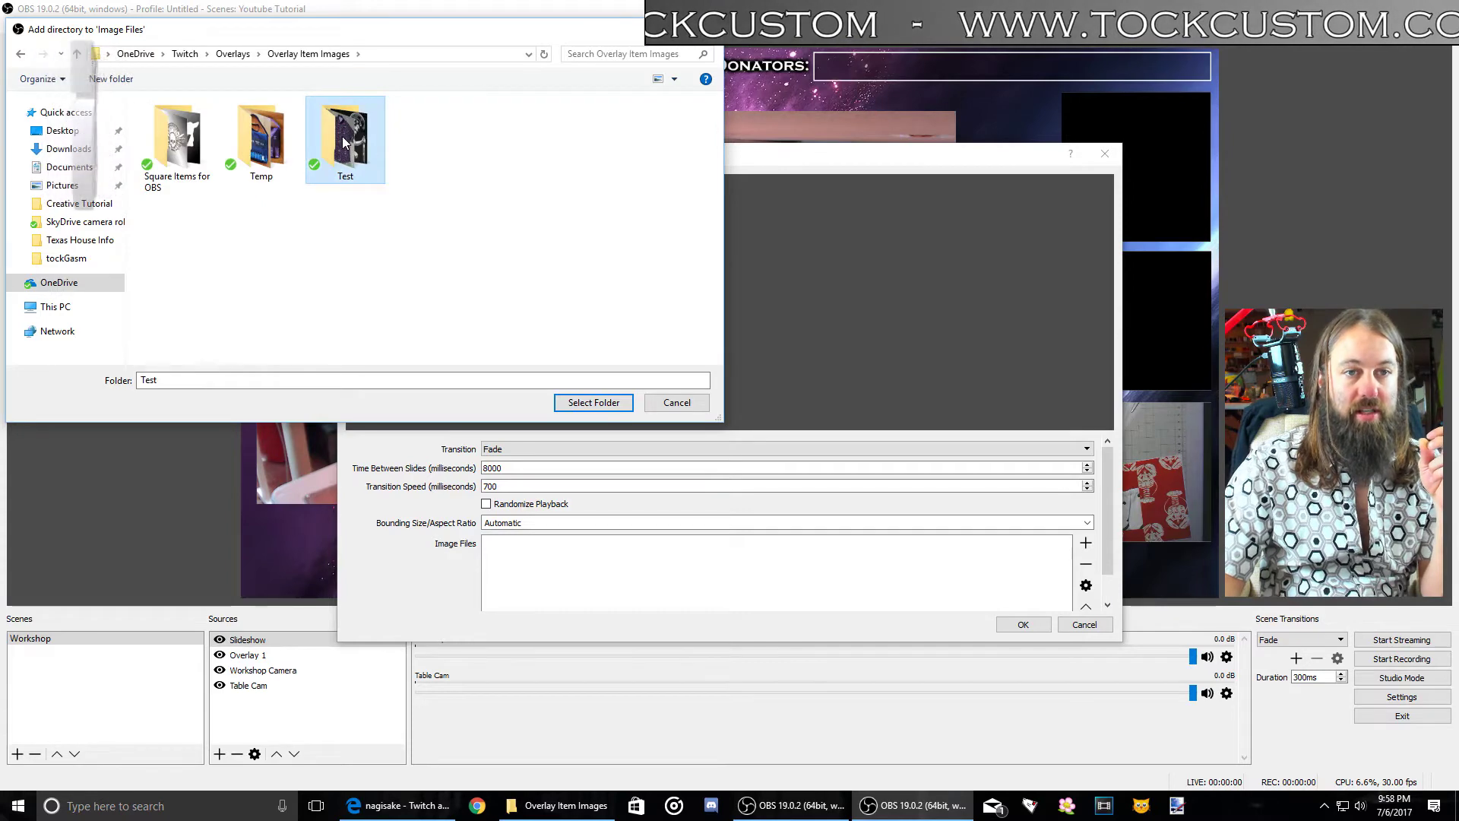
left_click(594, 402)
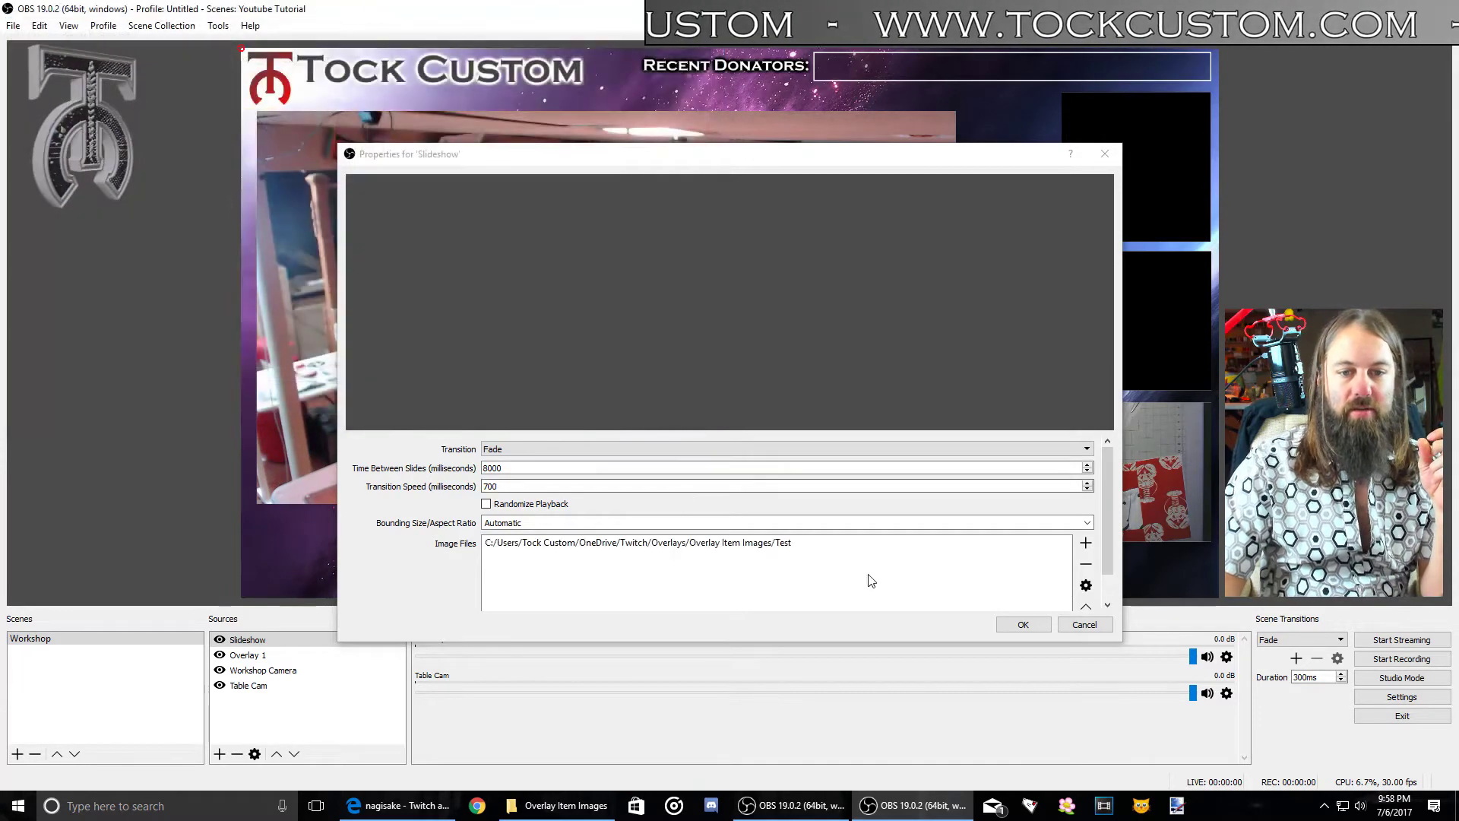
left_click(1023, 626)
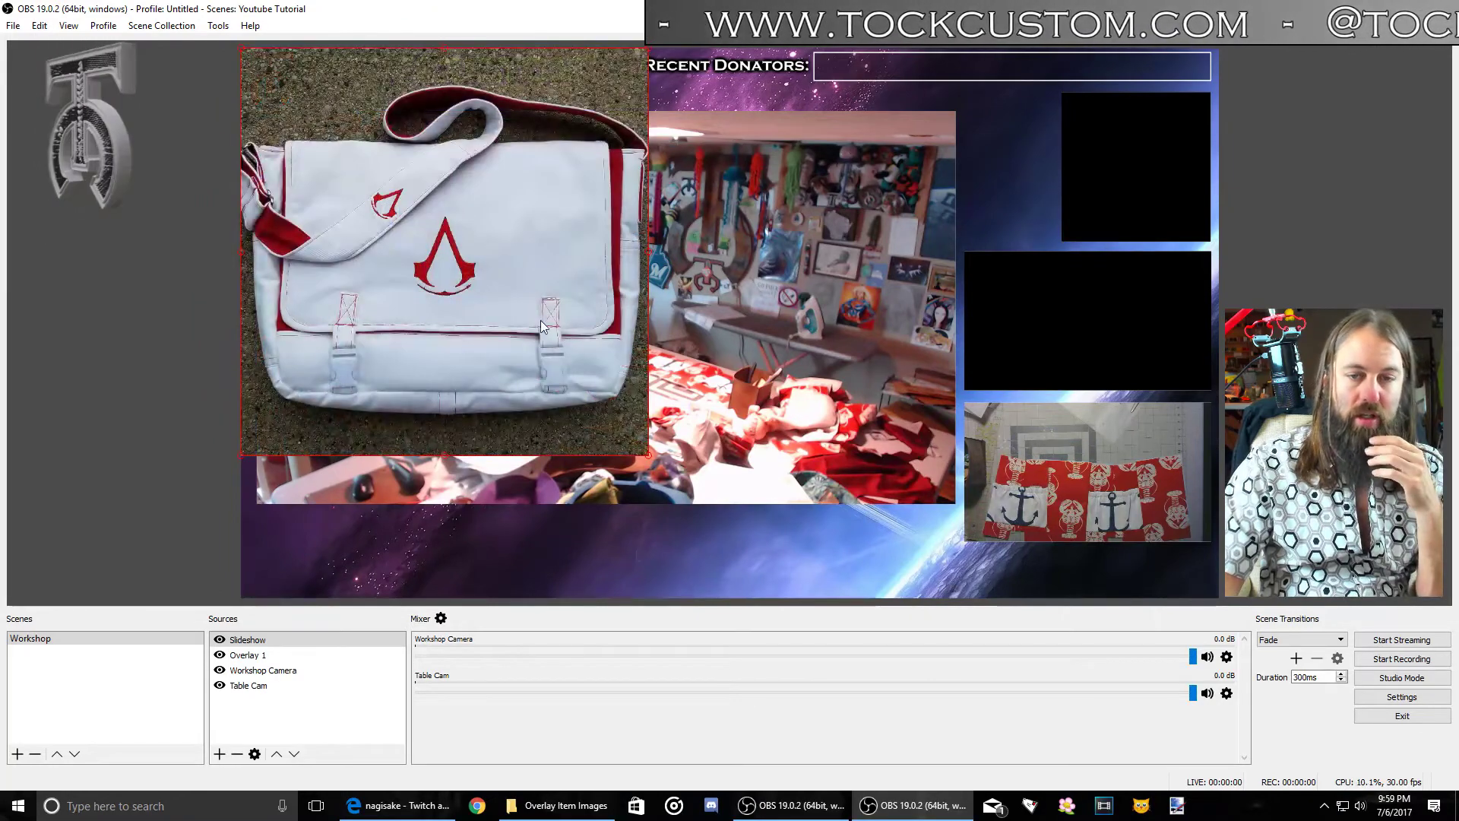
Move the Slideshow source onto the large workshop camera feed and resize it to cover most of the feed's height
left_click_drag(652, 465, 456, 262)
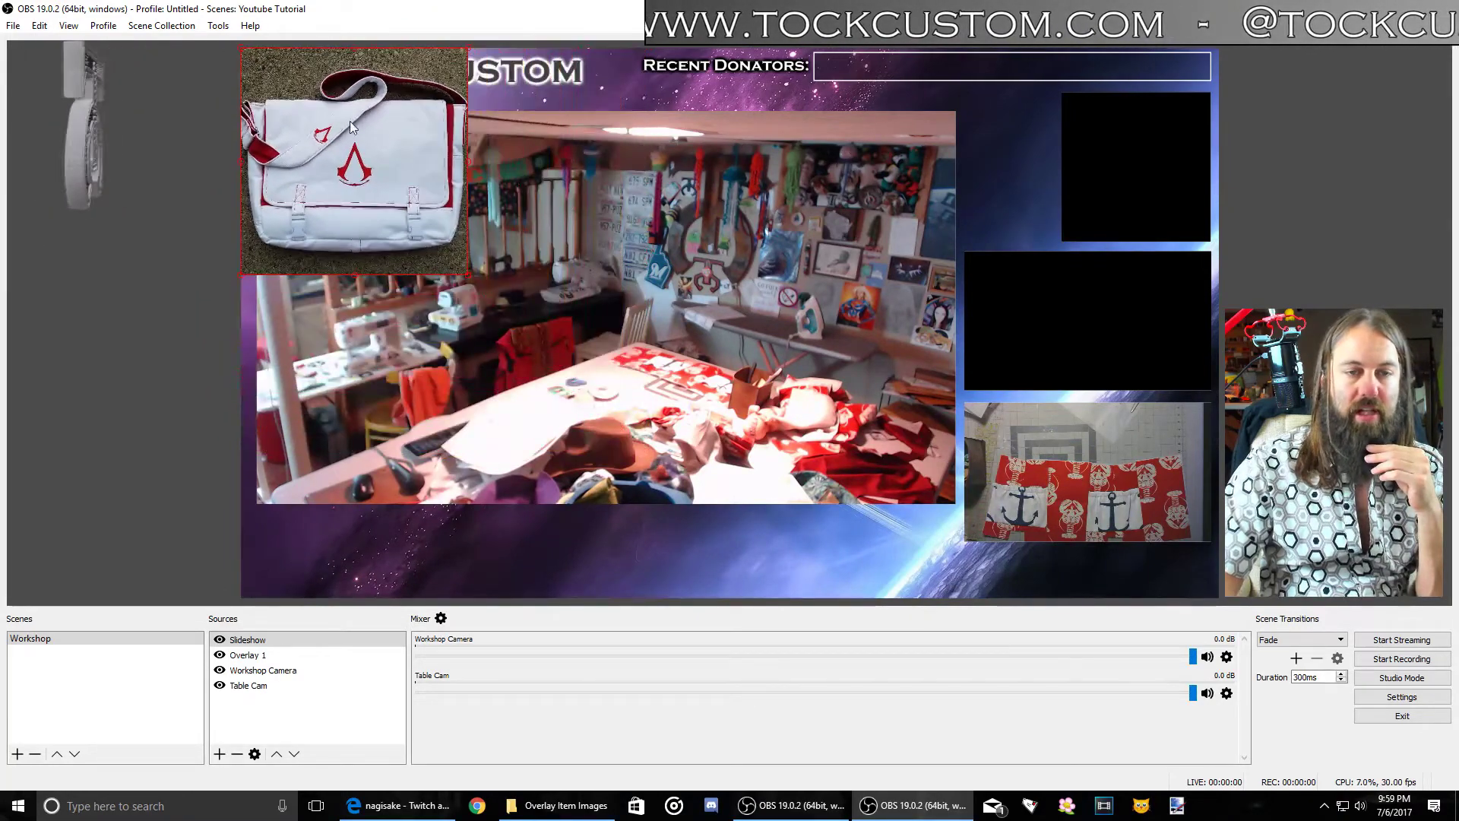
left_click_drag(350, 121, 541, 269)
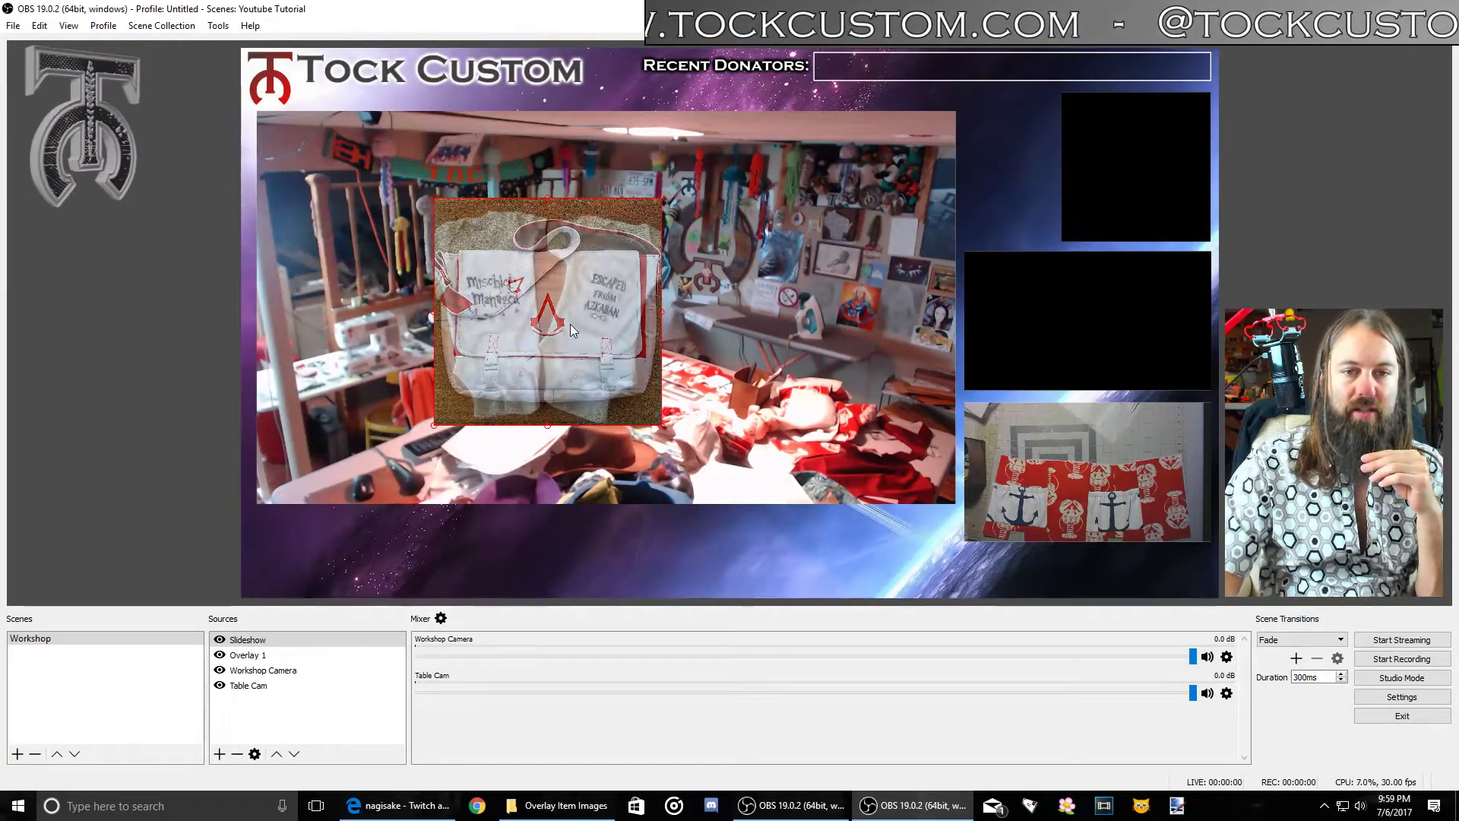
left_click_drag(660, 429, 629, 372)
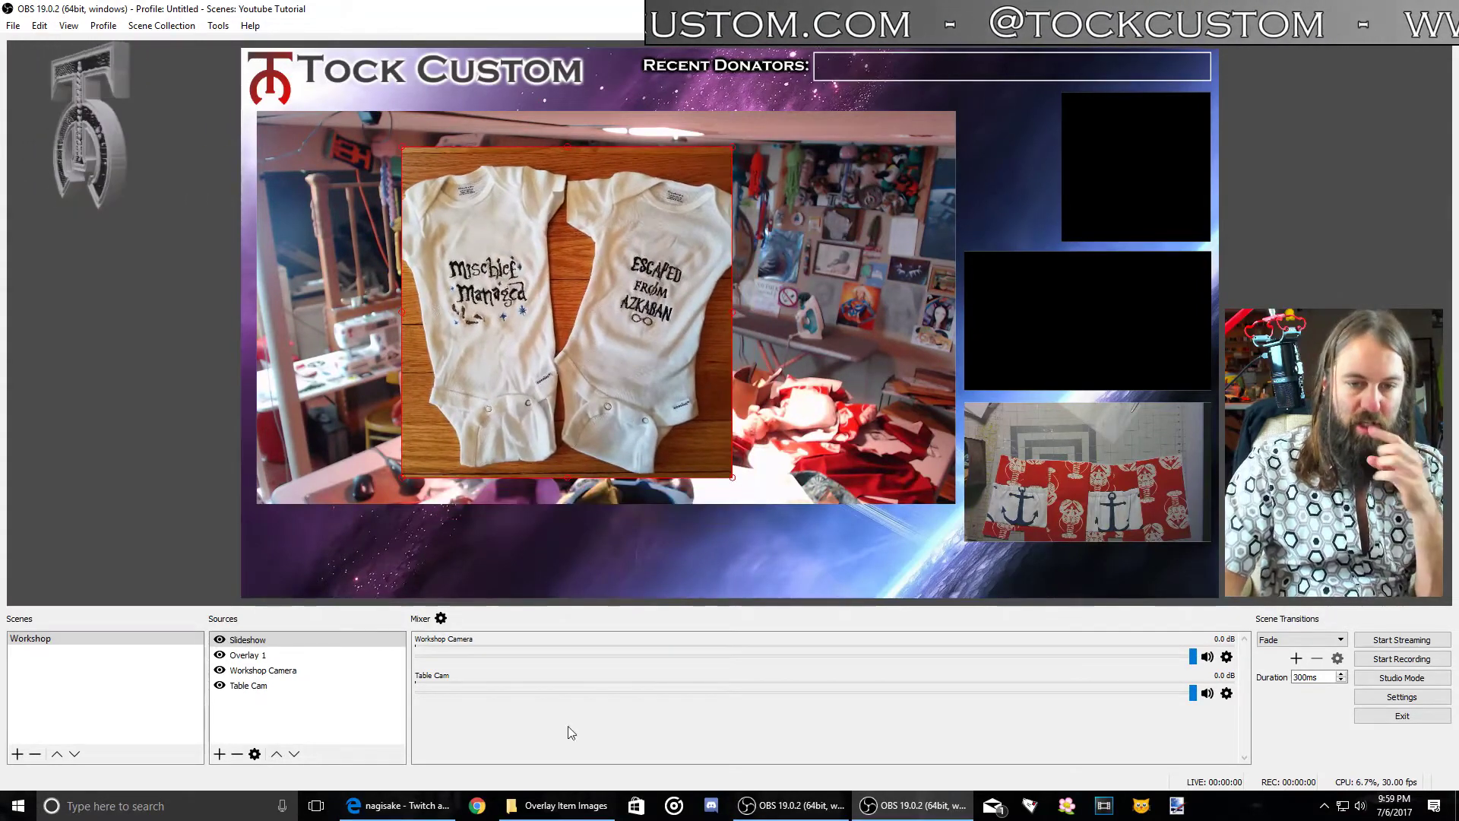
Switch to File Explorer and look through the images in the Test folder under Overlay Item Images
left_click(570, 807)
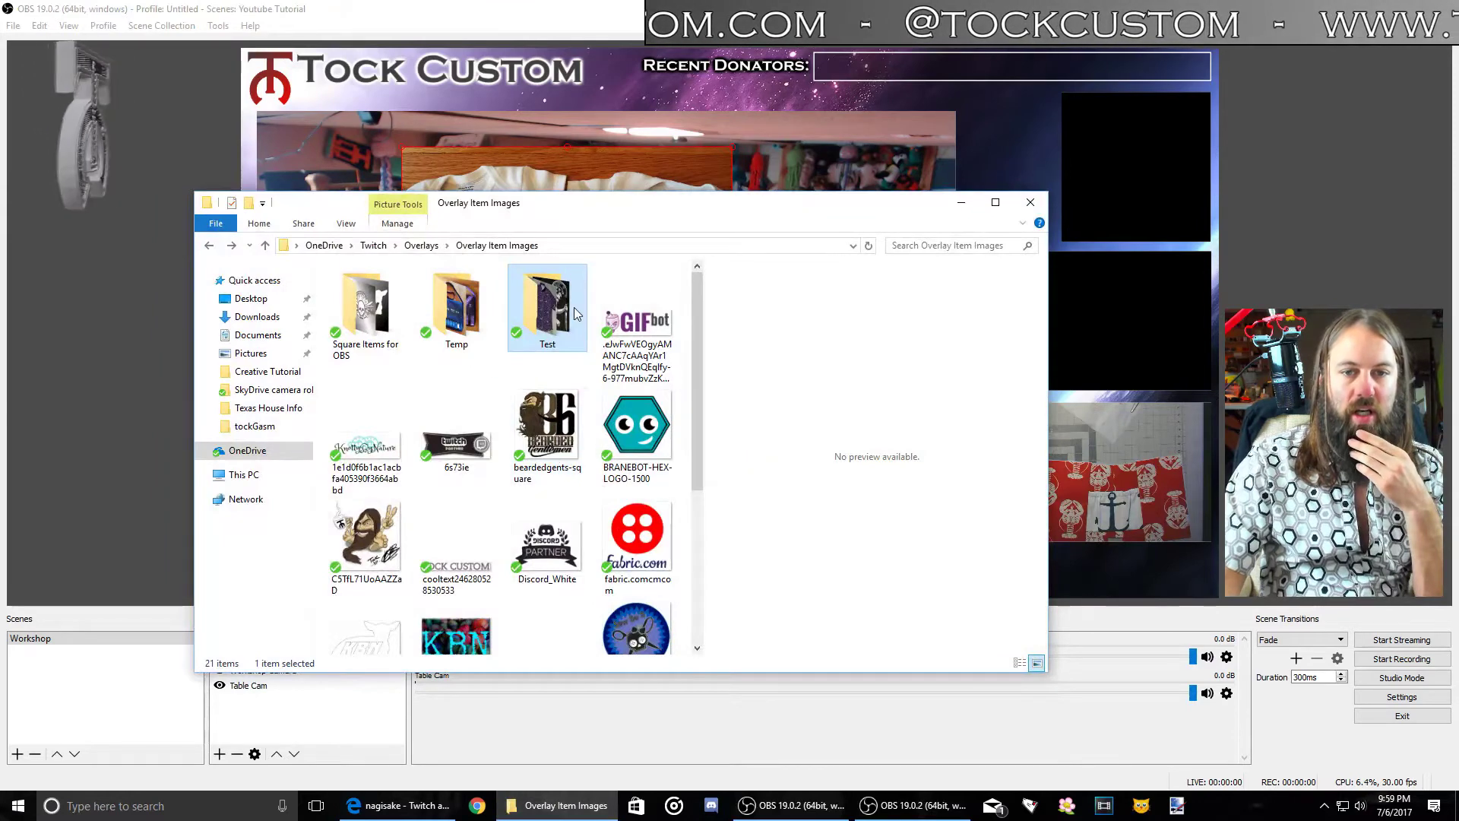
double_click(575, 313)
scroll(607, 414, "down", 6)
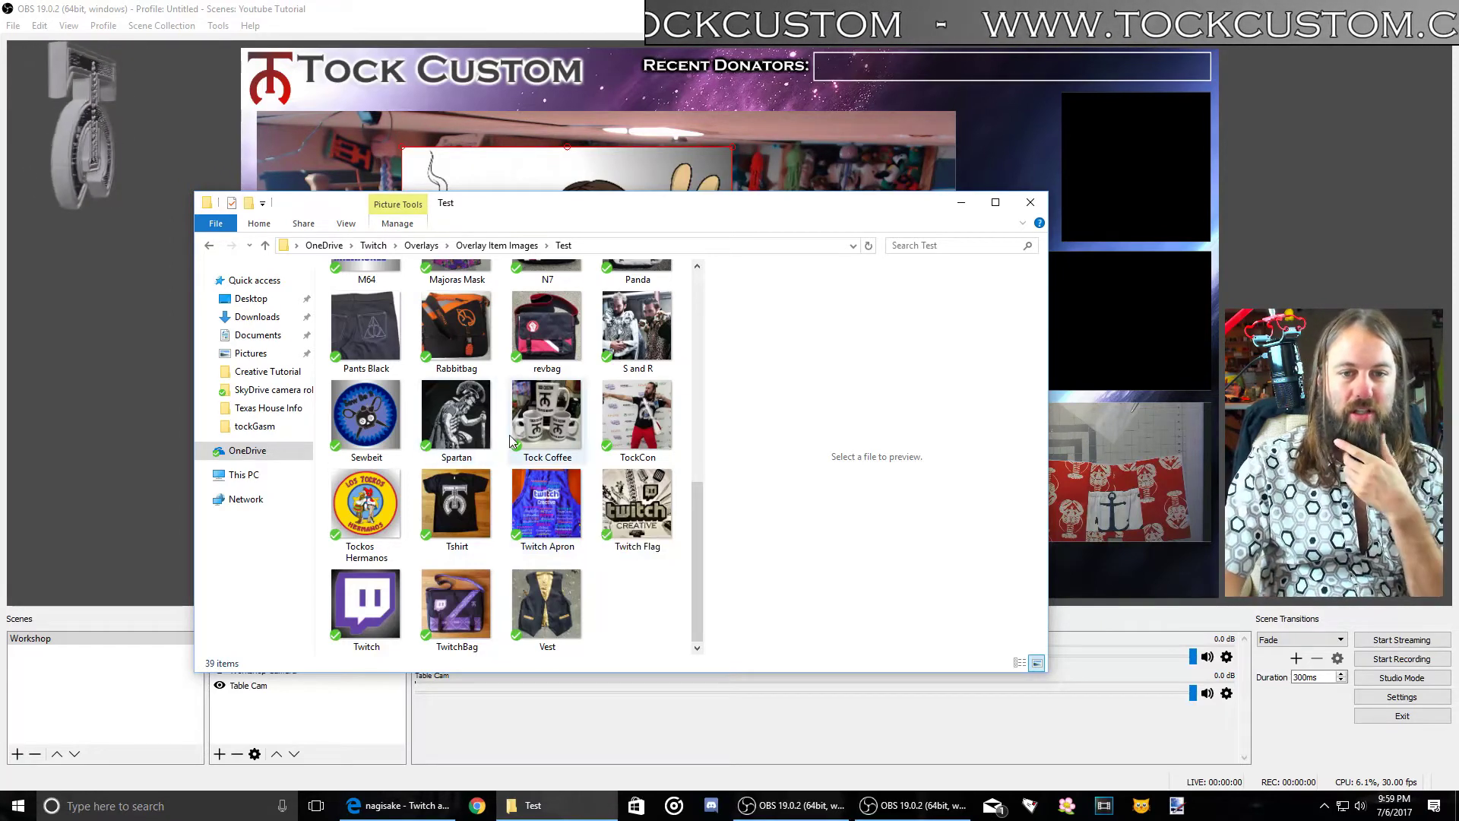
scroll(509, 434, "up", 6)
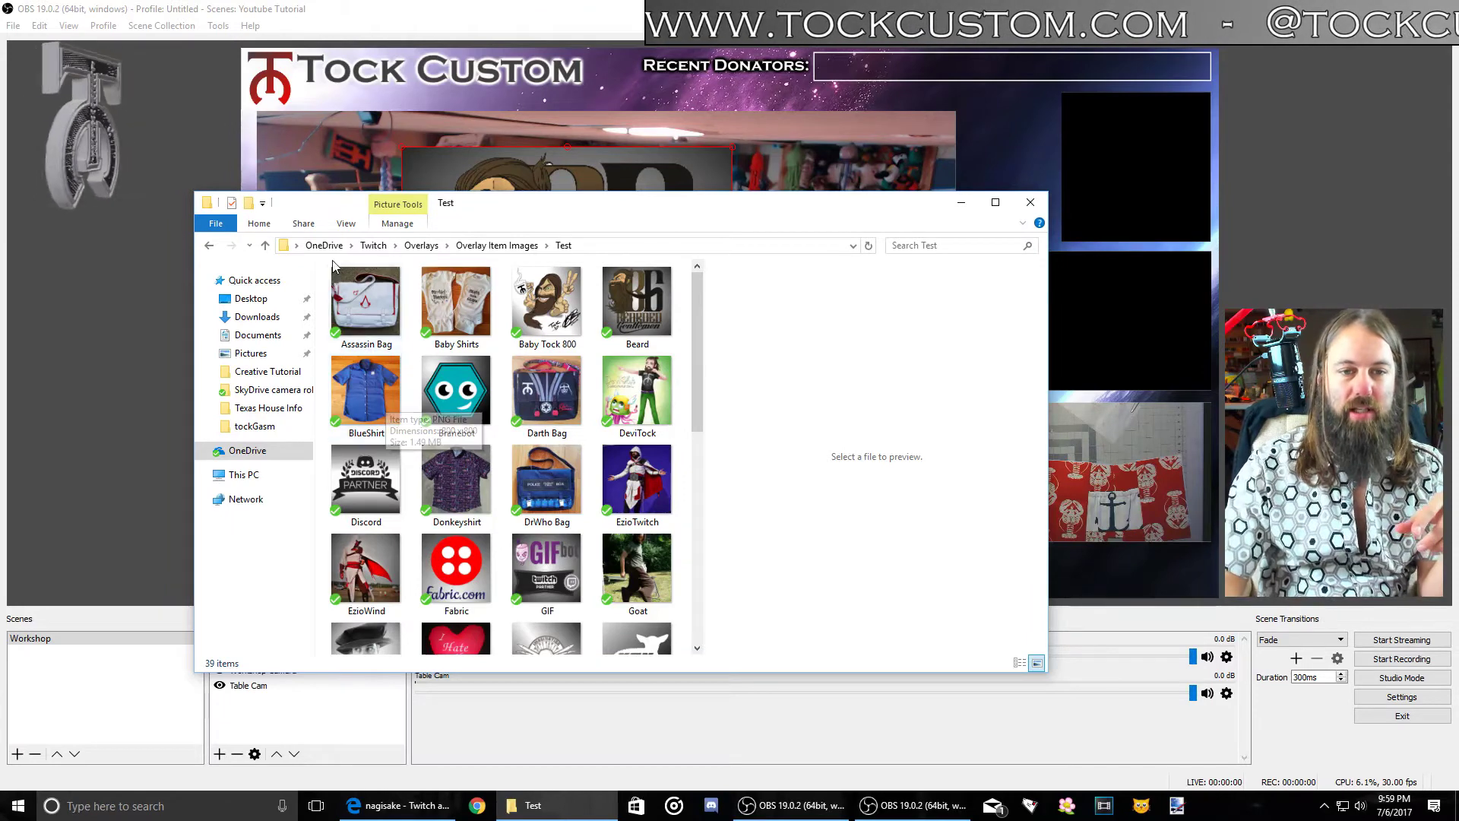
Preview several of the Test folder's square images, starting with Assassin Bag and Baby Shirts, and close File Explorer
left_click(366, 307)
left_click(466, 314)
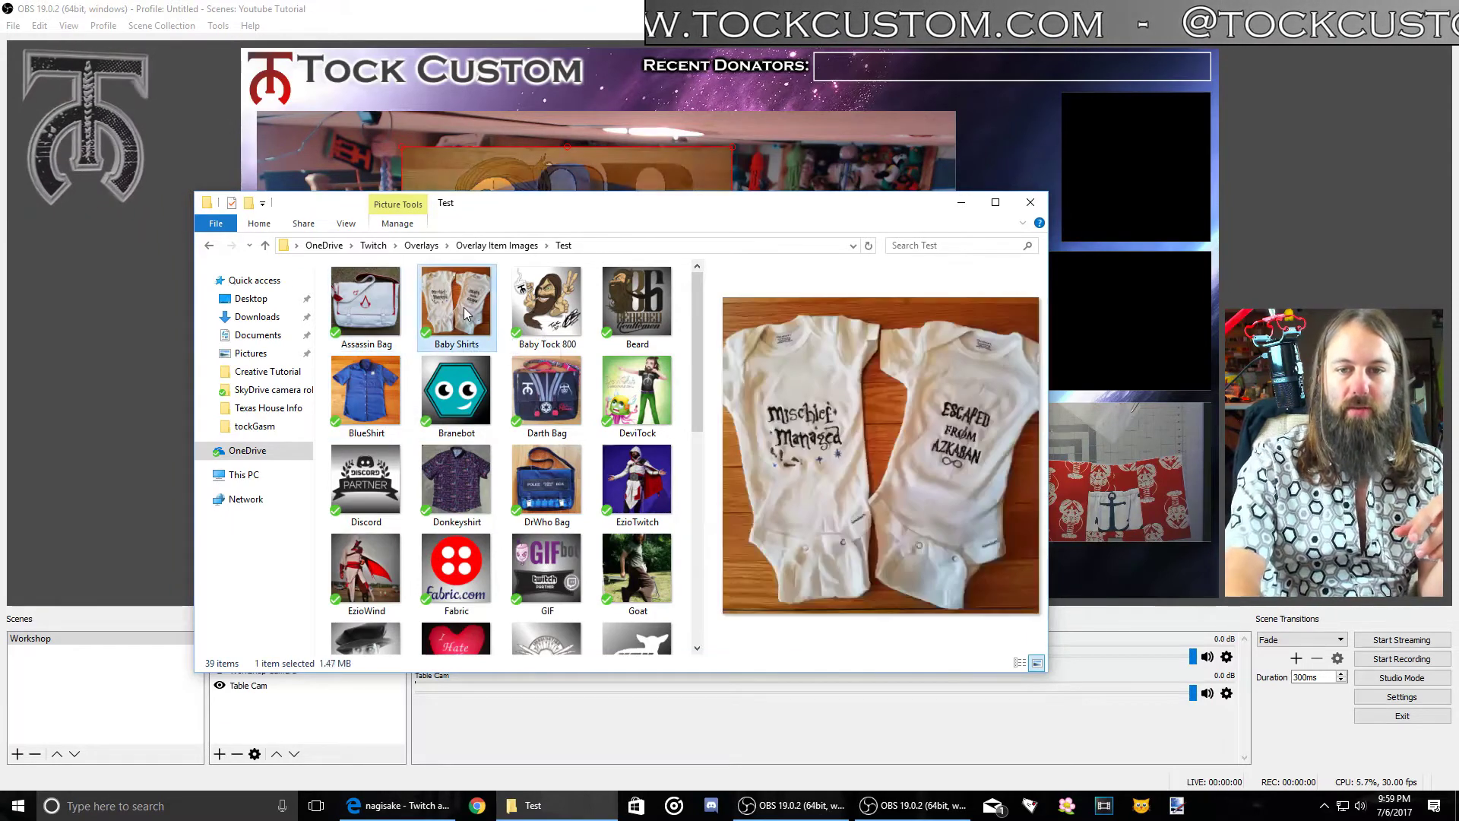
key("Down")
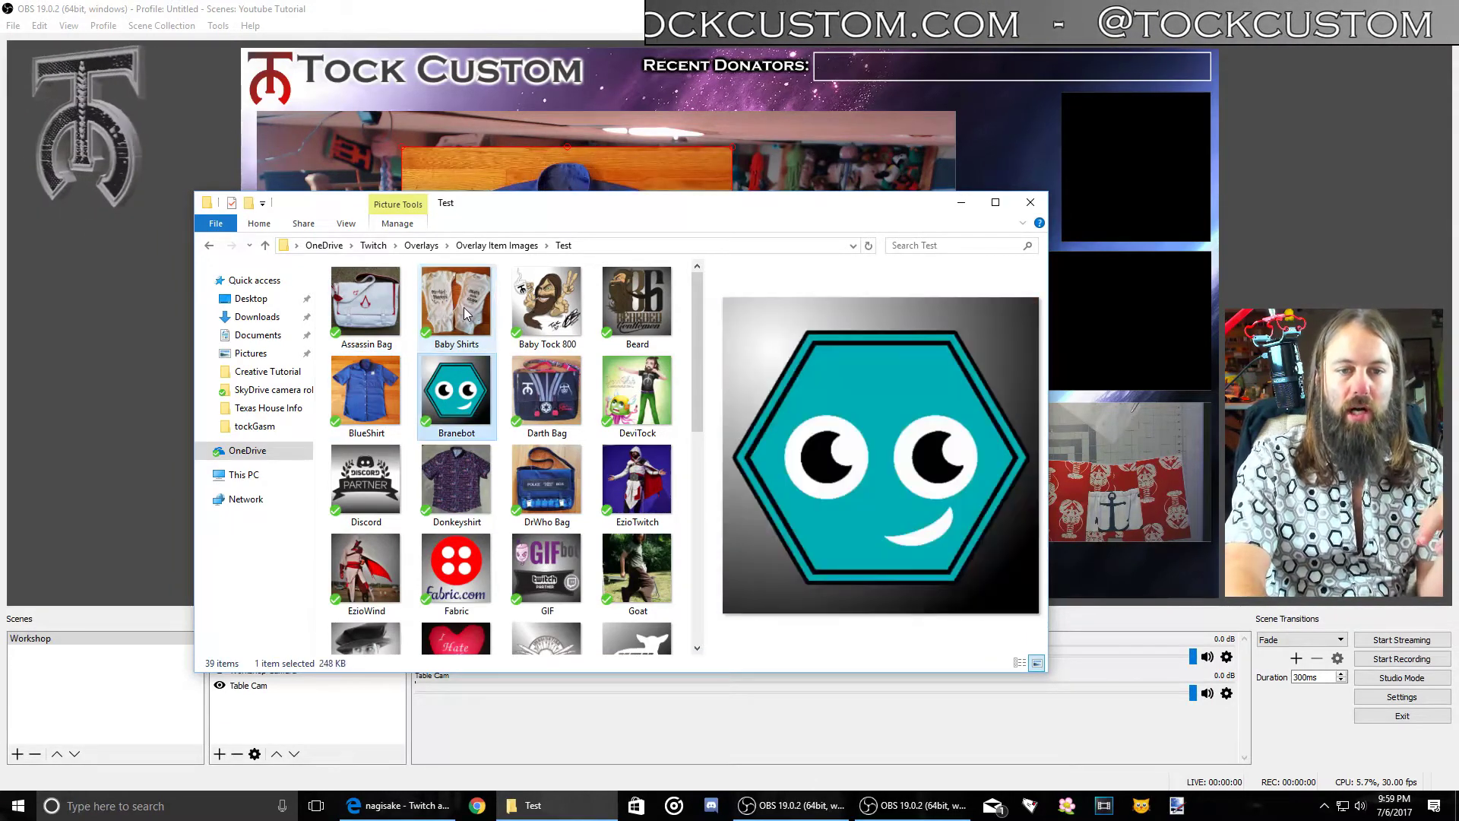
key("Down")
key("Down")
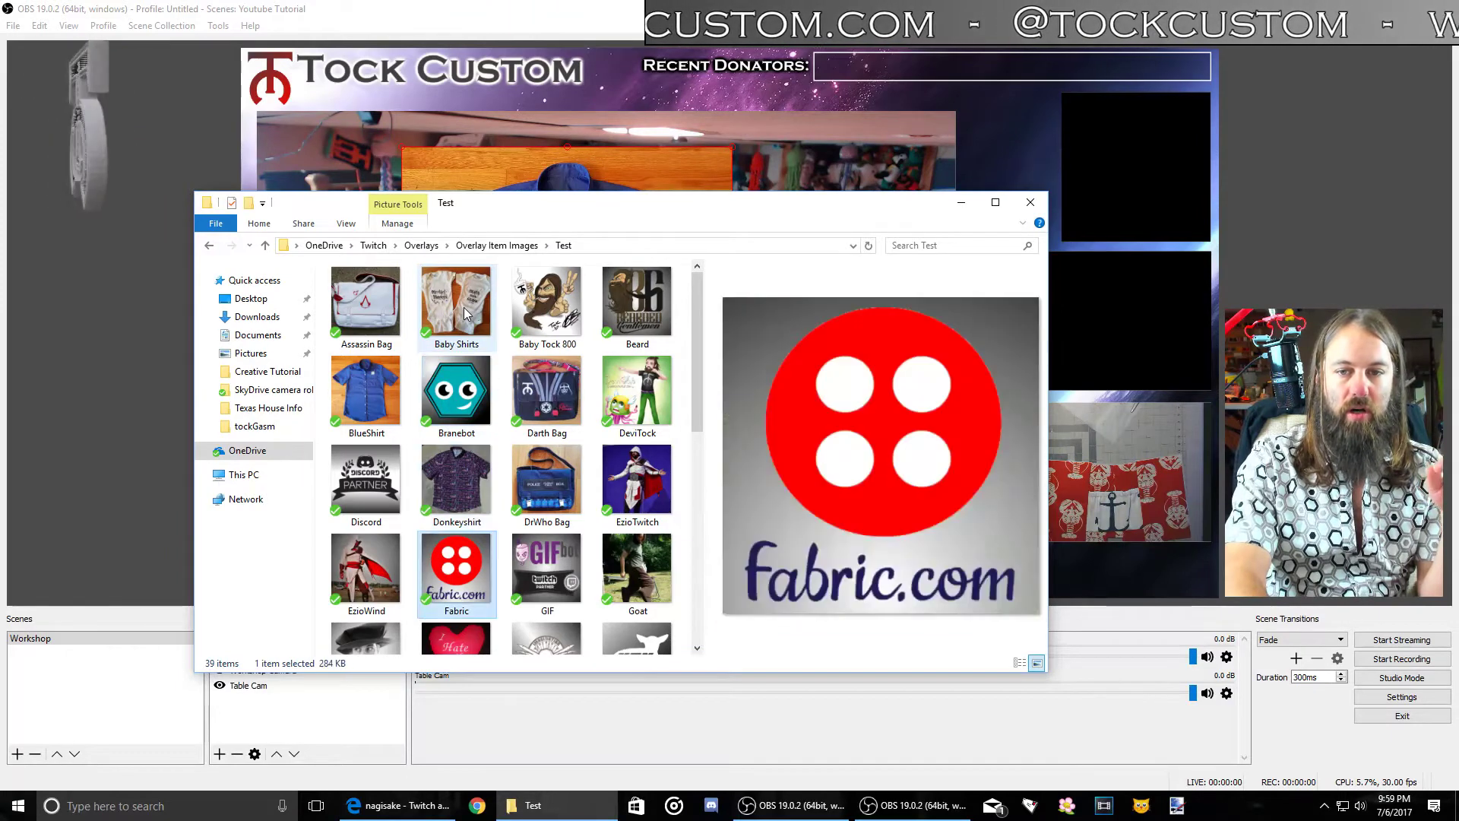
key("Down")
key("Down")
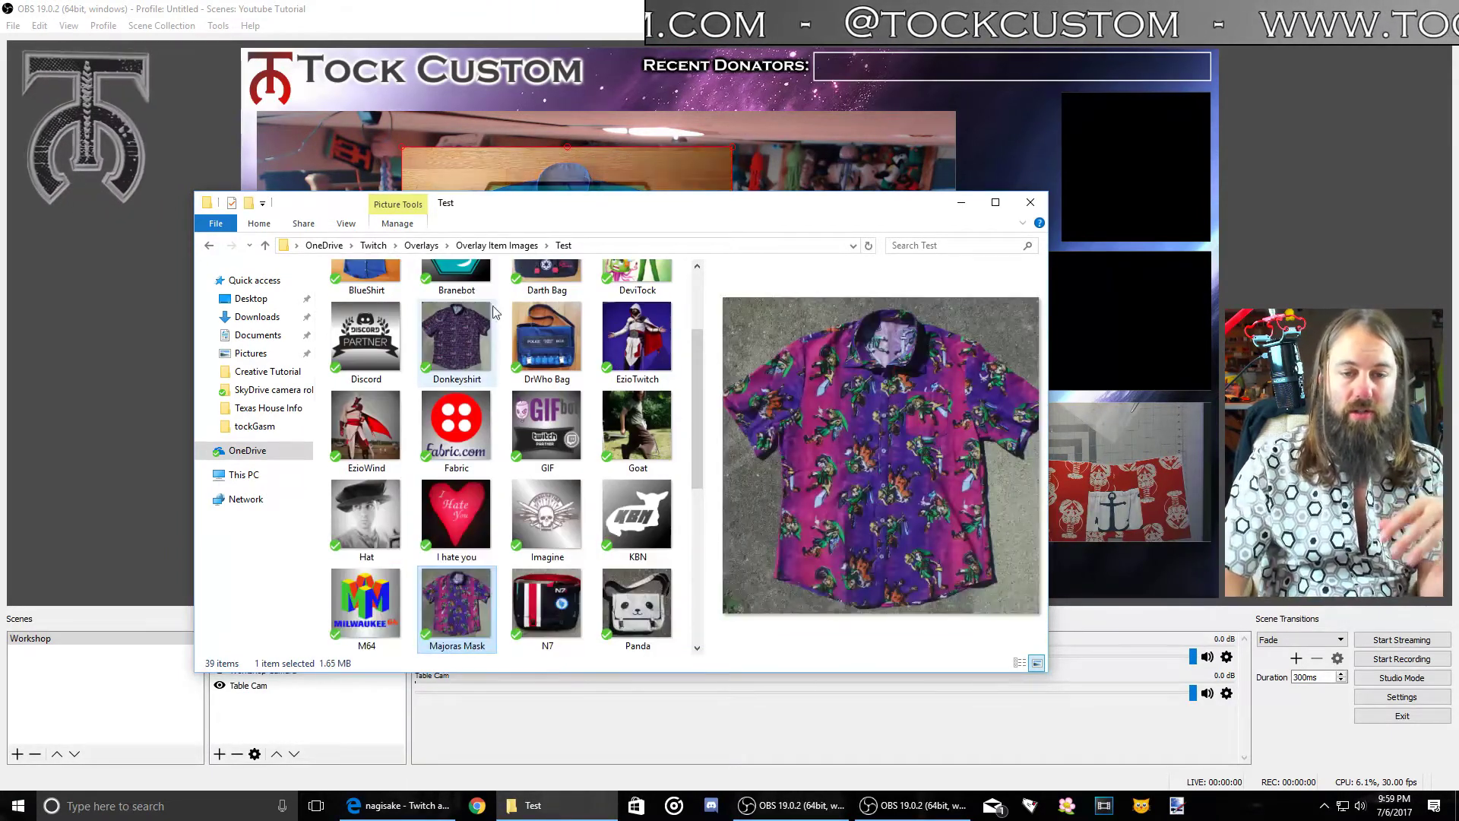
scroll(510, 499, "down", 4)
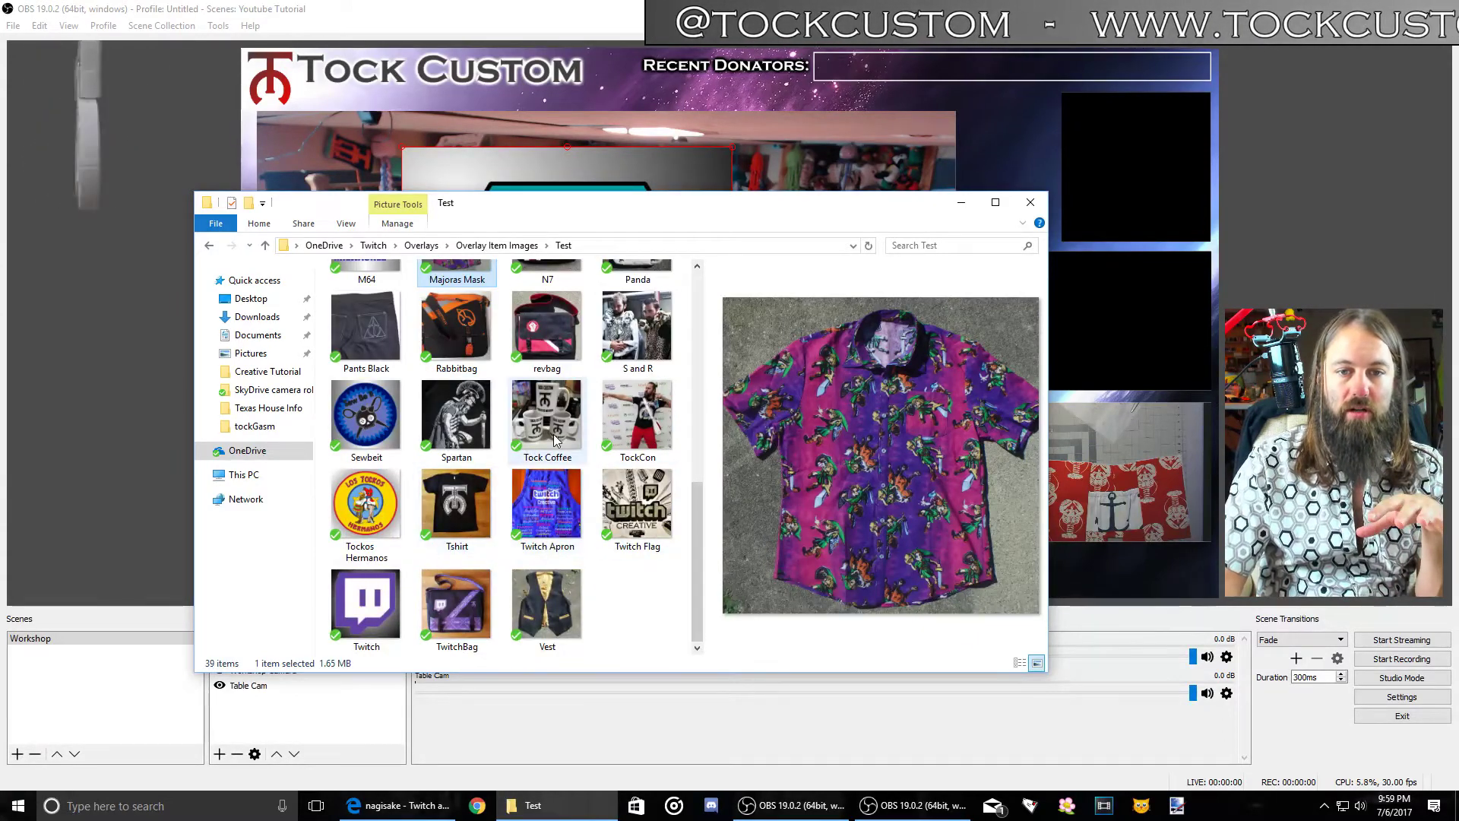
scroll(554, 441, "up", 5)
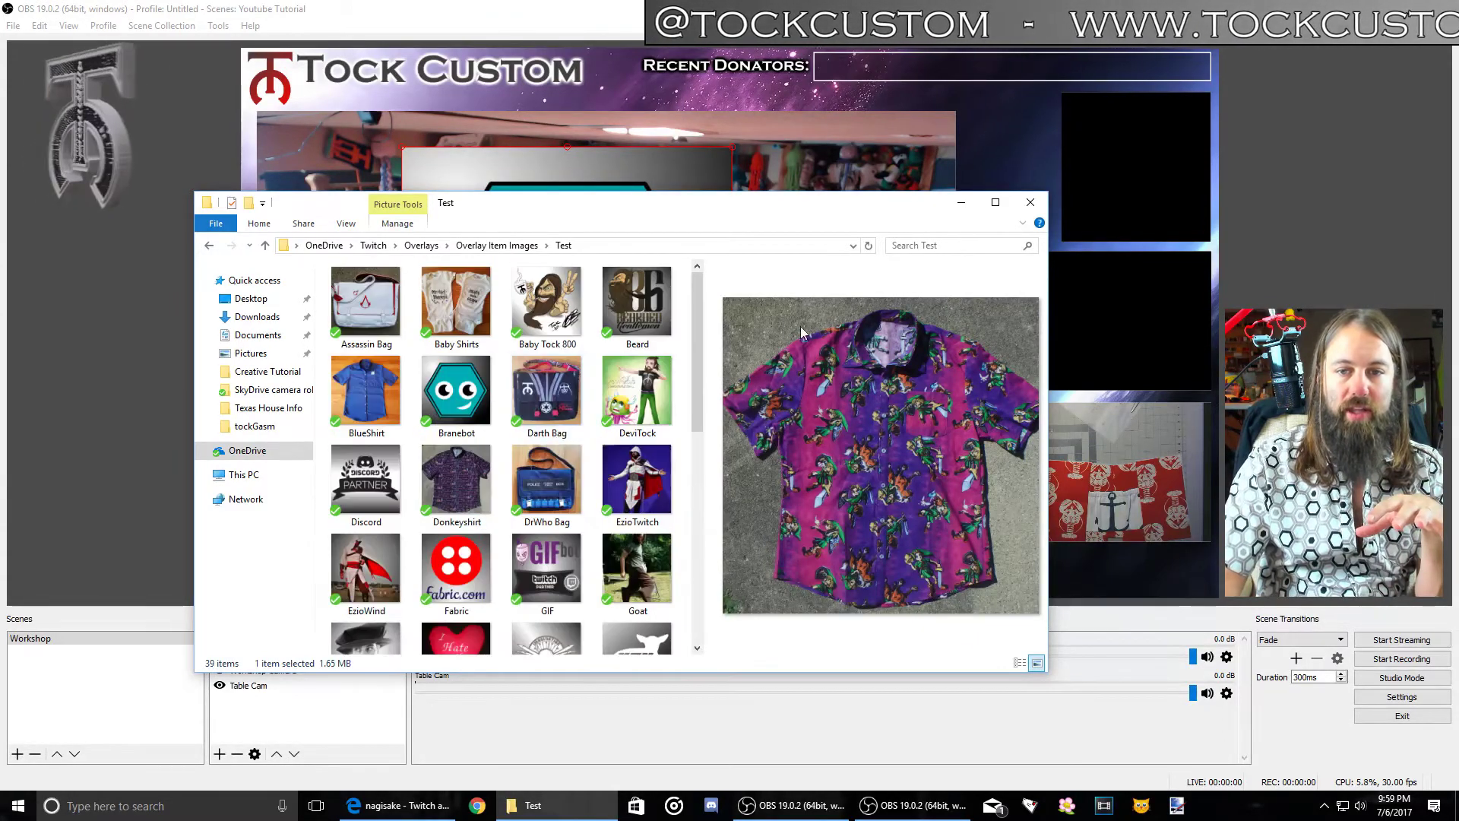
left_click(1031, 202)
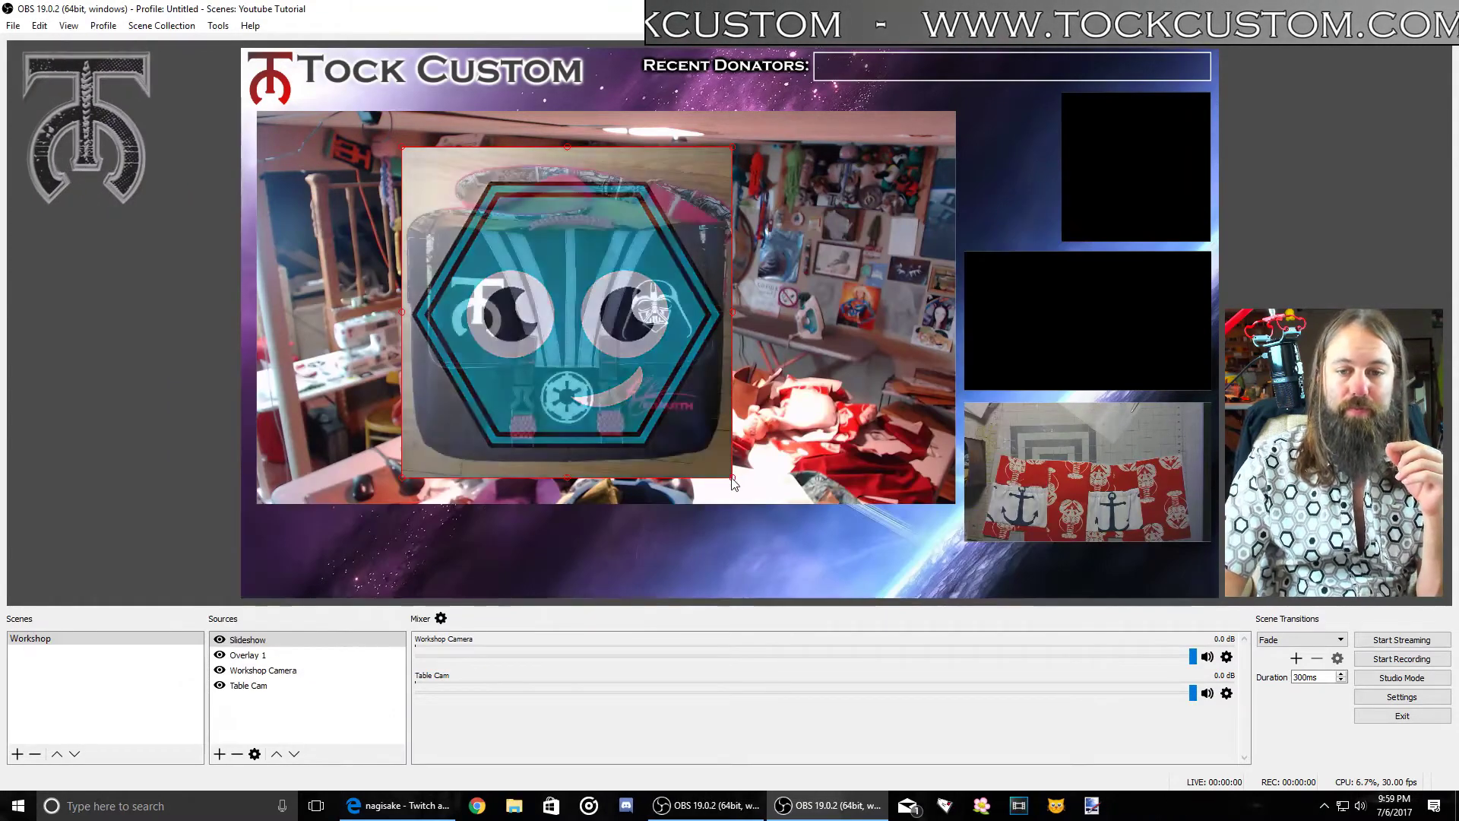
Shrink the Slideshow source within the workshop feed, and review the options for adding image files or directories in its properties without changing them
left_click_drag(730, 477, 627, 367)
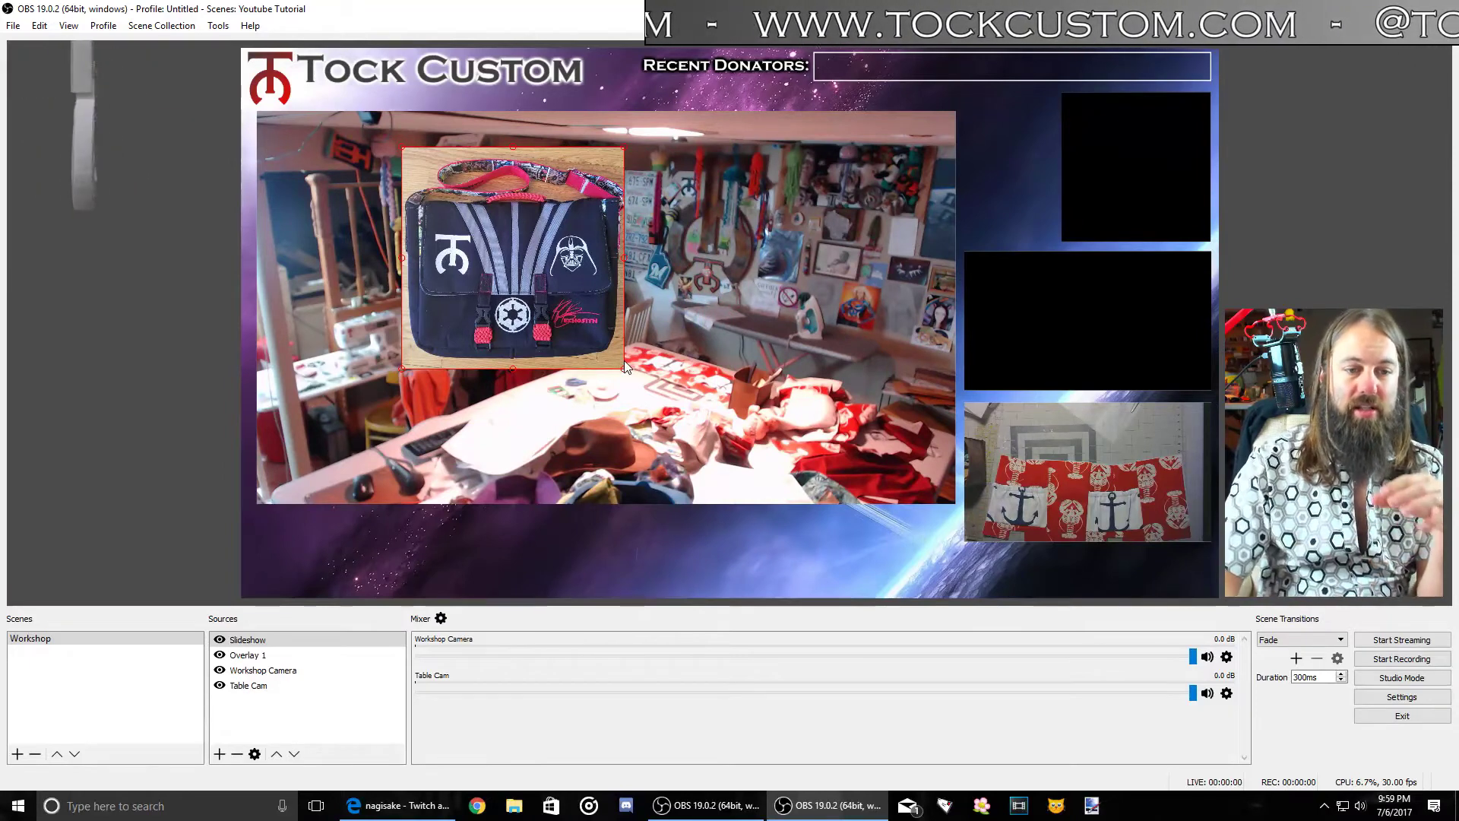
right_click(270, 639)
left_click(285, 629)
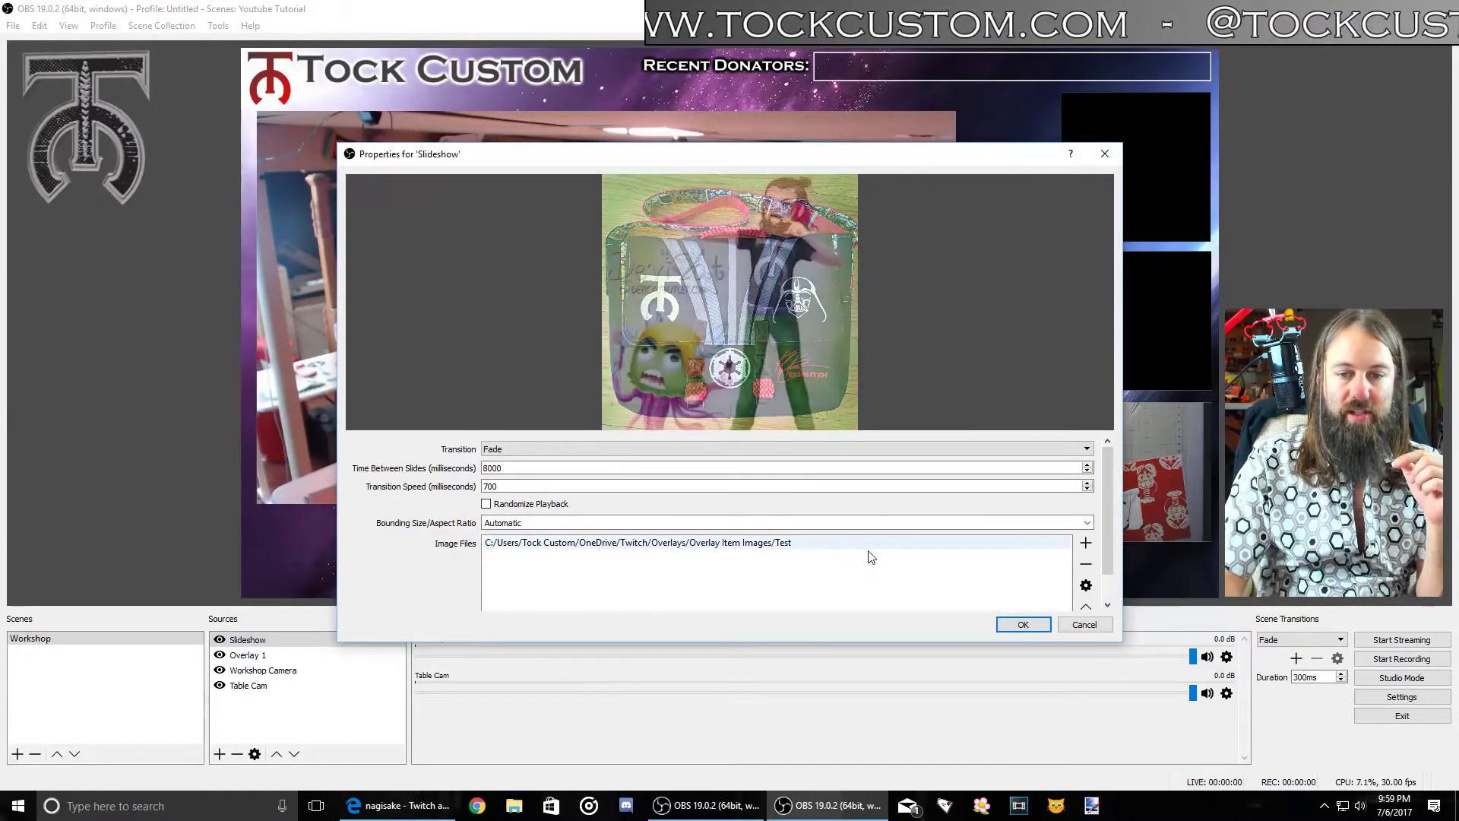
left_click(1085, 543)
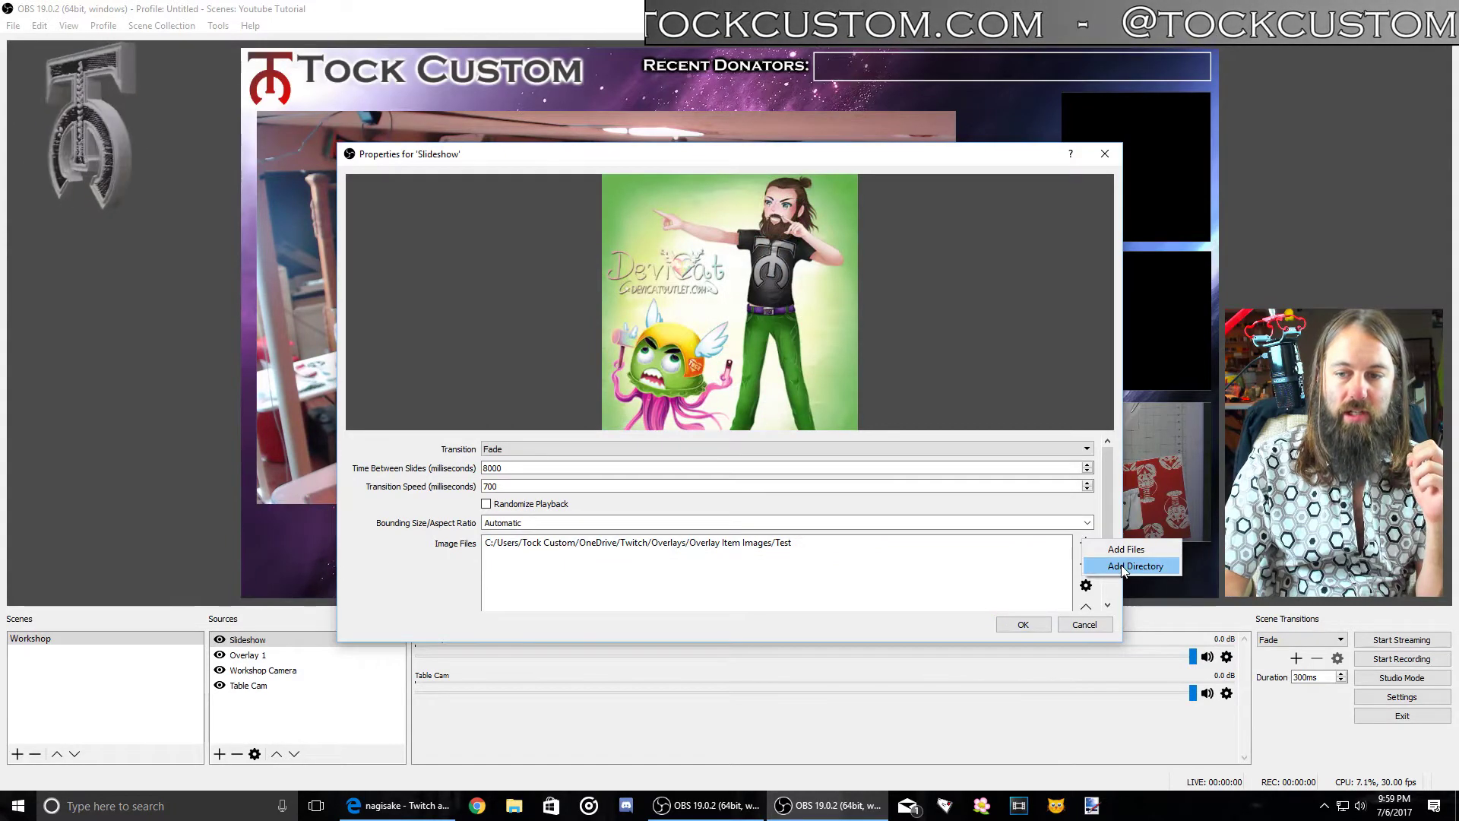
left_click(1084, 625)
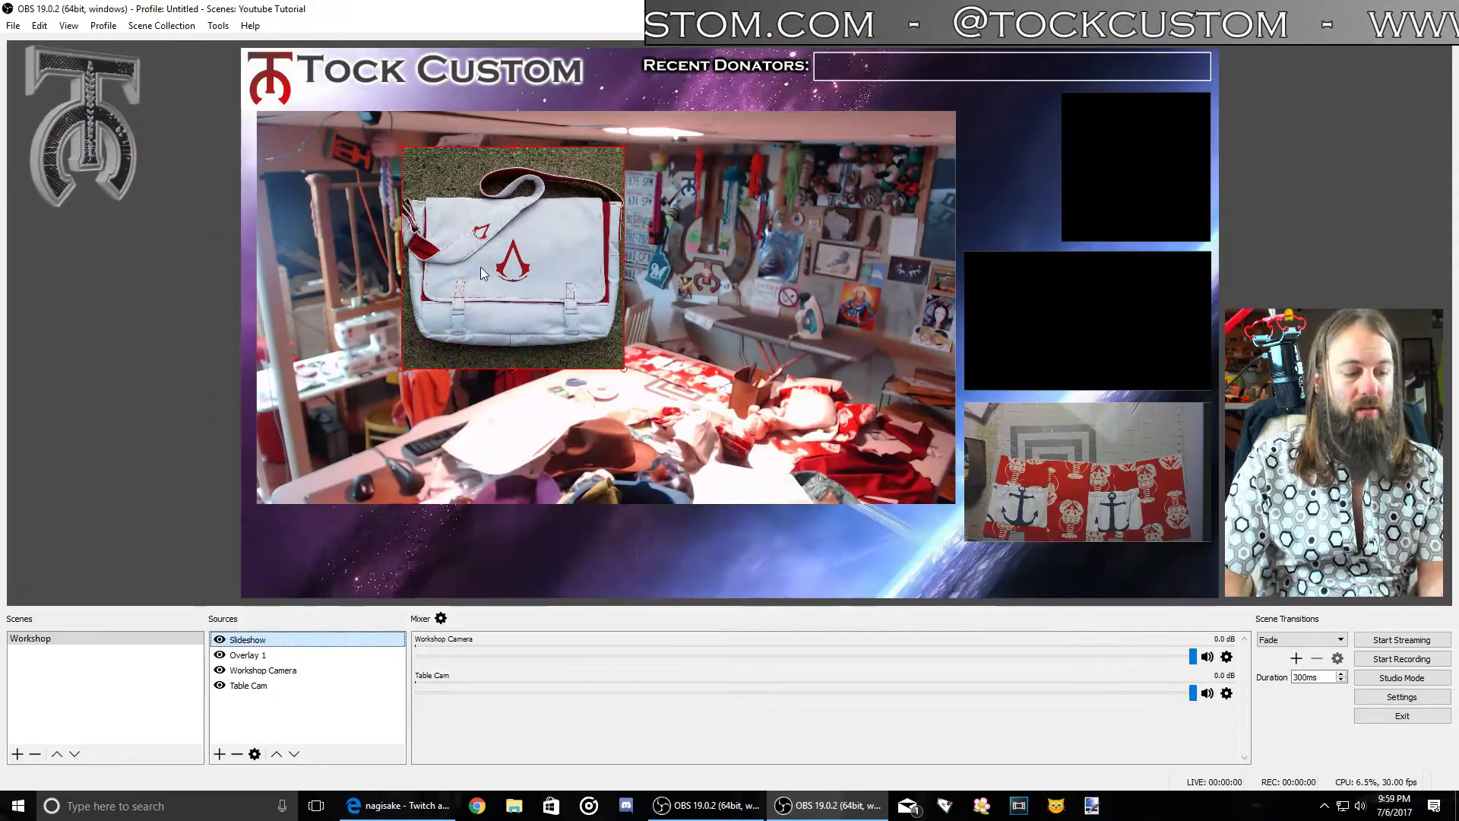
Move and shrink the Slideshow source to fit the overlay's topmost small frame, and order it beneath all other sources
left_click_drag(481, 272, 1033, 215)
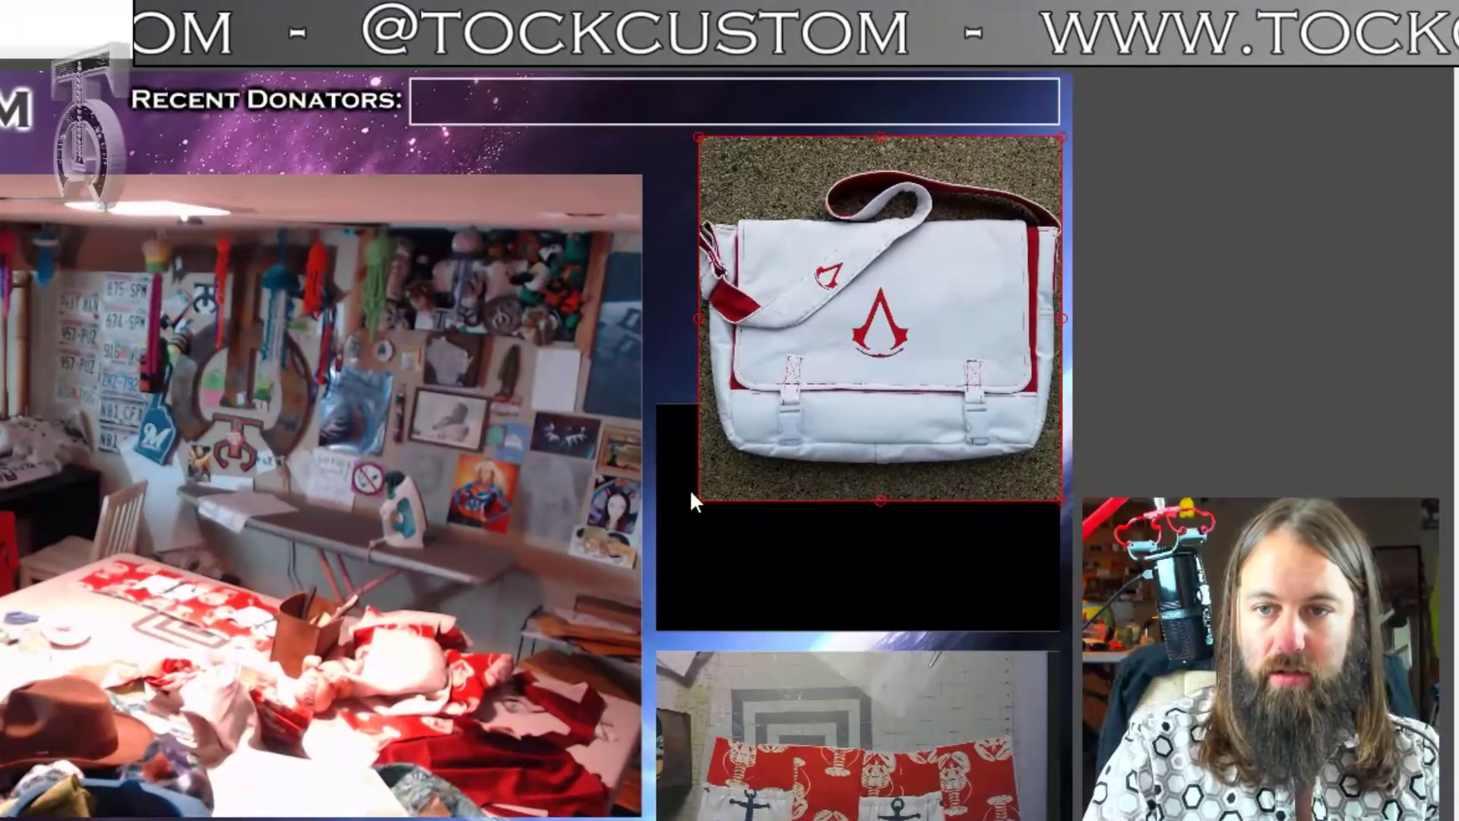
left_click_drag(695, 499, 817, 393)
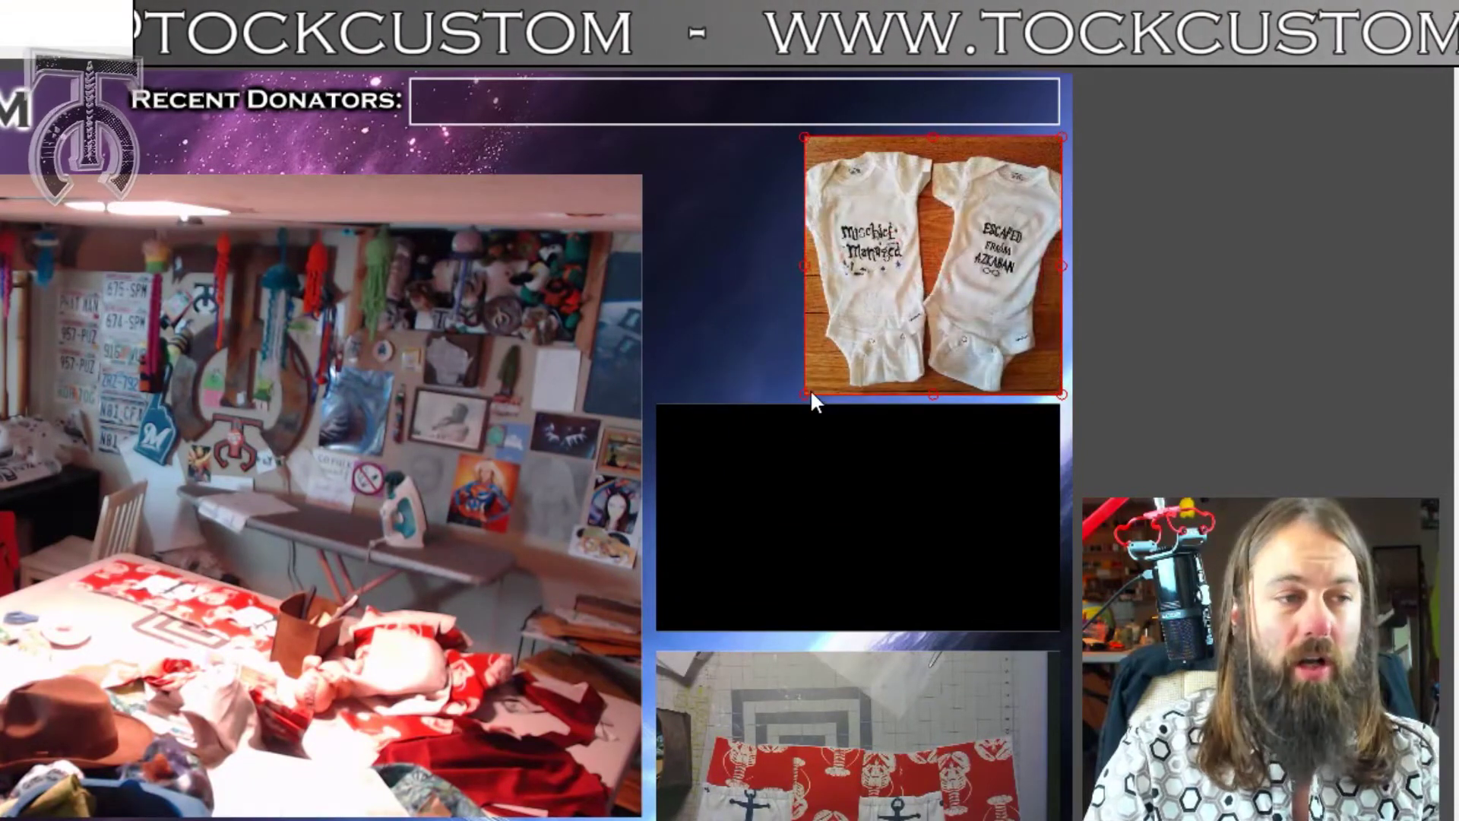
left_click(1202, 365)
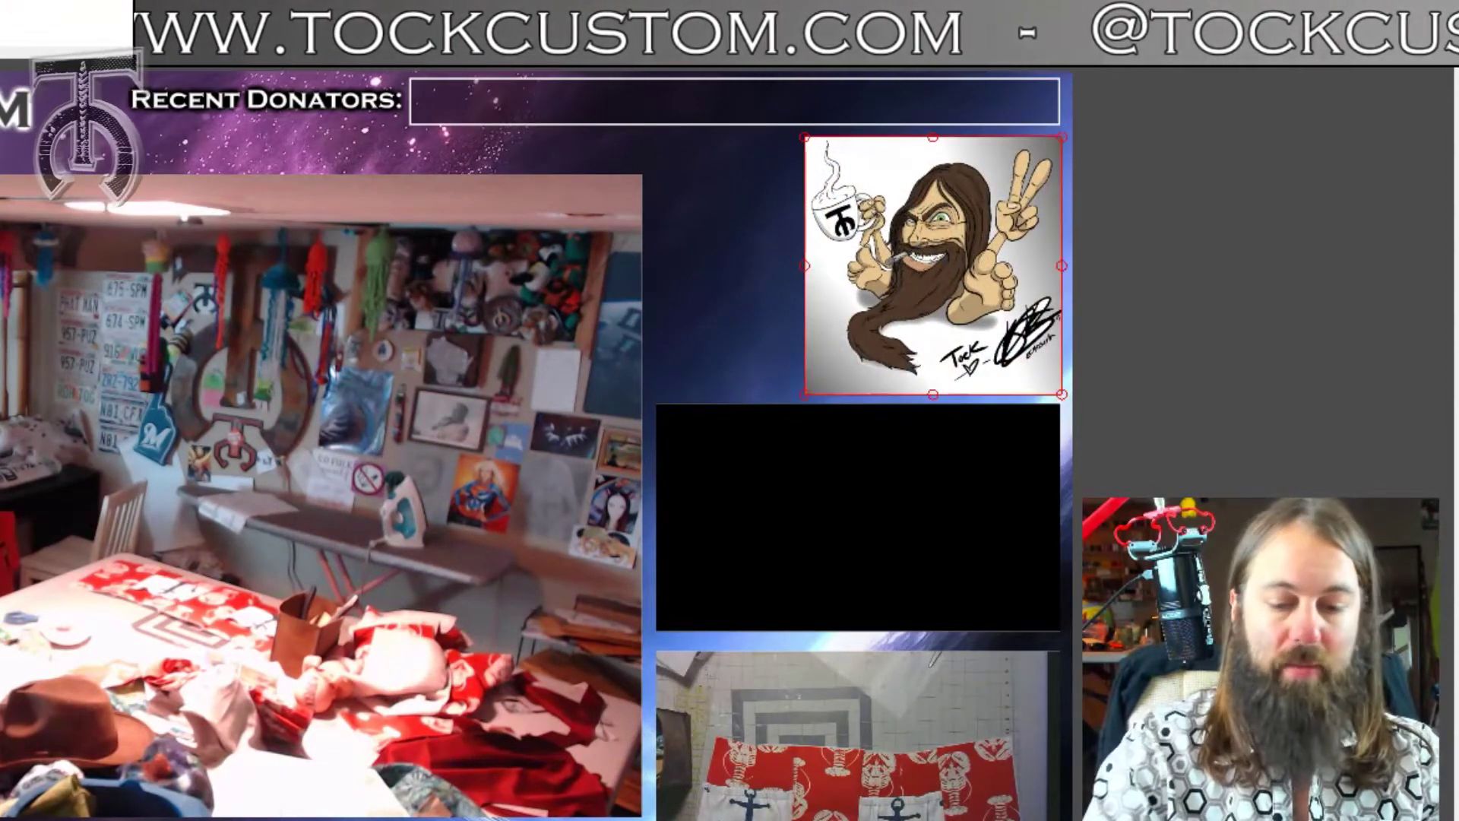
left_click(933, 266)
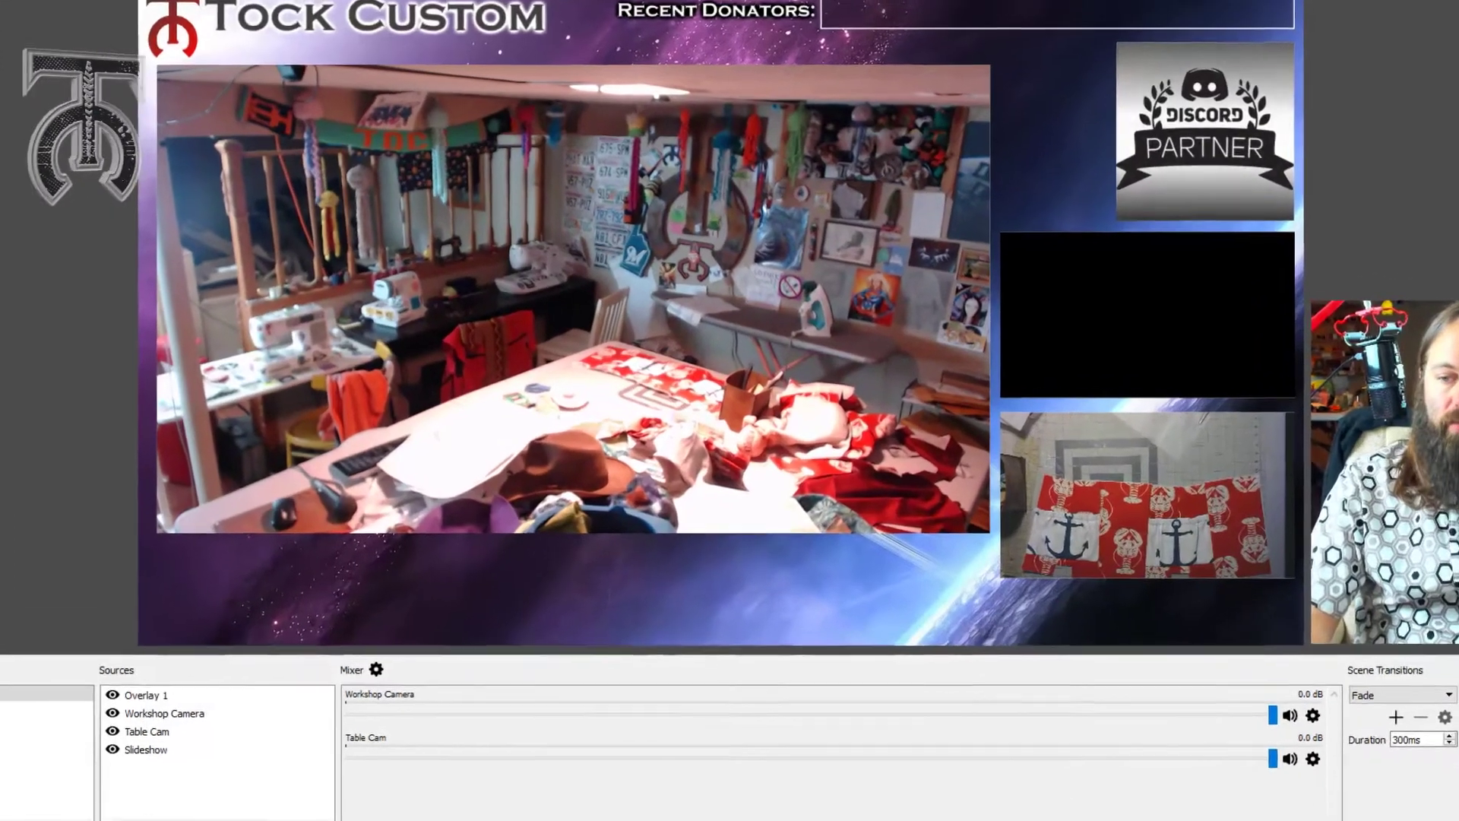
In the audio settings, set Desktop Audio Device to Default and Mic/Auxiliary Audio Device to Microphone (HD Webcam C270)
left_click(1455, 755)
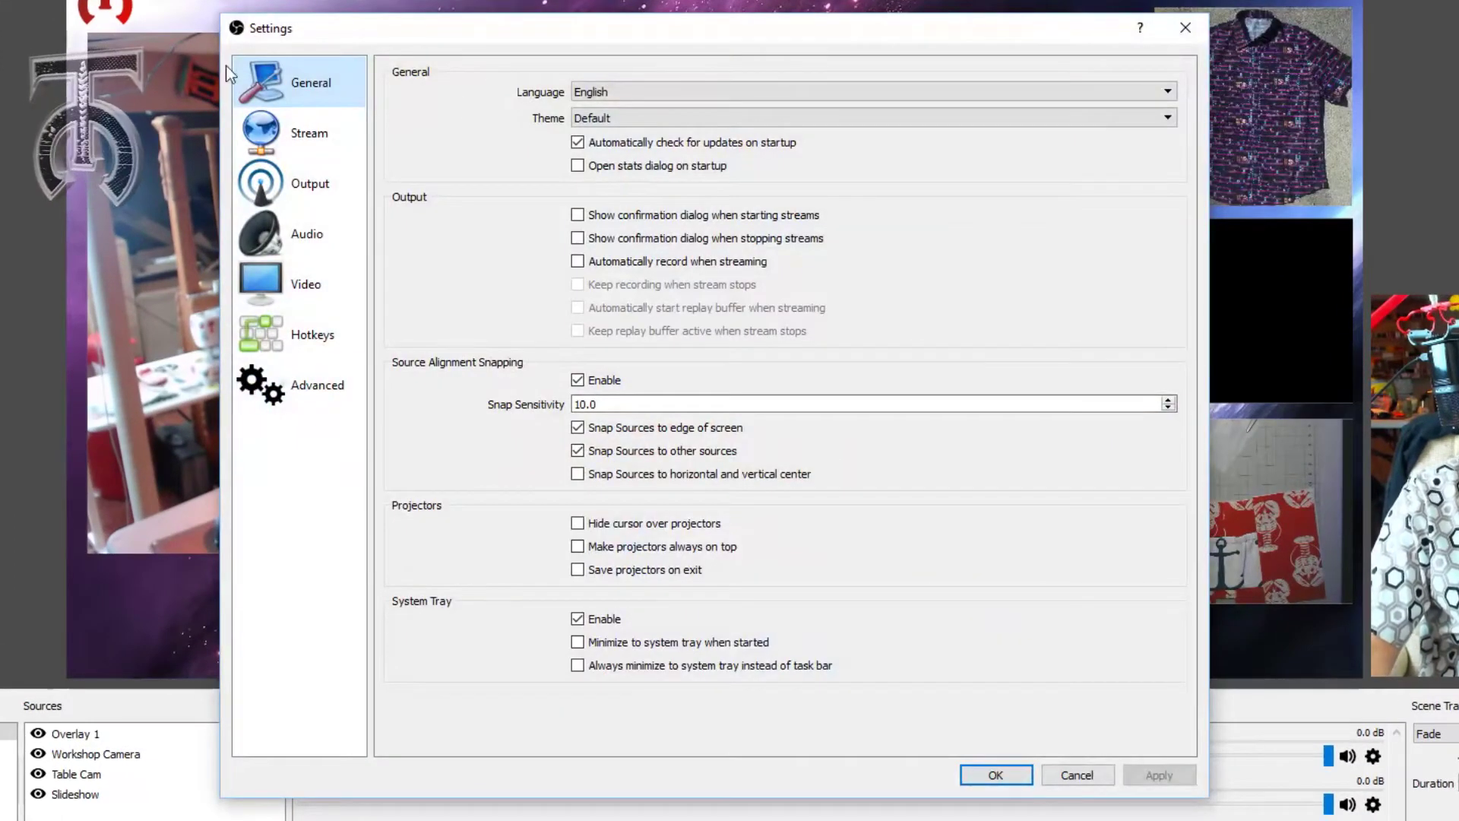
left_click(301, 236)
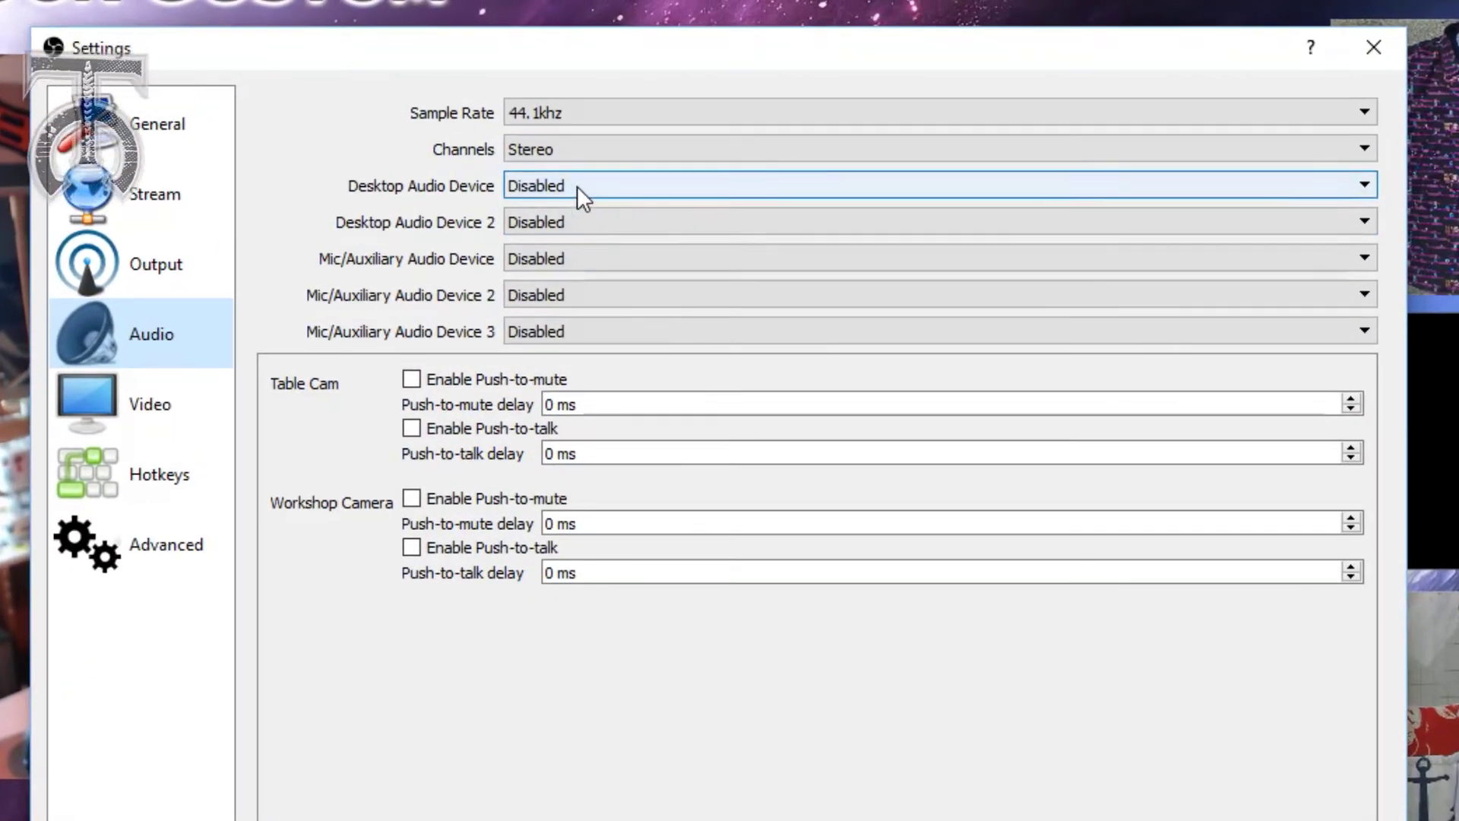
left_click(577, 185)
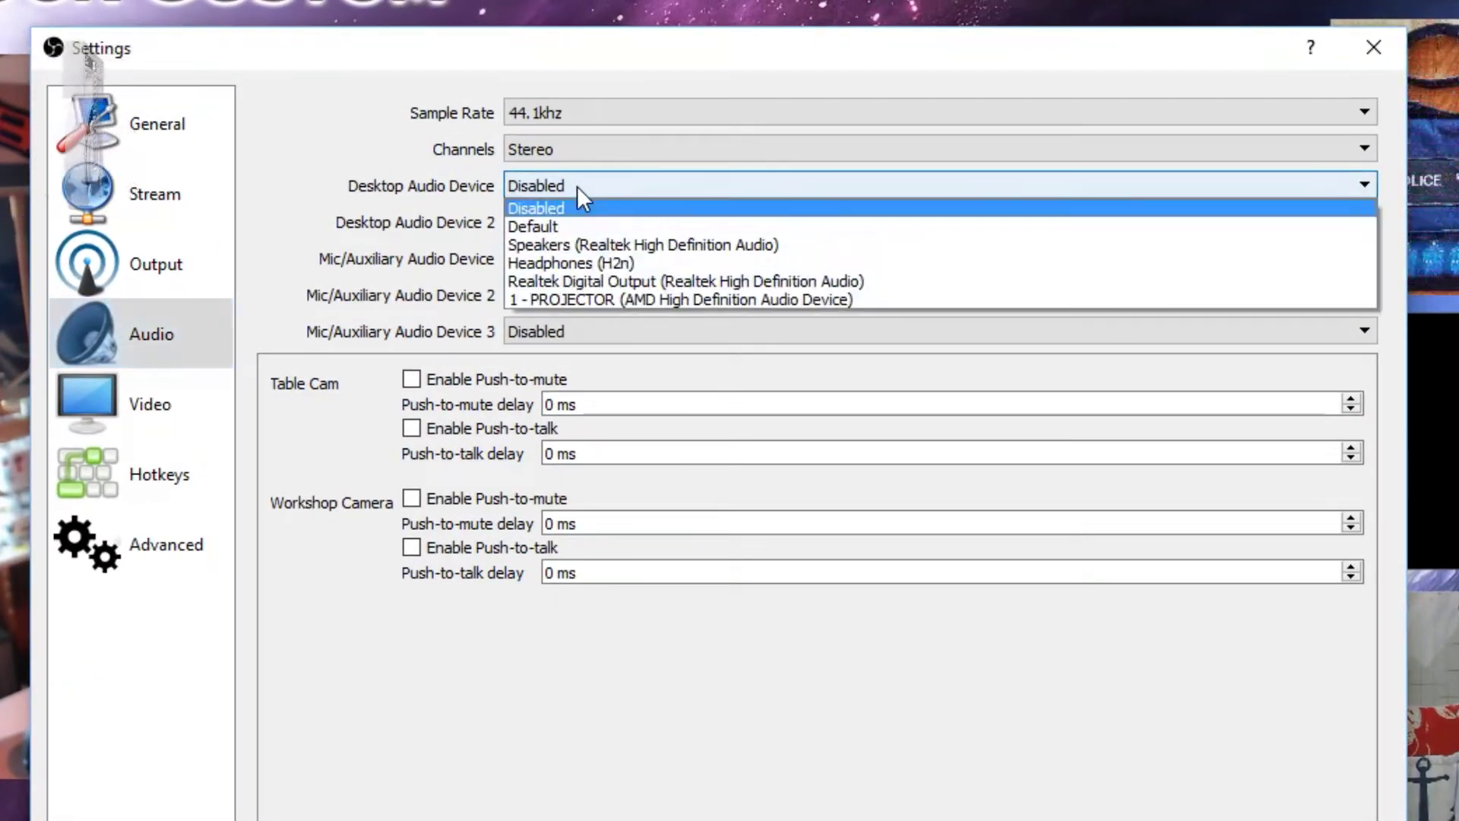
left_click(604, 226)
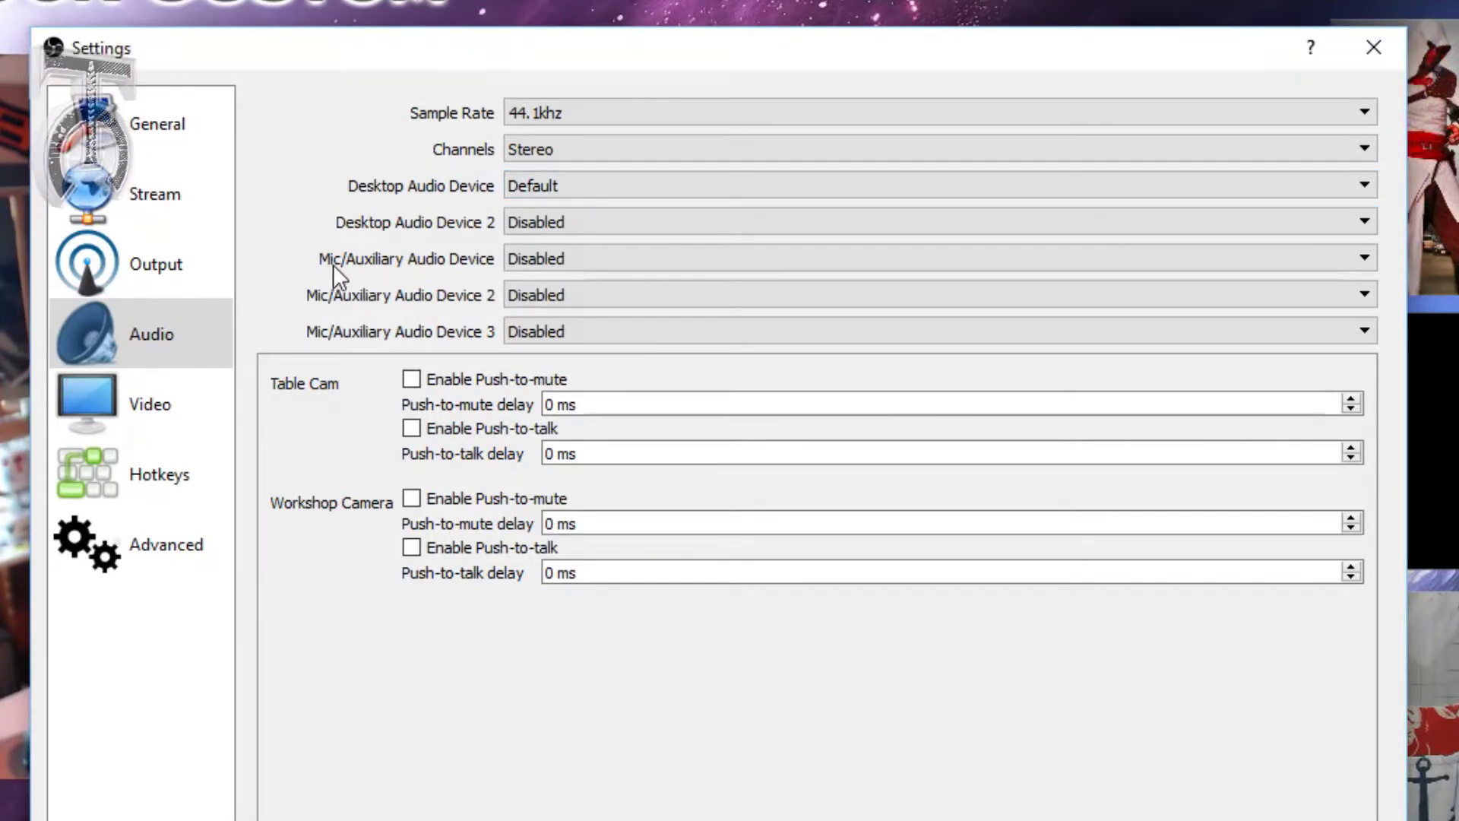
left_click(595, 259)
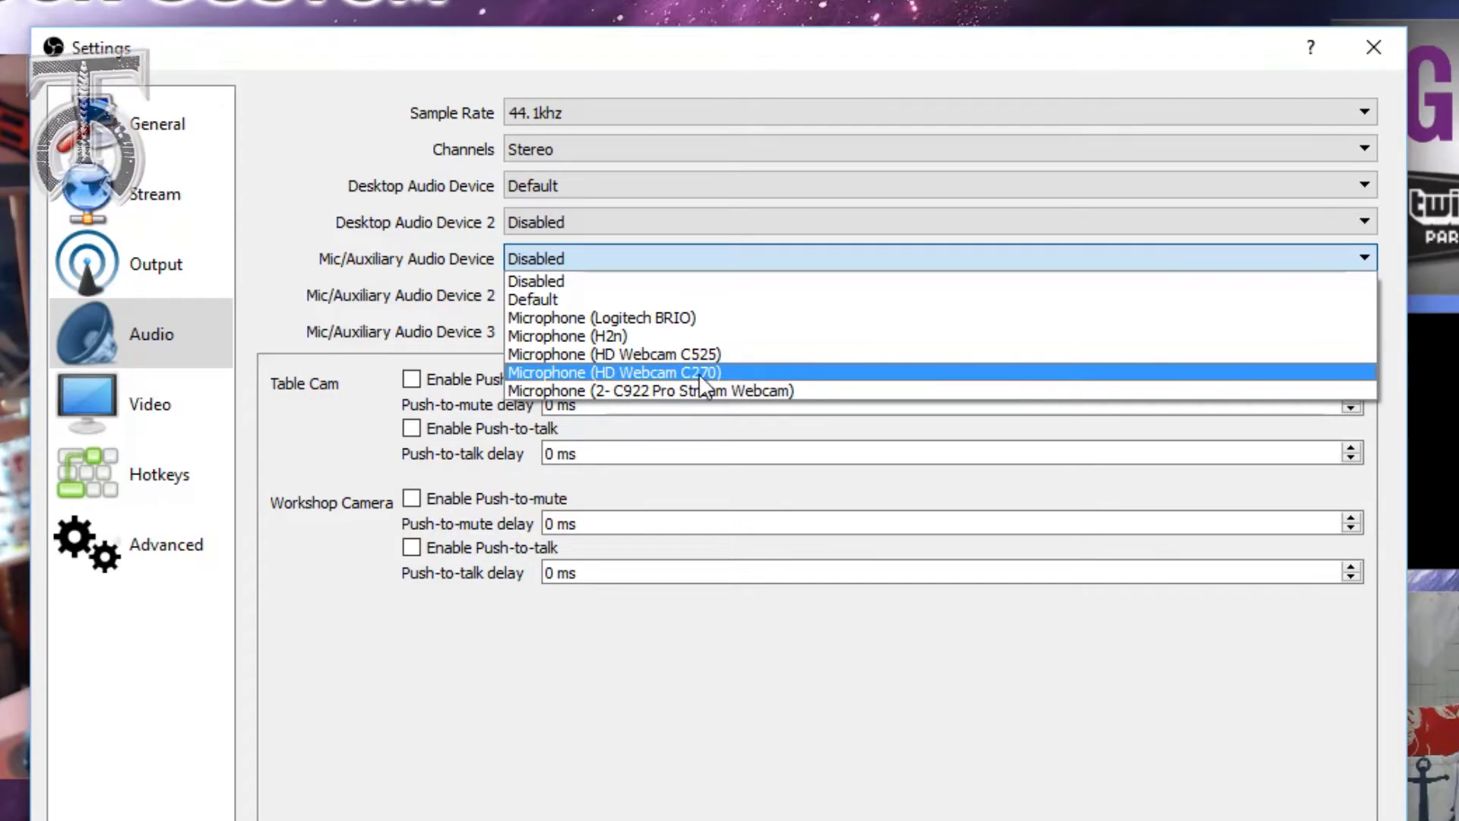
left_click(725, 371)
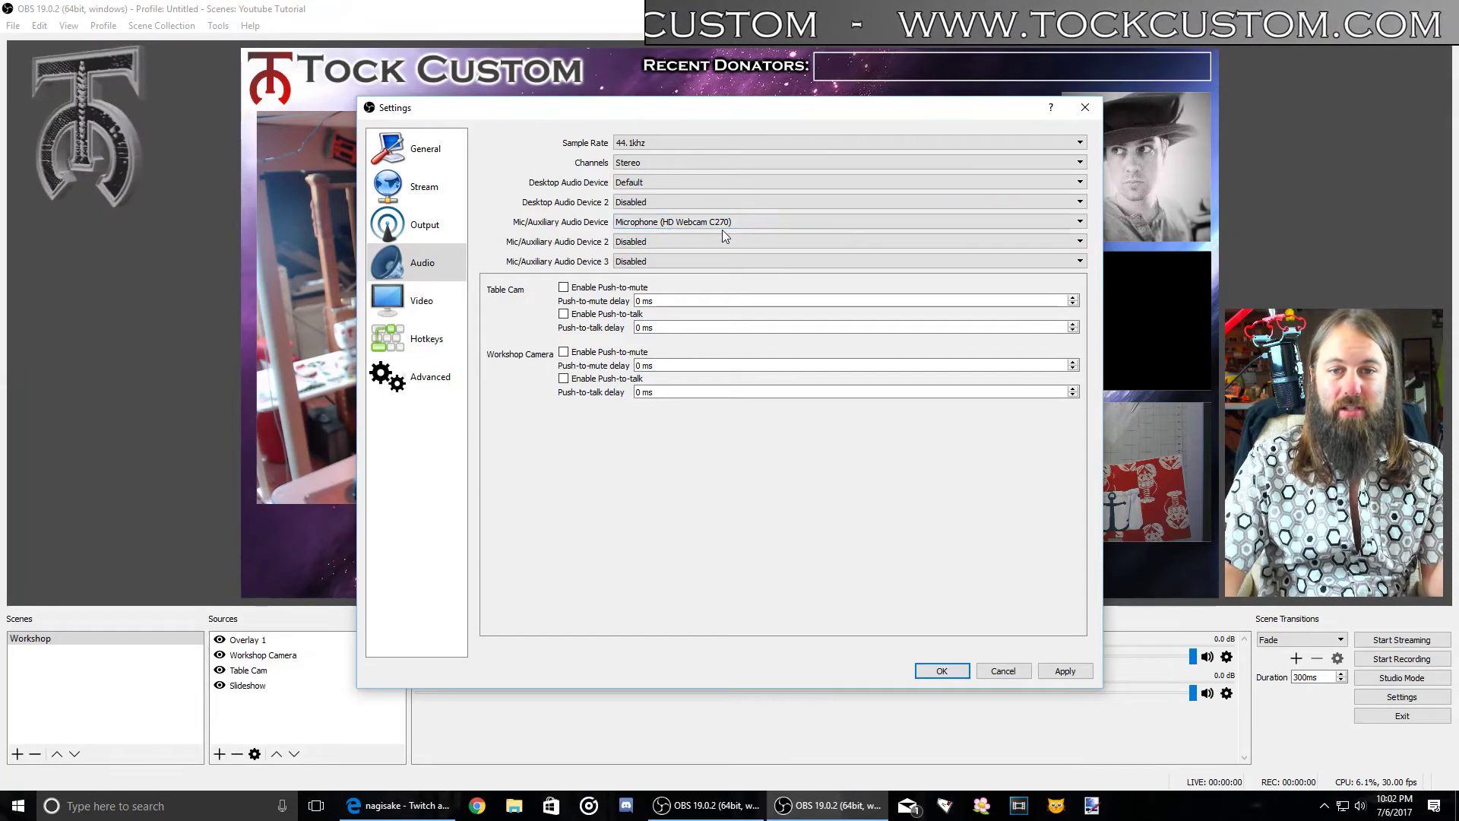
Apply the audio device settings, and check the mixer's Desktop Audio and Mic/Aux levels alongside the system speaker volume
left_click(943, 671)
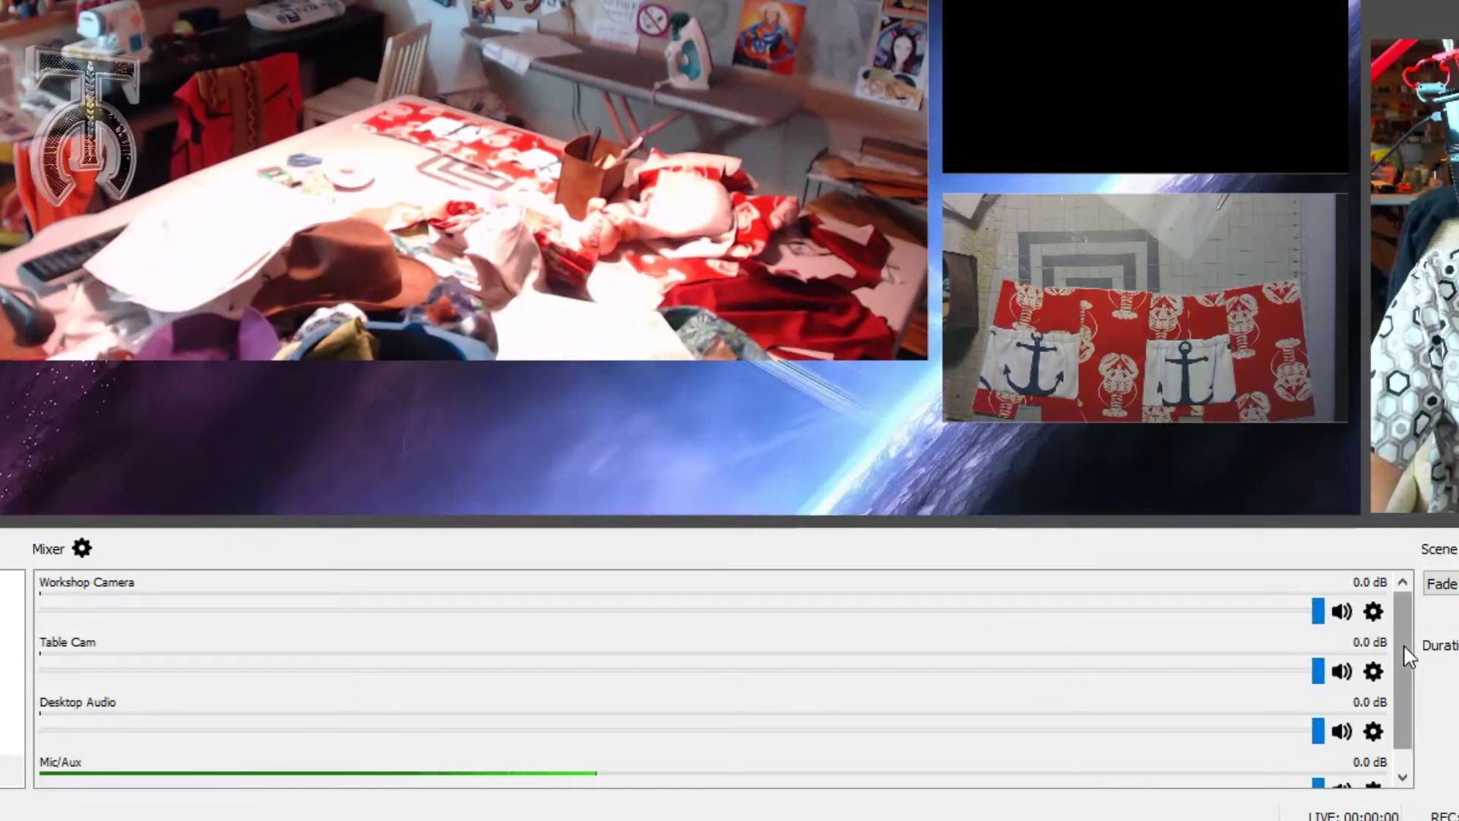
scroll(1401, 676, "down", 1)
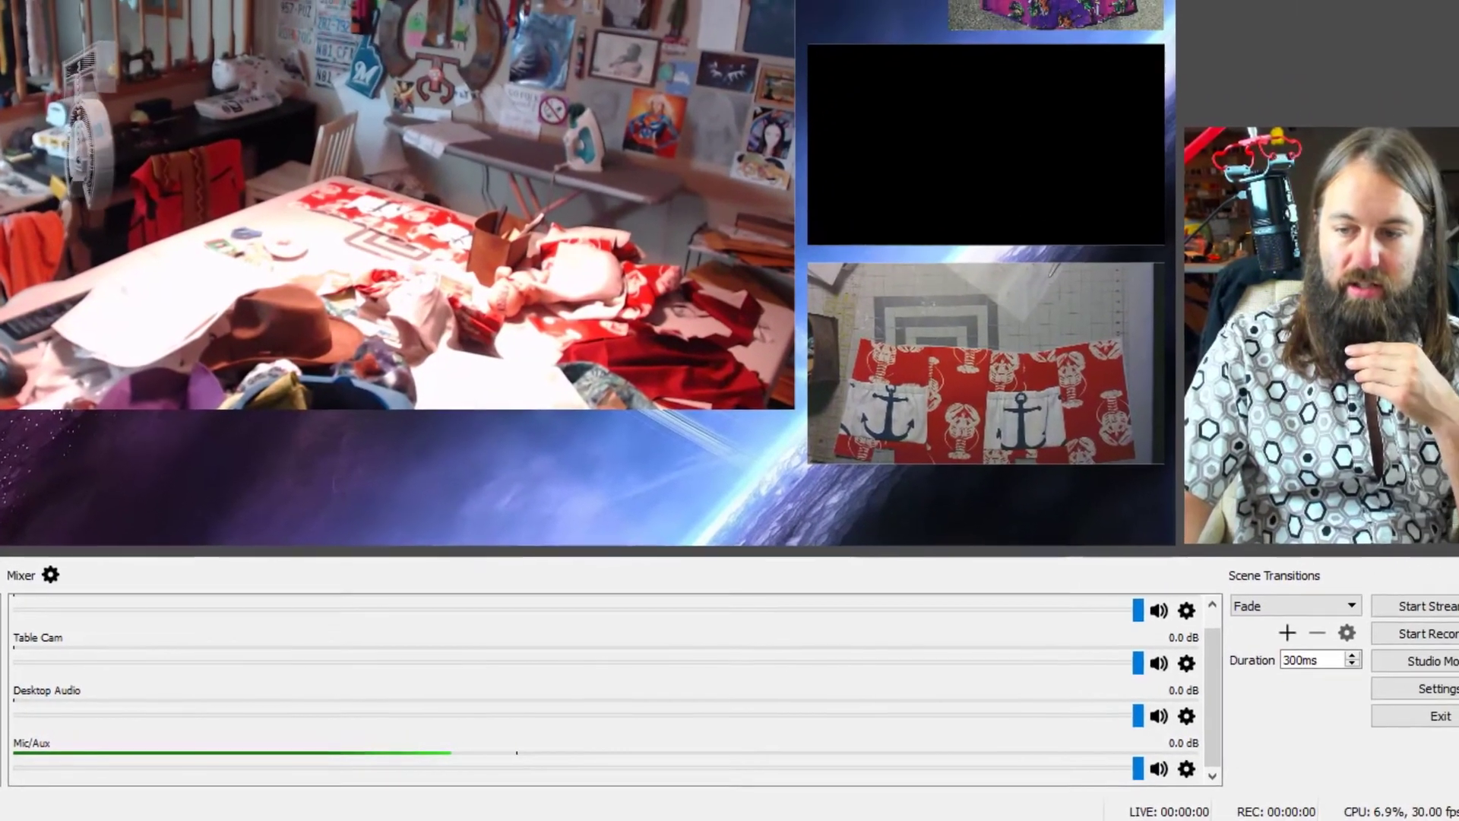
left_click(1458, 819)
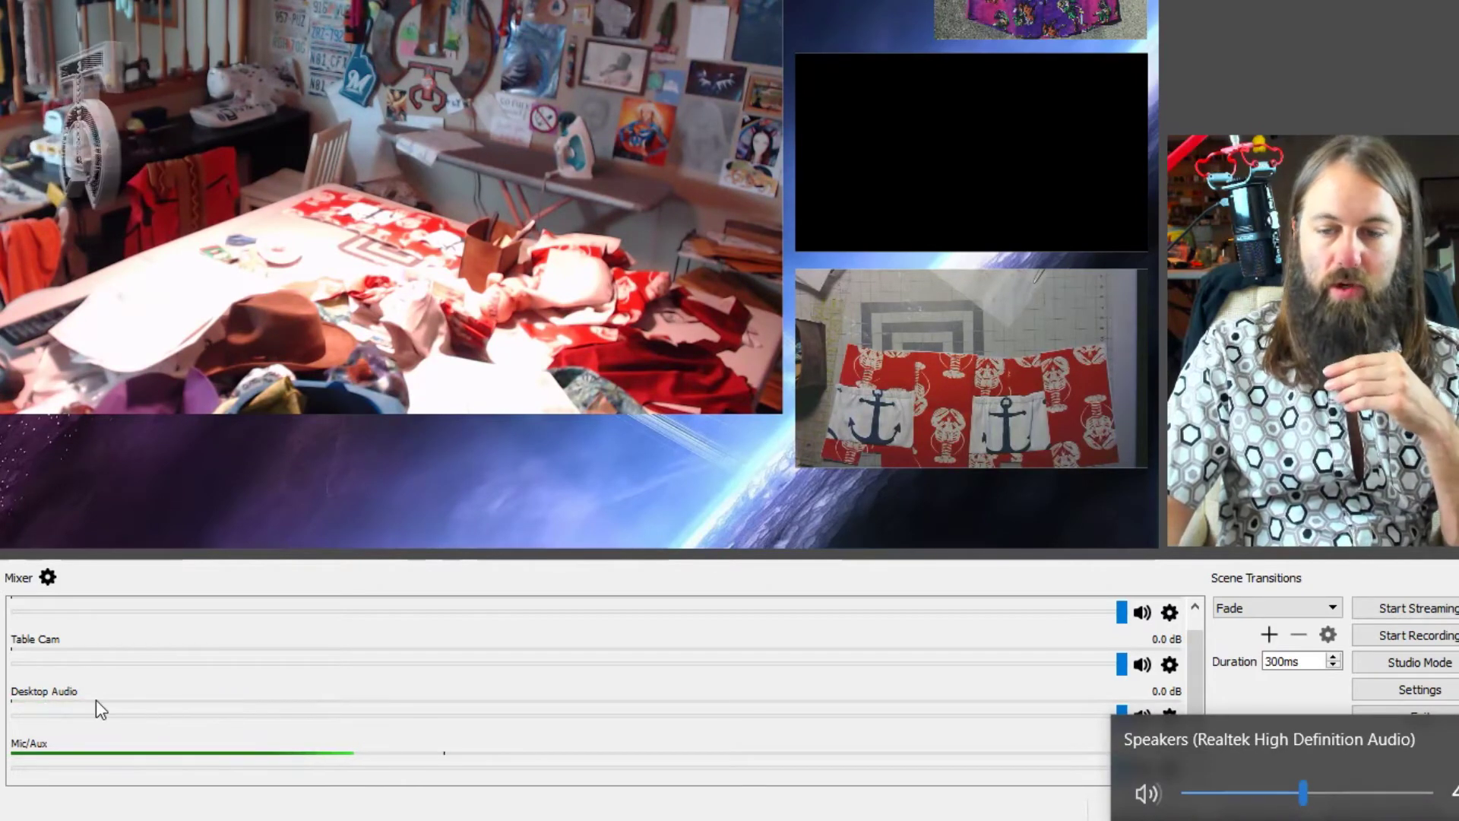
left_click(578, 707)
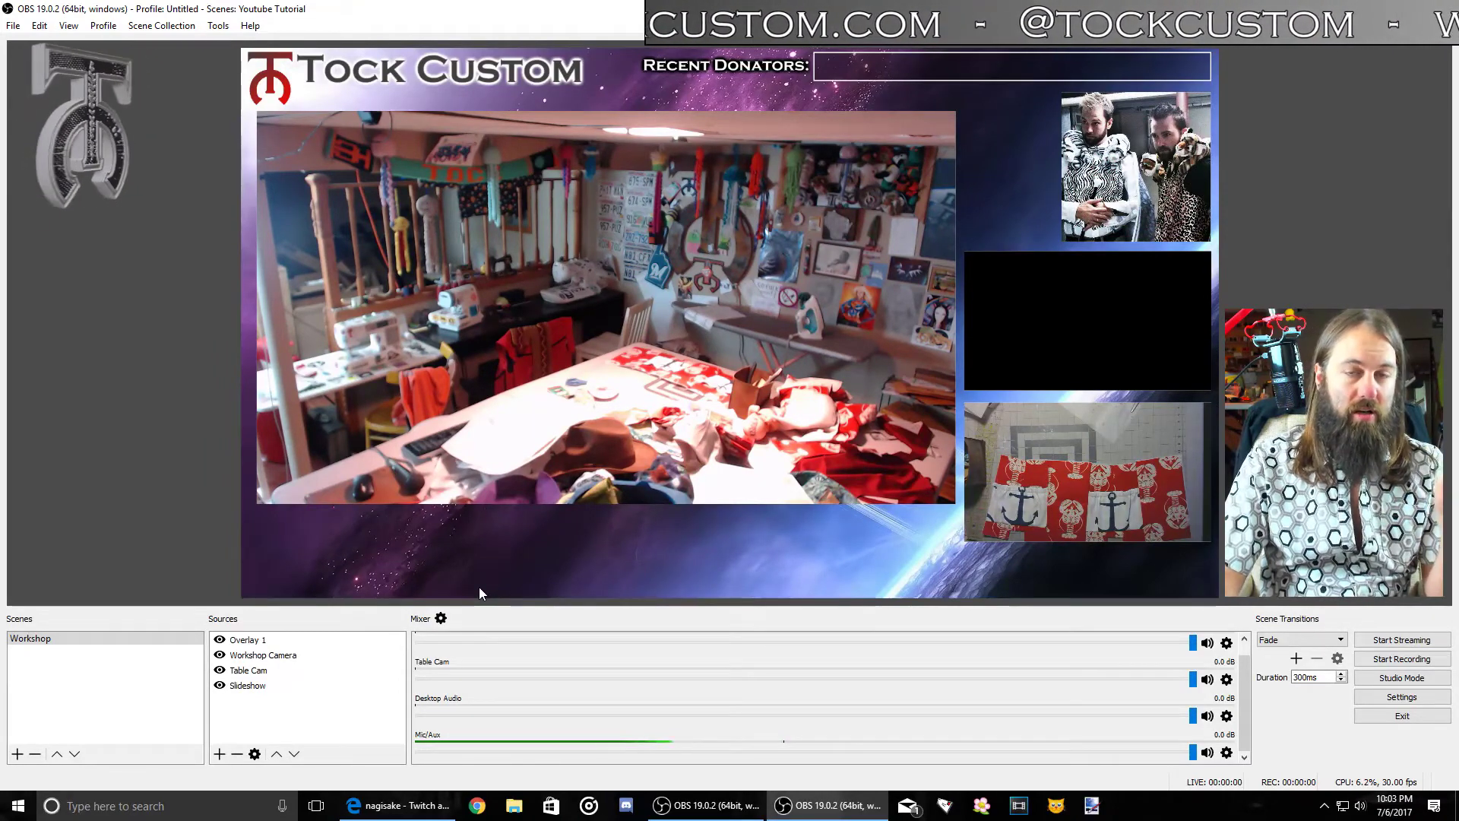
Try Mic/Aux sync offsets such as 25, -26 and 40 ms in the advanced audio properties, restore 0 and close them
left_click(440, 618)
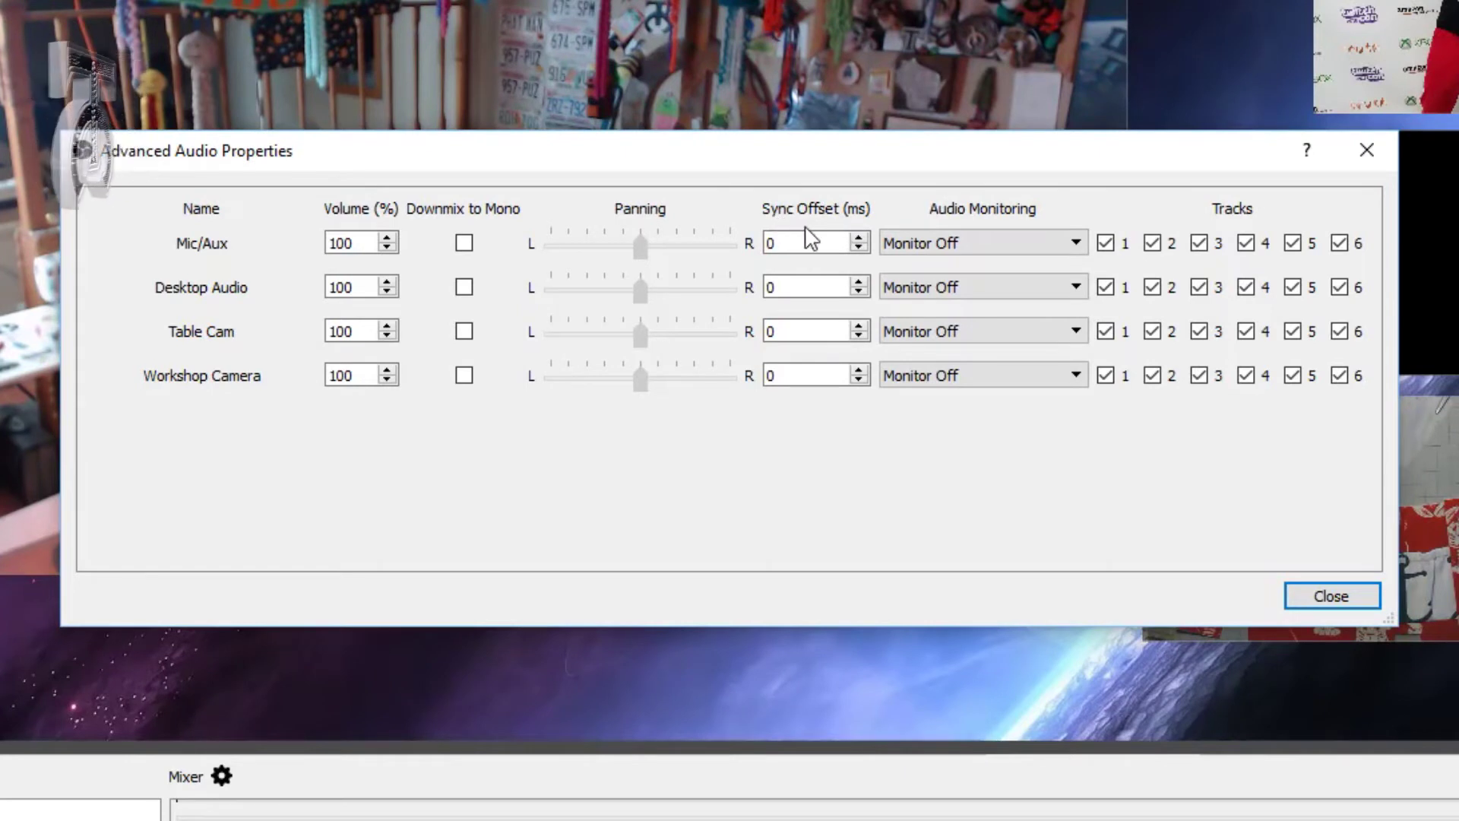
scroll(812, 241, "up", 11)
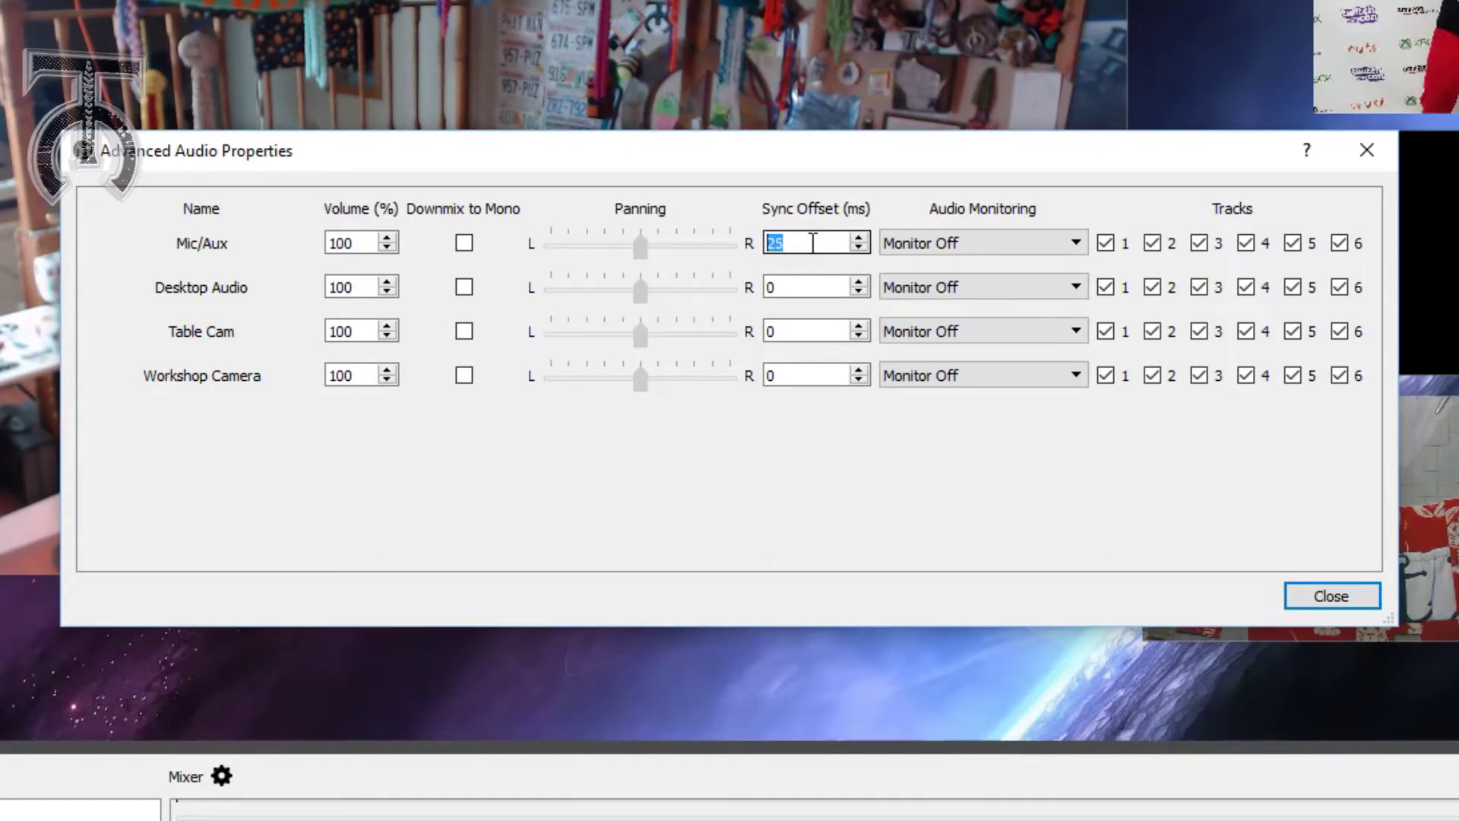
scroll(805, 240, "down", 1)
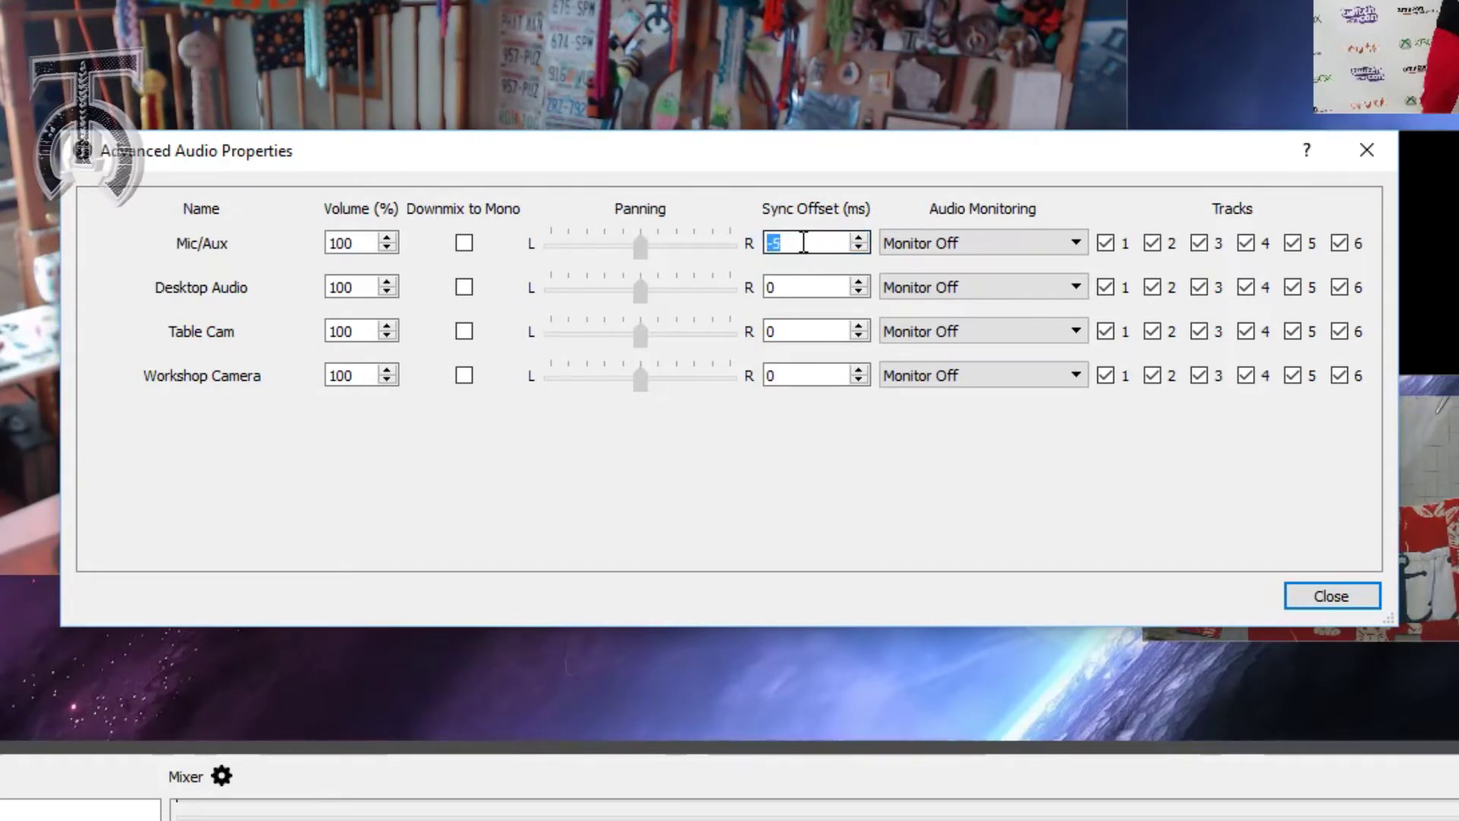
scroll(805, 240, "down", 20)
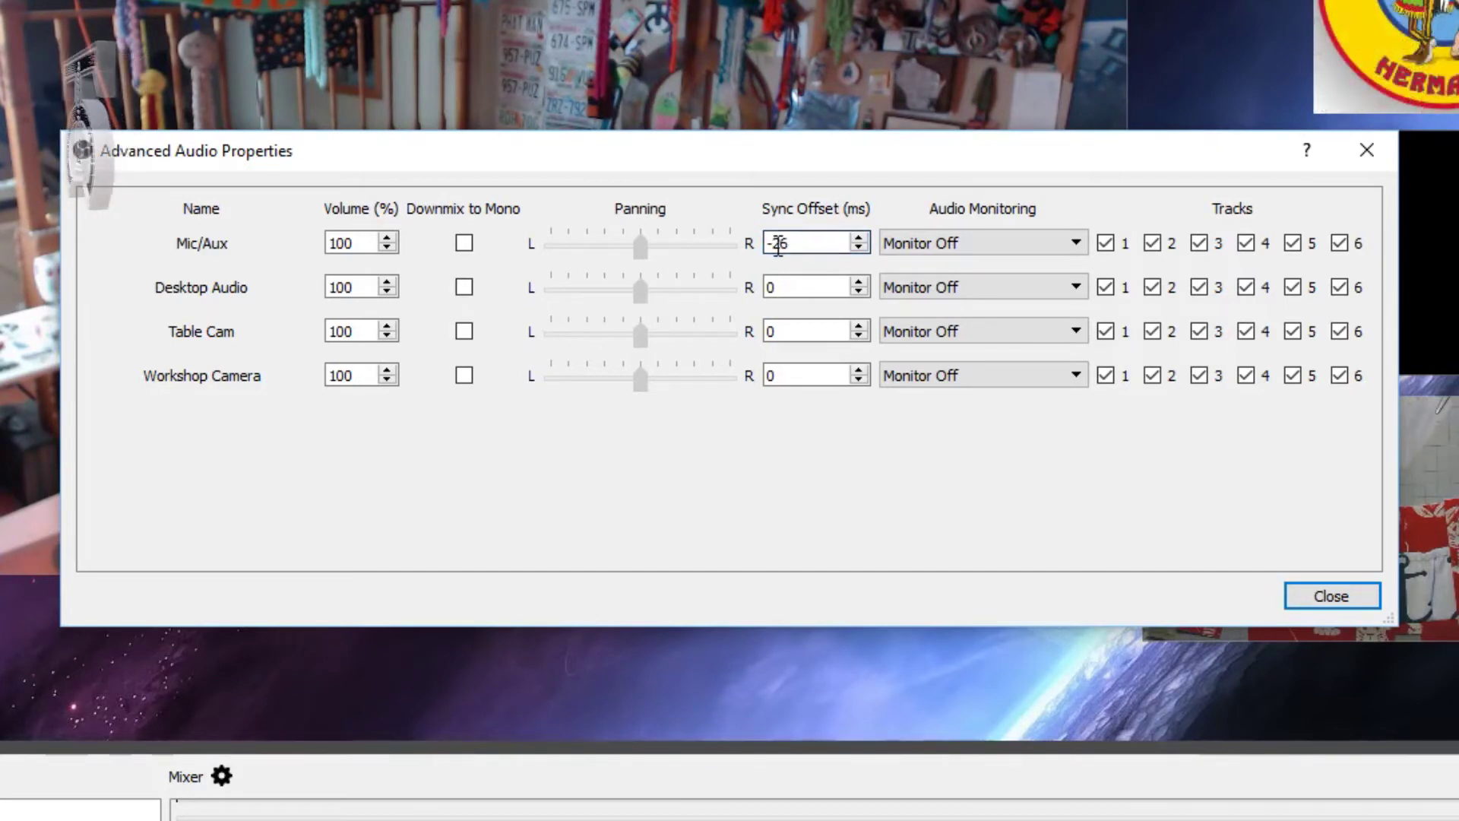
left_click_drag(811, 242, 729, 247)
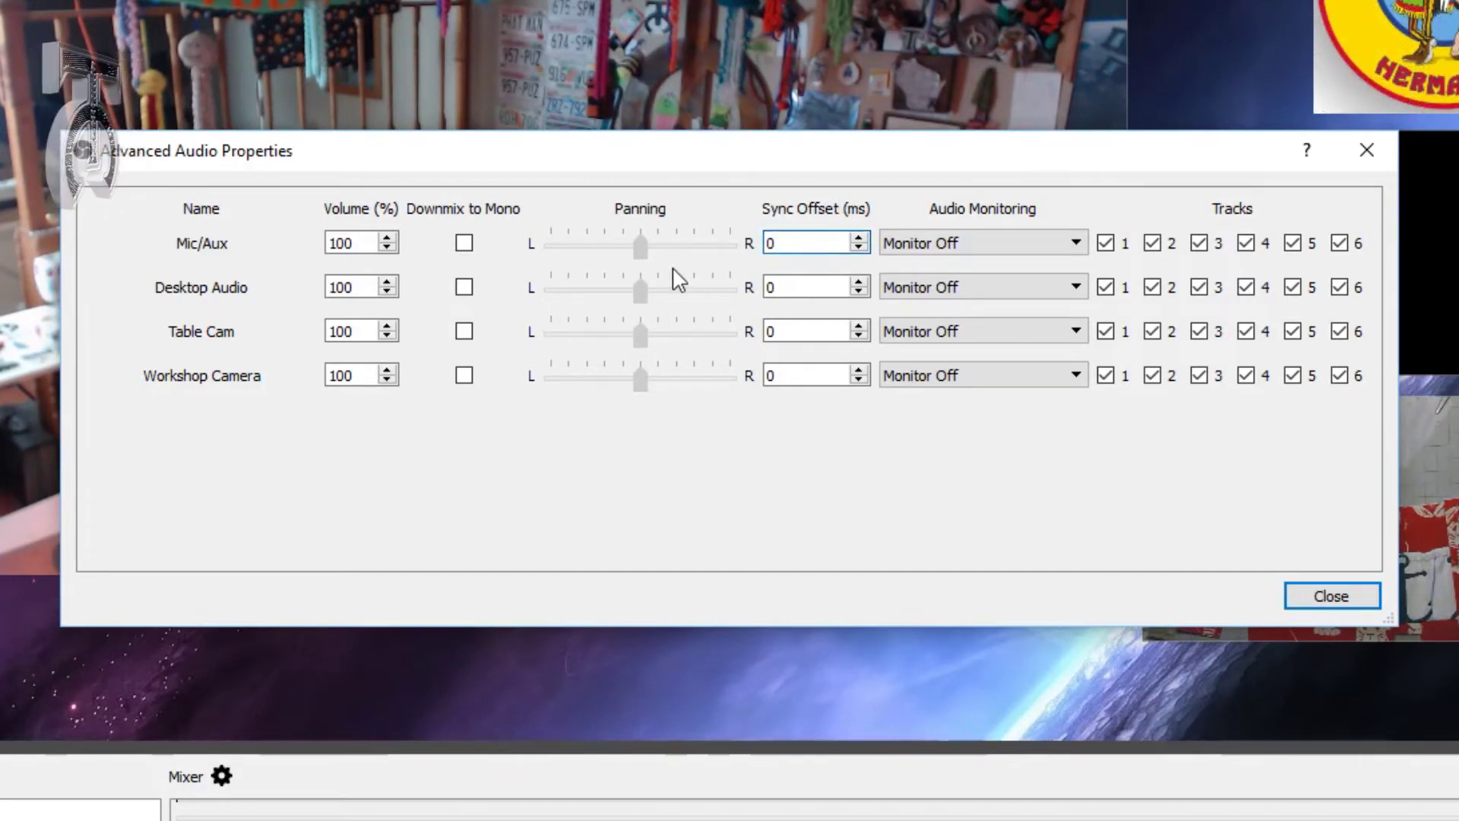
left_click_drag(801, 247, 744, 248)
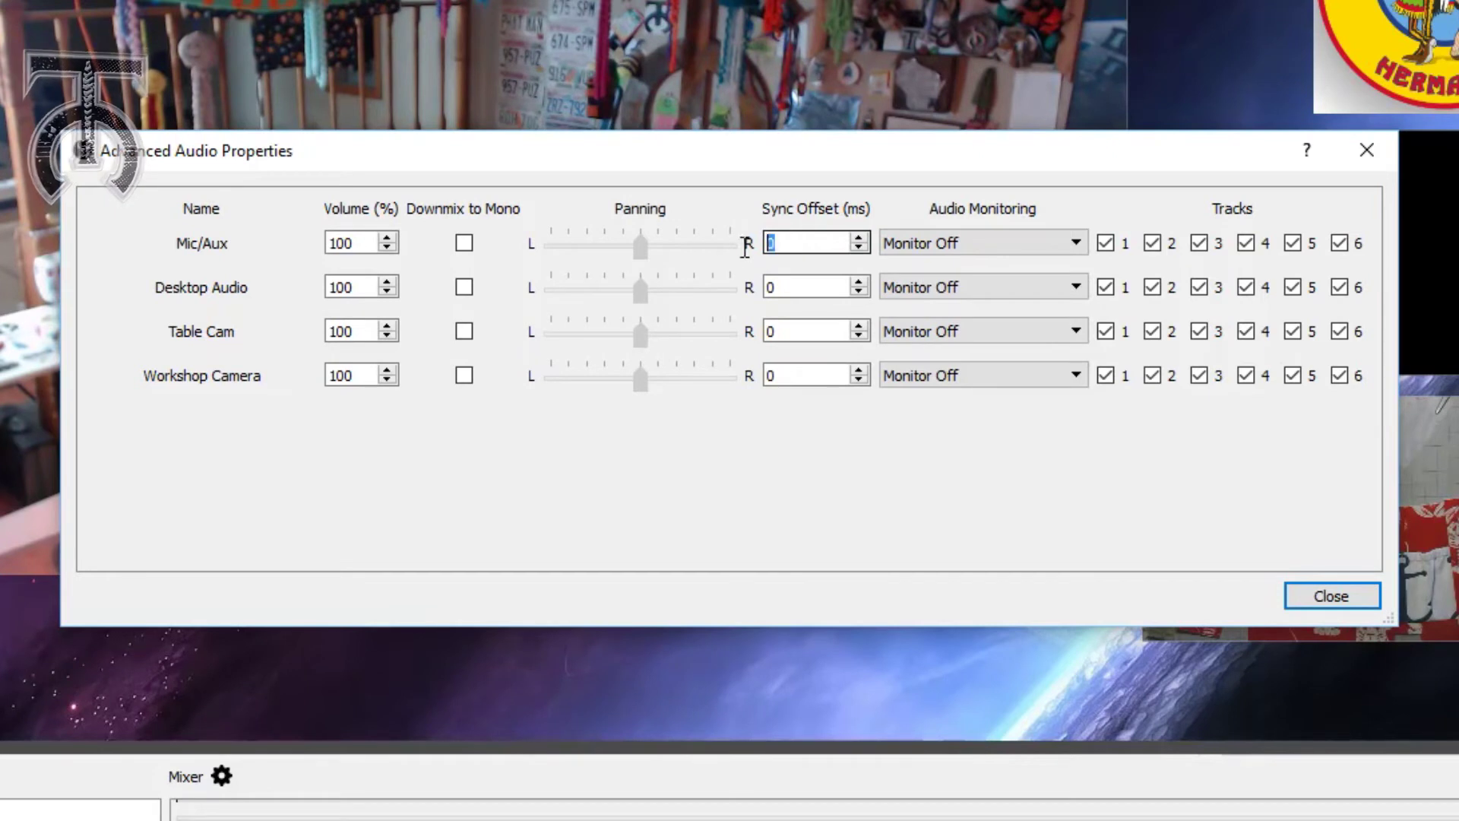
type("40")
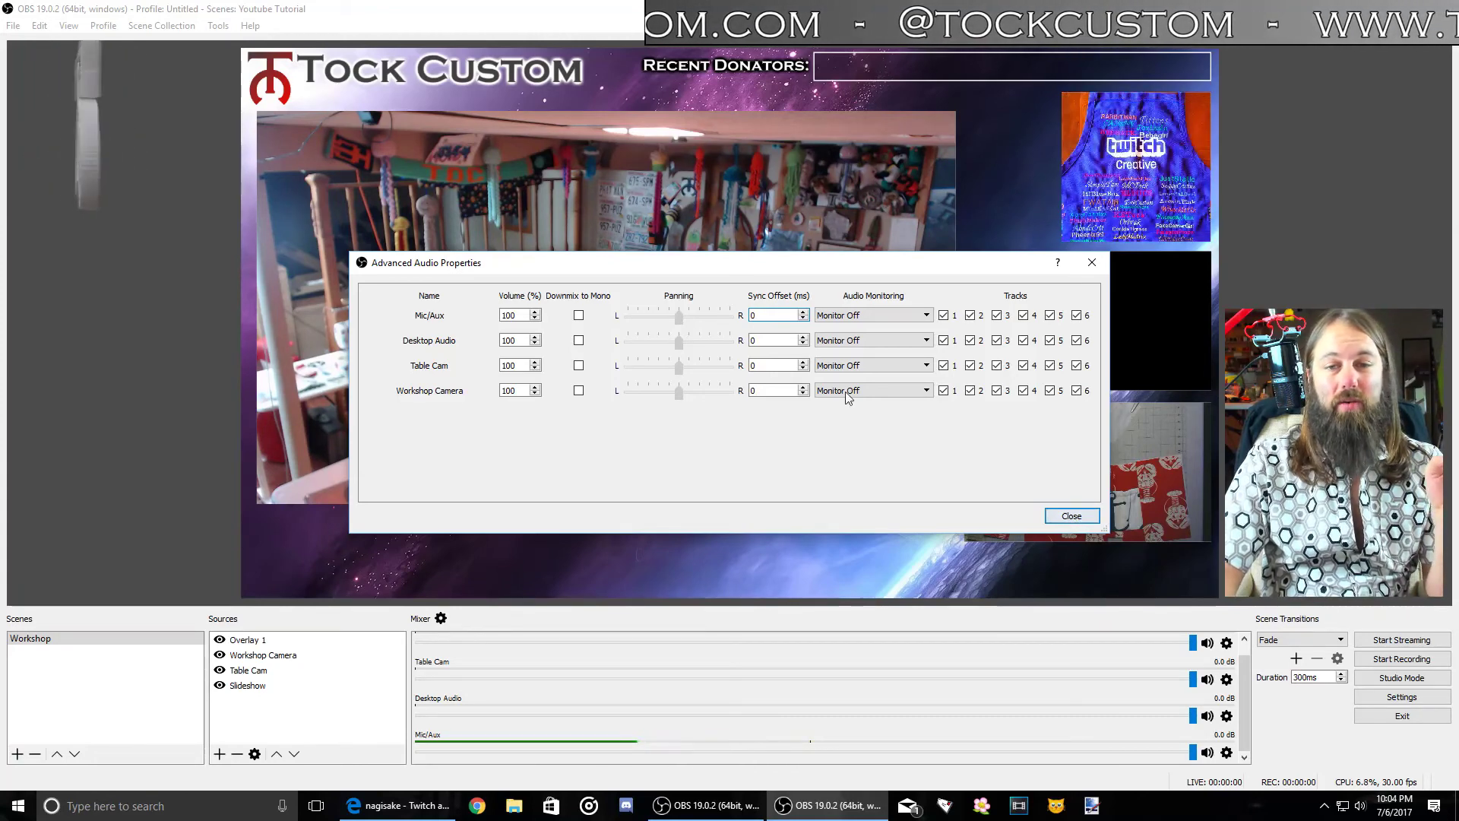
left_click(1081, 520)
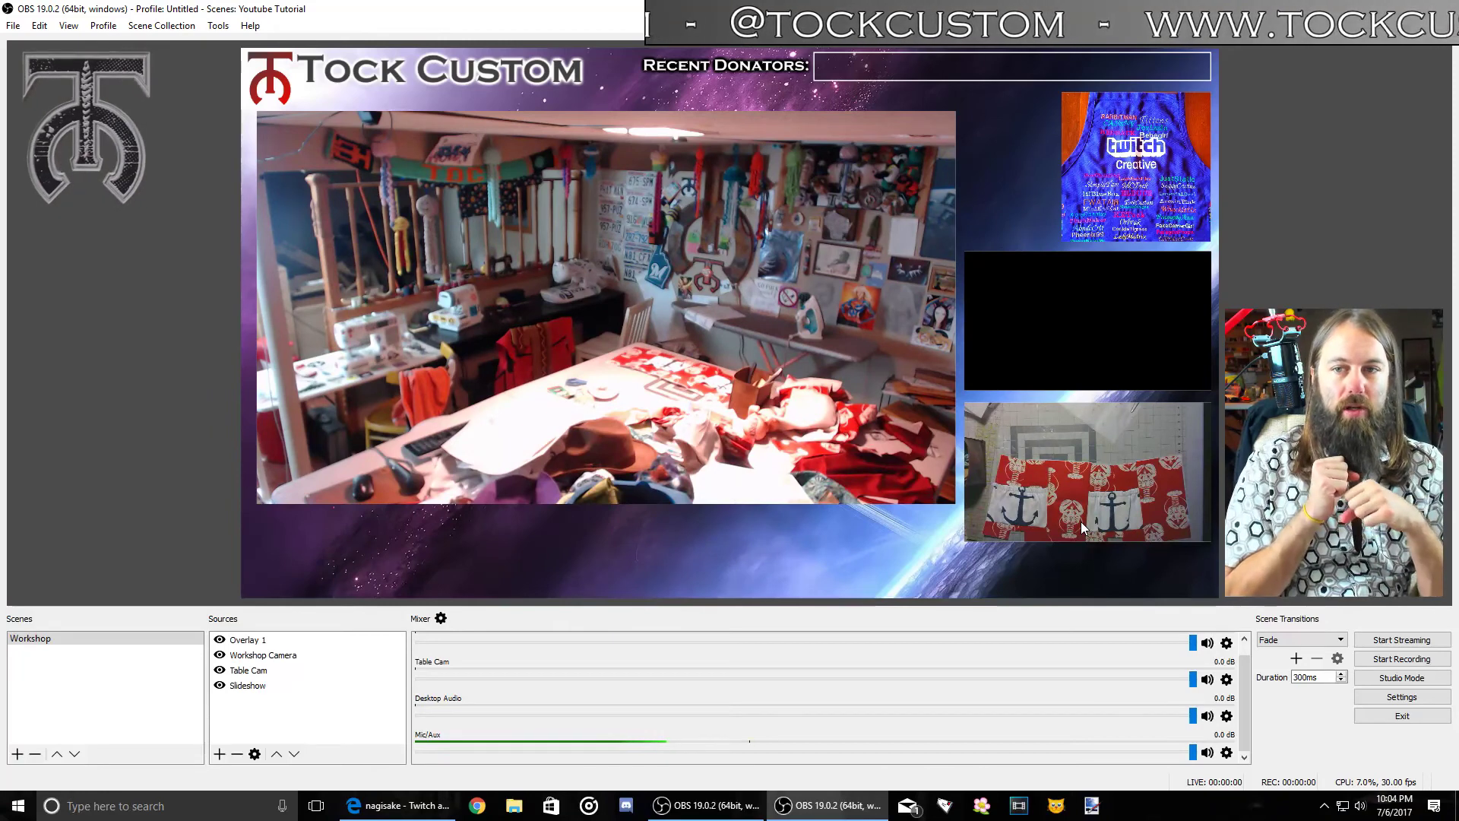